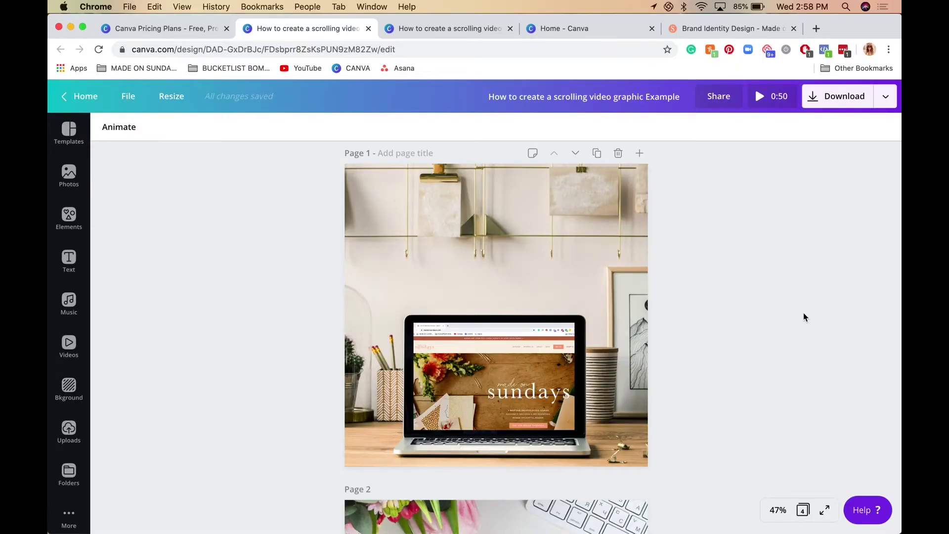
Examine the example design's laptop and phone mockups on pages 1 to 3, selecting the embedded scrolling website videos
{"action": "scroll", "coordinate": [803, 312], "scroll_direction": "down", "scroll_amount": 5}
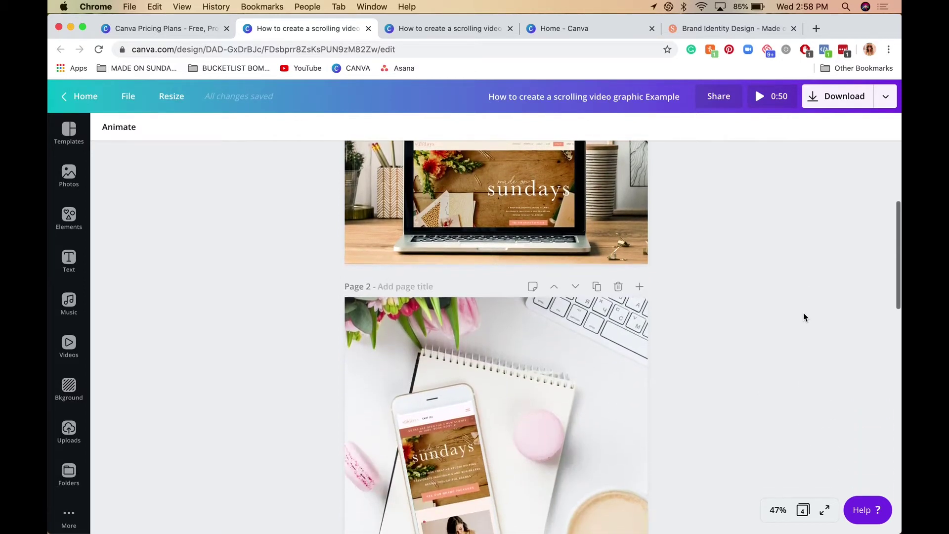
{"action": "scroll", "coordinate": [684, 242], "scroll_direction": "up", "scroll_amount": 3}
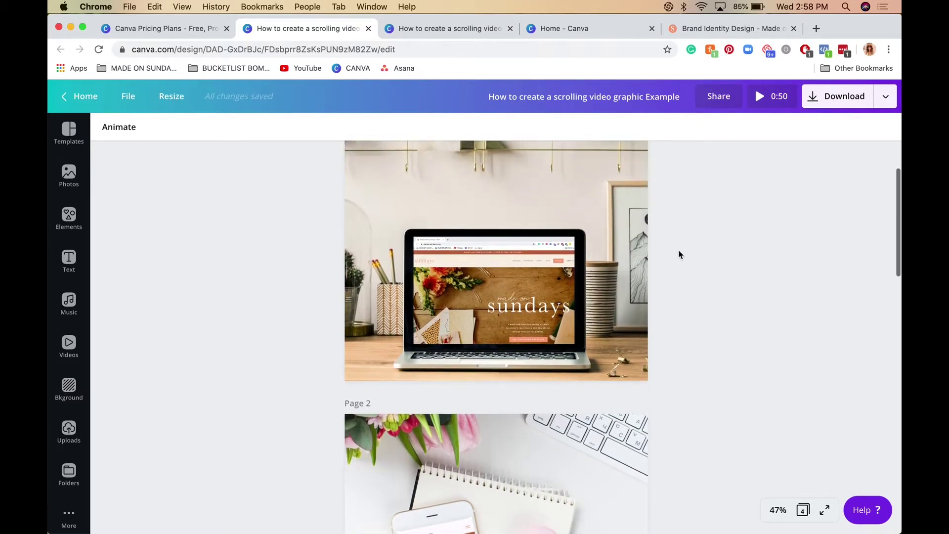
{"action": "left_click", "coordinate": [494, 296]}
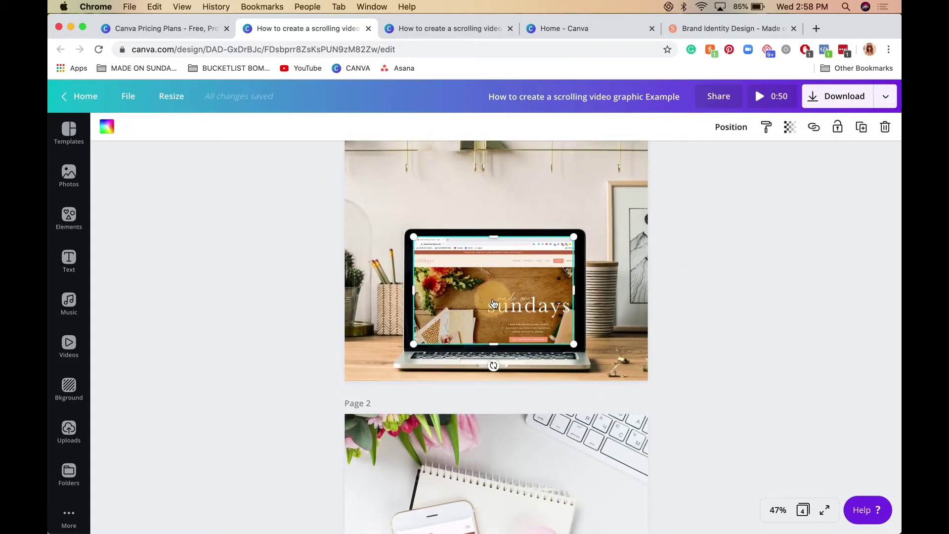
{"action": "left_click", "coordinate": [669, 331]}
{"action": "scroll", "coordinate": [669, 330], "scroll_direction": "down", "scroll_amount": 2}
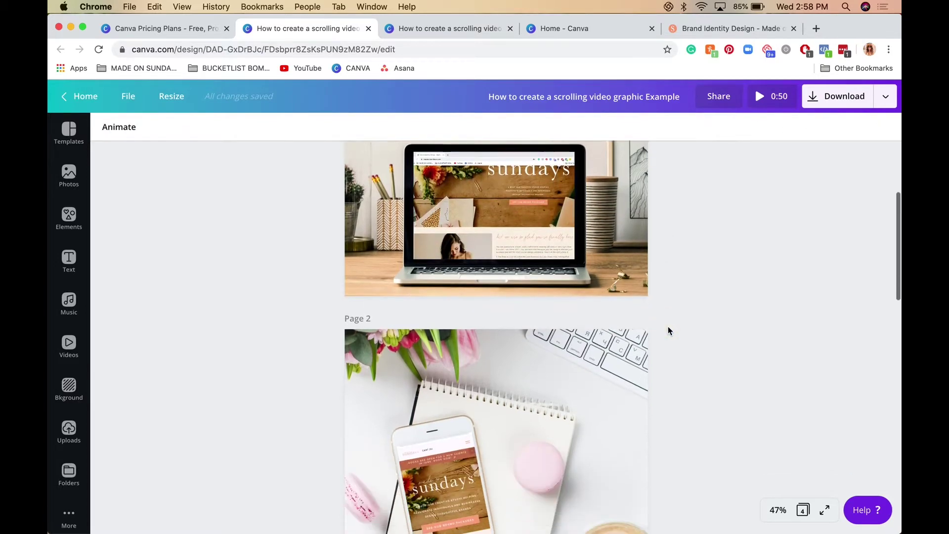
{"action": "scroll", "coordinate": [668, 330], "scroll_direction": "down", "scroll_amount": 5}
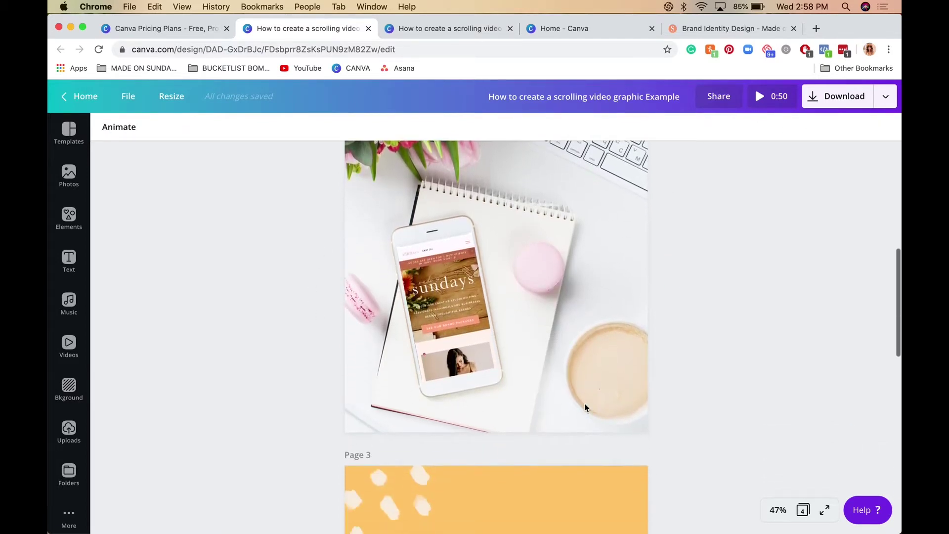
{"action": "scroll", "coordinate": [585, 407], "scroll_direction": "up", "scroll_amount": 1}
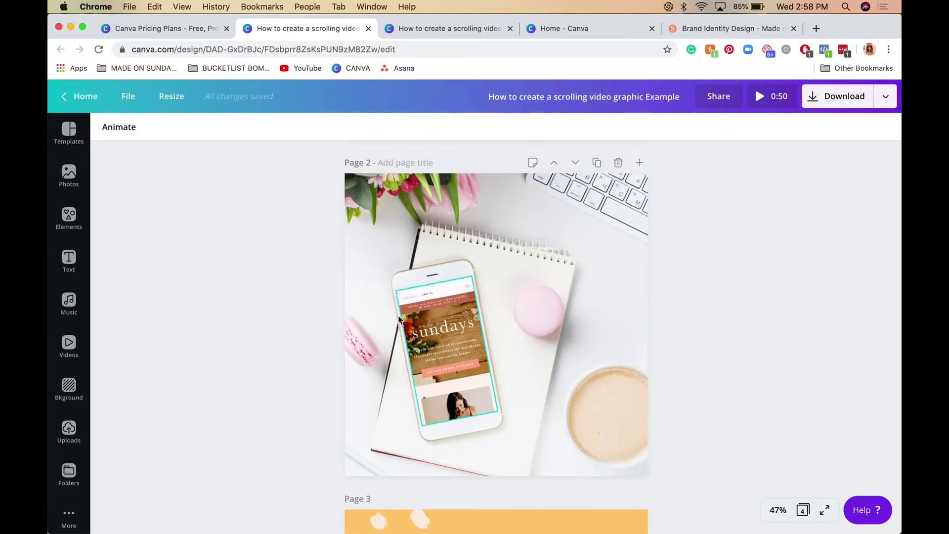
{"action": "left_click", "coordinate": [452, 365]}
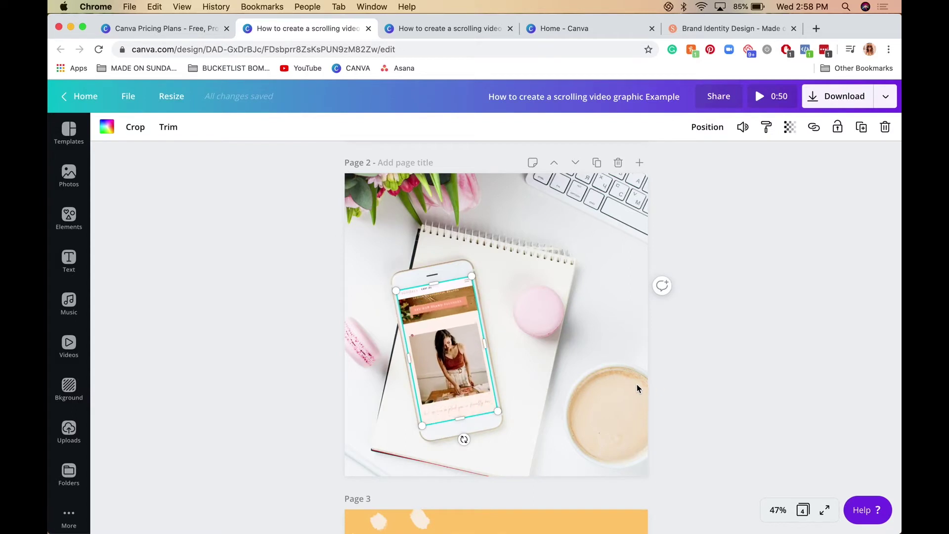
{"action": "scroll", "coordinate": [726, 387], "scroll_direction": "down", "scroll_amount": 1}
{"action": "scroll", "coordinate": [727, 387], "scroll_direction": "down", "scroll_amount": 6}
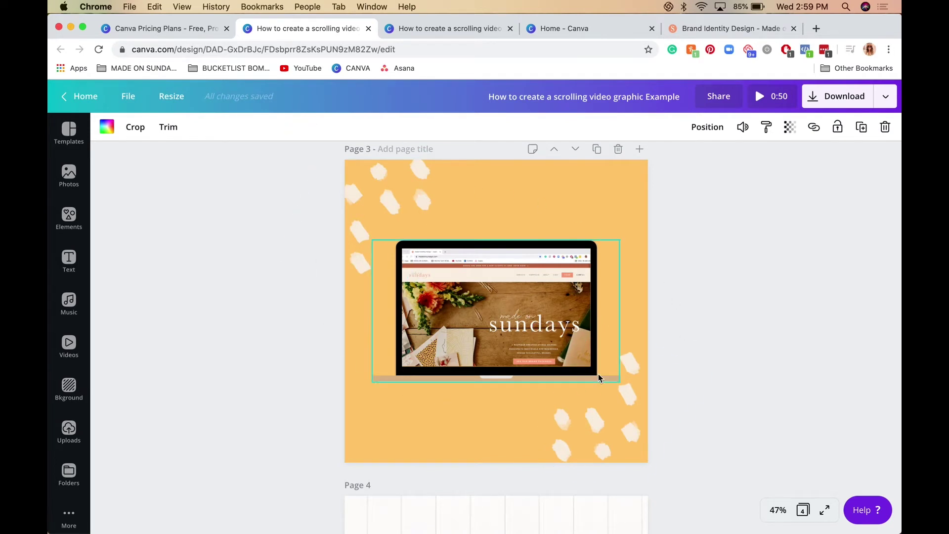
{"action": "left_click", "coordinate": [499, 317]}
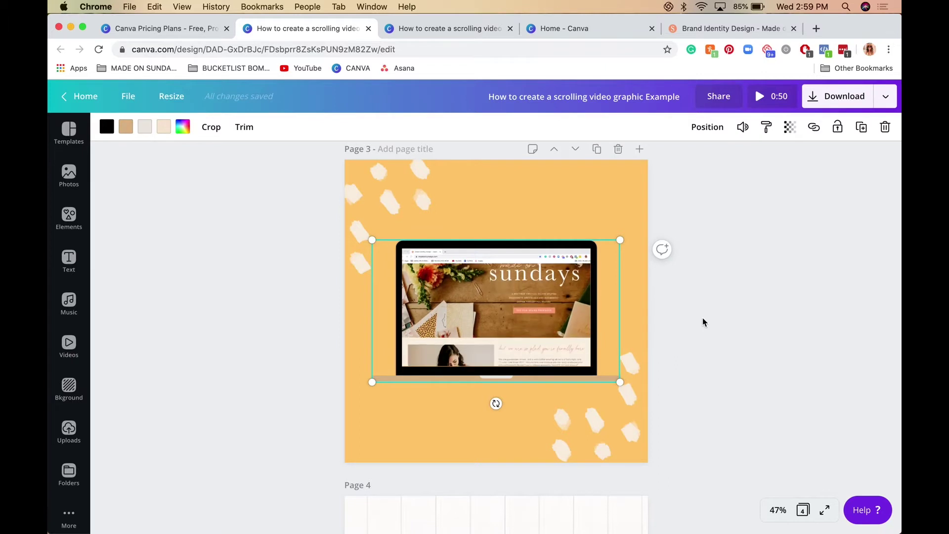
{"action": "scroll", "coordinate": [703, 322], "scroll_direction": "down", "scroll_amount": 2}
{"action": "scroll", "coordinate": [704, 322], "scroll_direction": "down", "scroll_amount": 6}
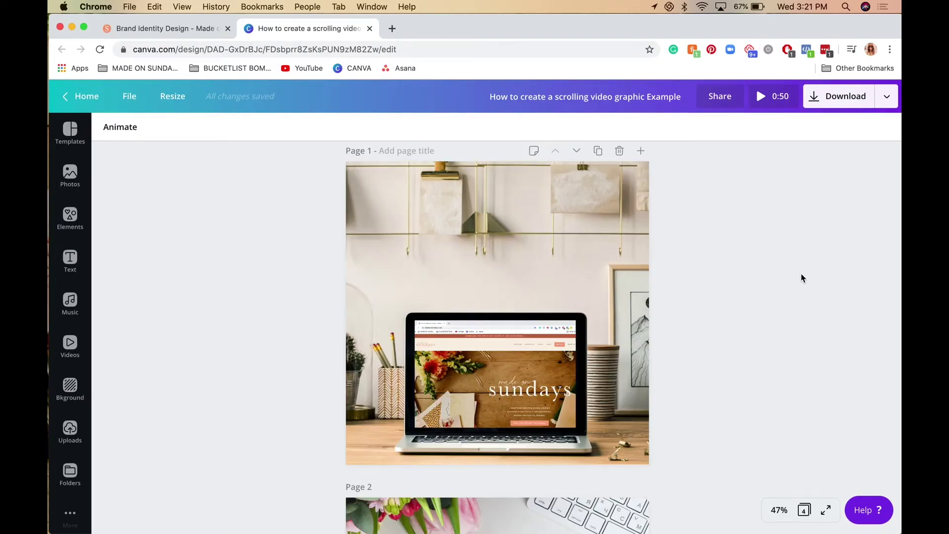
{"action": "left_click", "coordinate": [493, 374]}
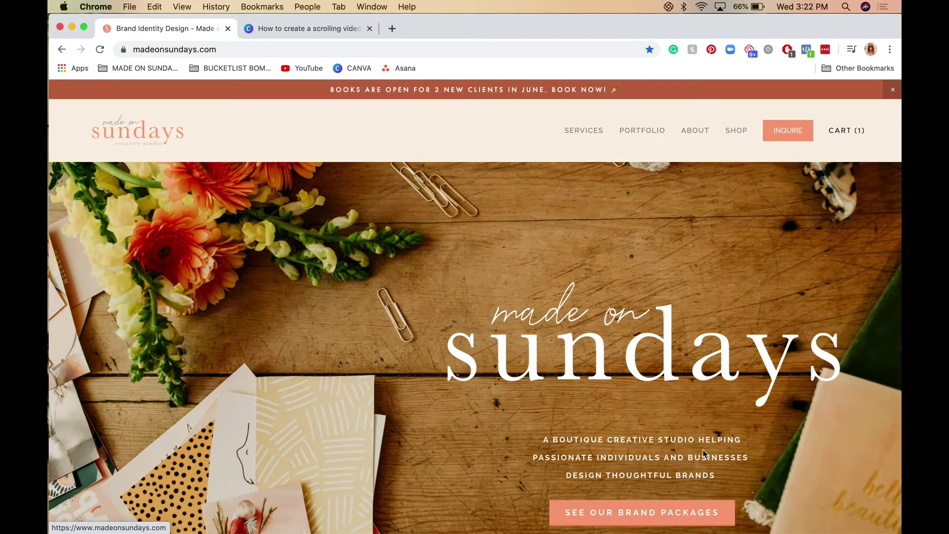
Switch to QuickTime Player and start a new screen recording of the entire screen
{"action": "mouse_move", "coordinate": [701, 527]}
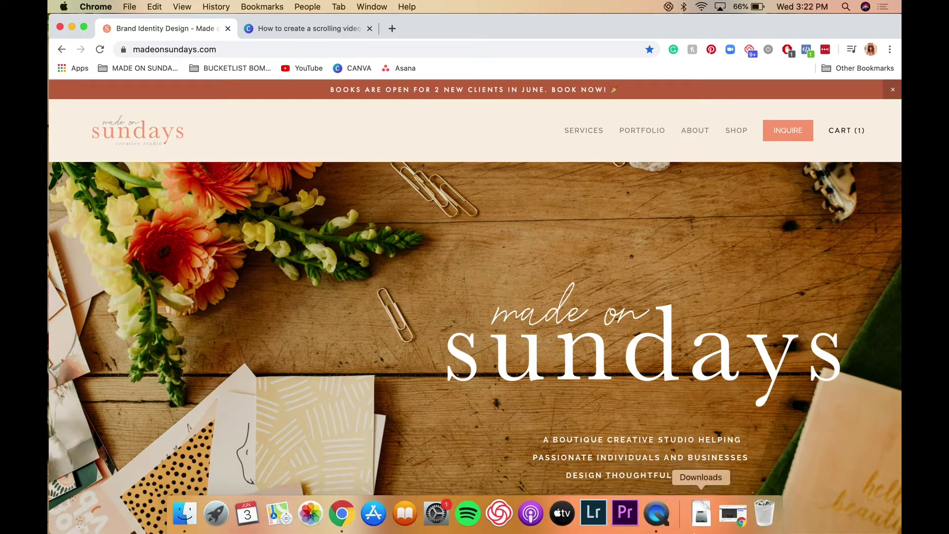
{"action": "left_click", "coordinate": [655, 514]}
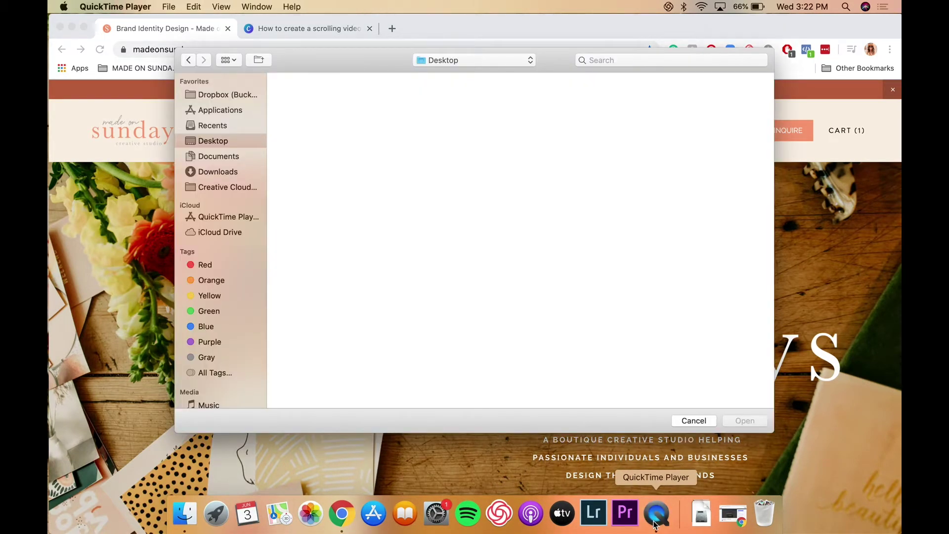
{"action": "left_click_drag", "start_coordinate": [344, 63], "coordinate": [290, 133]}
{"action": "left_click", "coordinate": [130, 6]}
{"action": "mouse_move", "coordinate": [165, 5]}
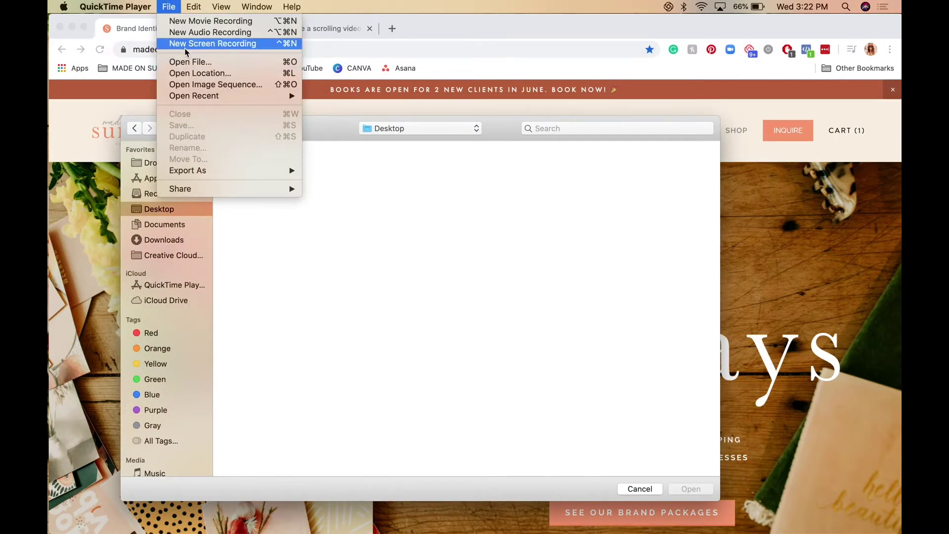
{"action": "left_click", "coordinate": [221, 49]}
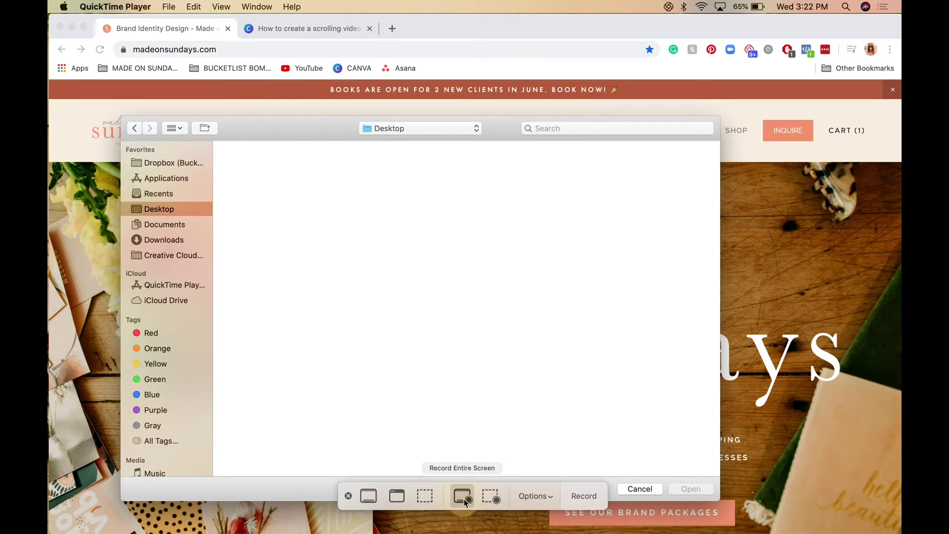
{"action": "left_click", "coordinate": [586, 500]}
{"action": "left_click", "coordinate": [788, 364]}
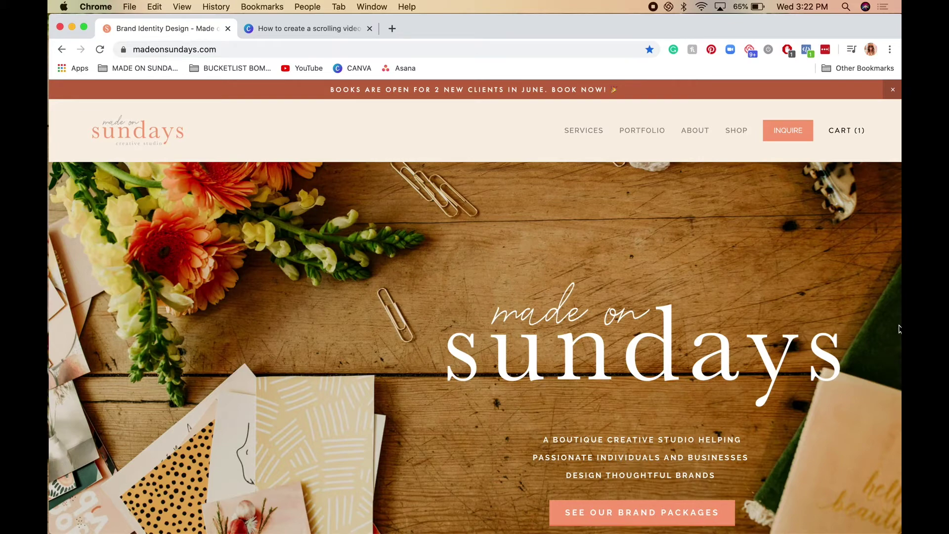
Record a steady scroll down the madeonsundays.com homepage to the image row below the founder introduction, and stop the recording
{"action": "scroll", "coordinate": [900, 329], "scroll_direction": "down", "scroll_amount": 5}
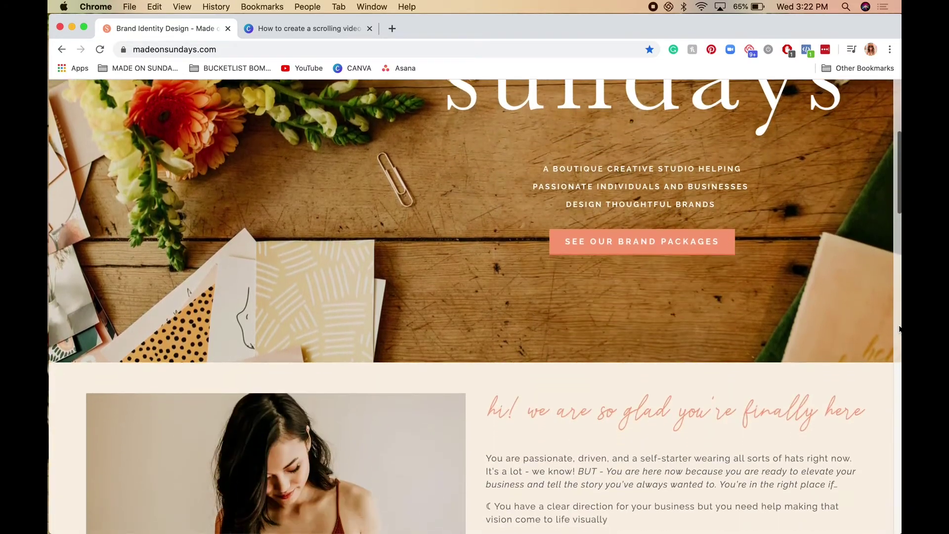
{"action": "scroll", "coordinate": [900, 329], "scroll_direction": "down", "scroll_amount": 5}
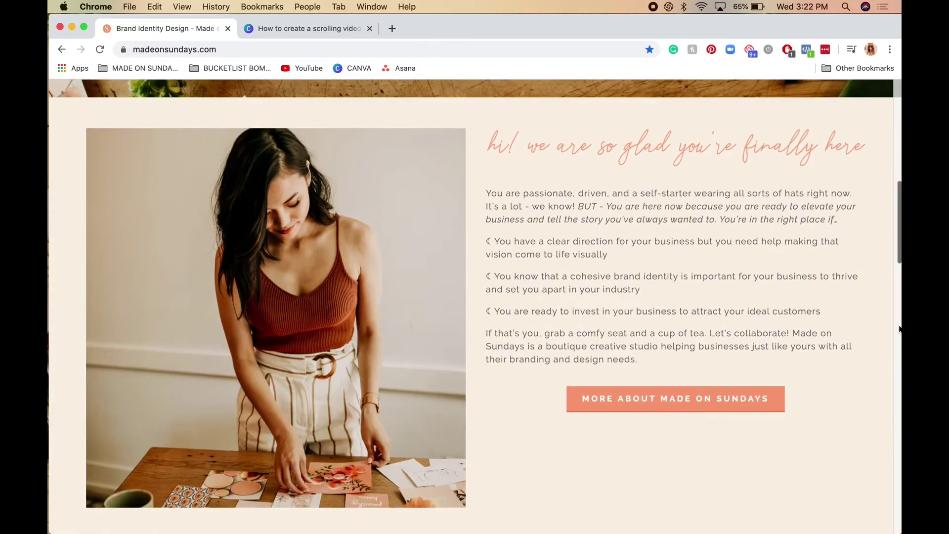
{"action": "scroll", "coordinate": [900, 328], "scroll_direction": "down", "scroll_amount": 8}
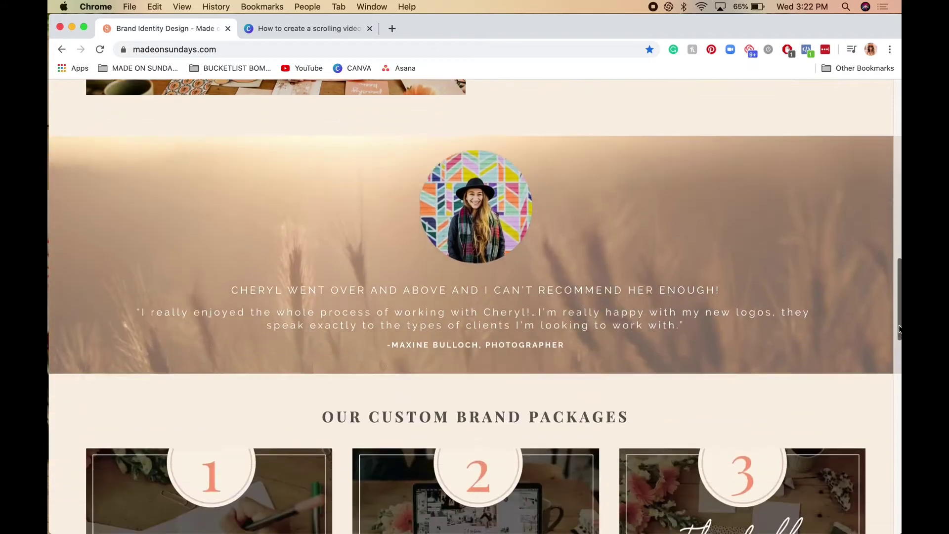
{"action": "scroll", "coordinate": [900, 328], "scroll_direction": "down", "scroll_amount": 9}
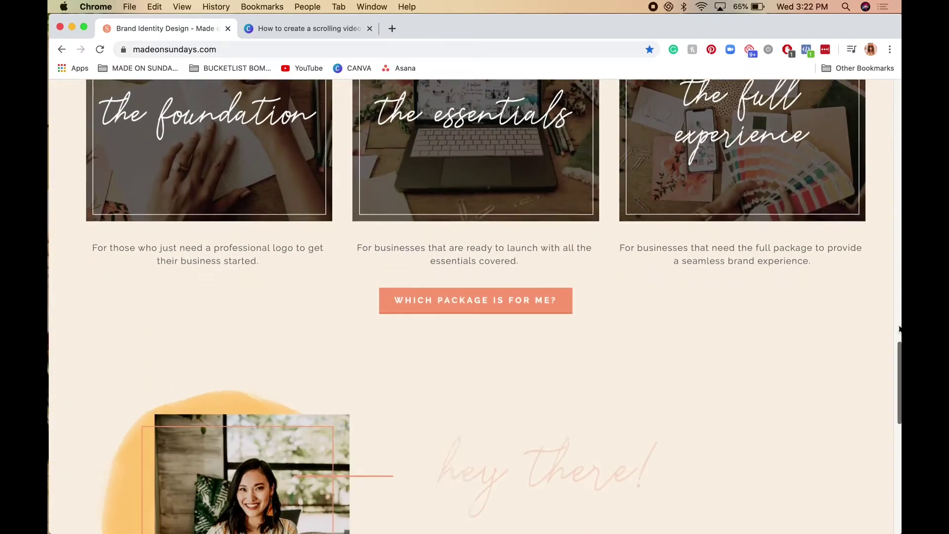
{"action": "scroll", "coordinate": [899, 329], "scroll_direction": "down", "scroll_amount": 7}
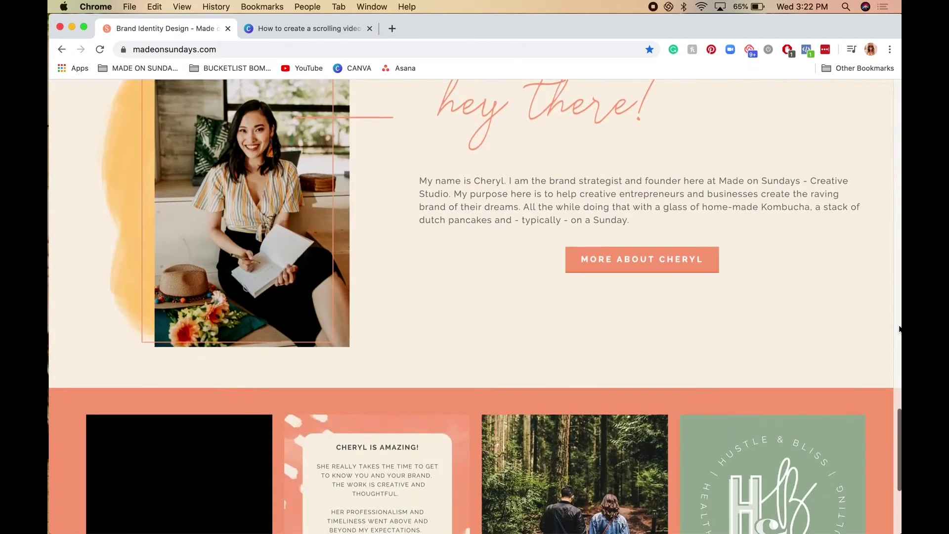
{"action": "left_click", "coordinate": [653, 7]}
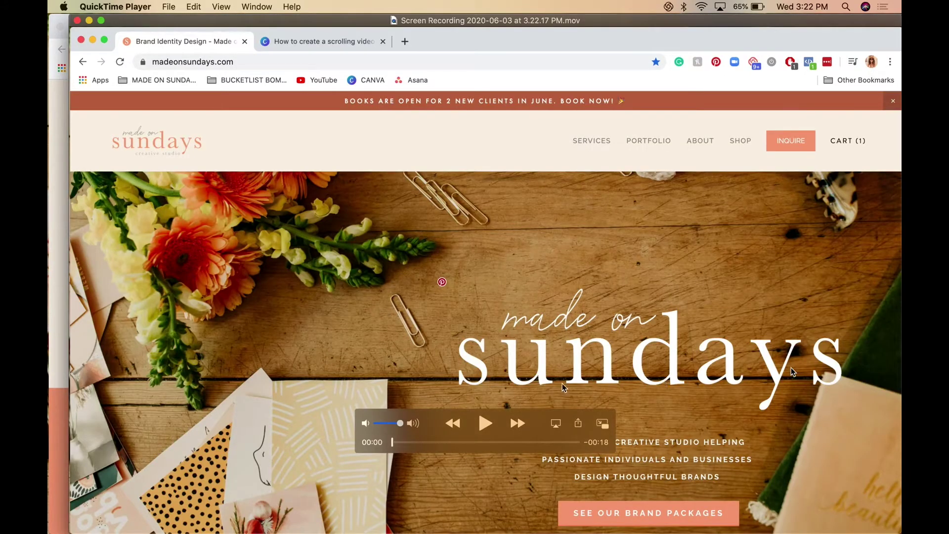
Play back the beginning of the finished screen recording, pause it and close its window
{"action": "left_click_drag", "start_coordinate": [521, 22], "coordinate": [515, 22]}
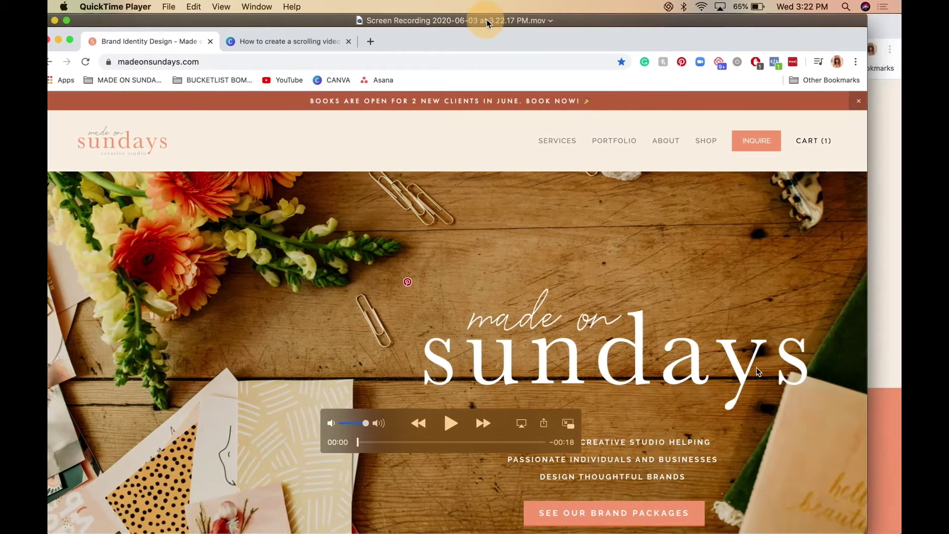
{"action": "left_click", "coordinate": [479, 423]}
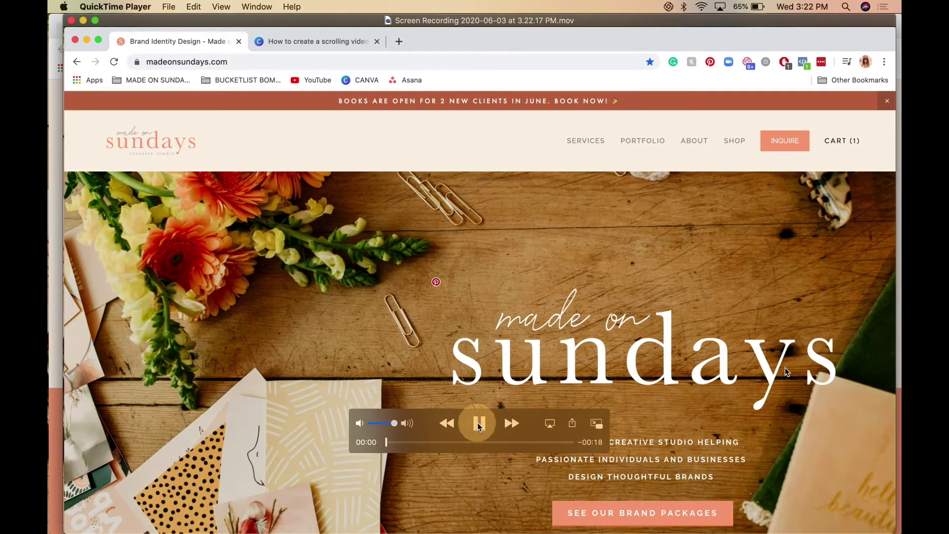
{"action": "left_click", "coordinate": [479, 425]}
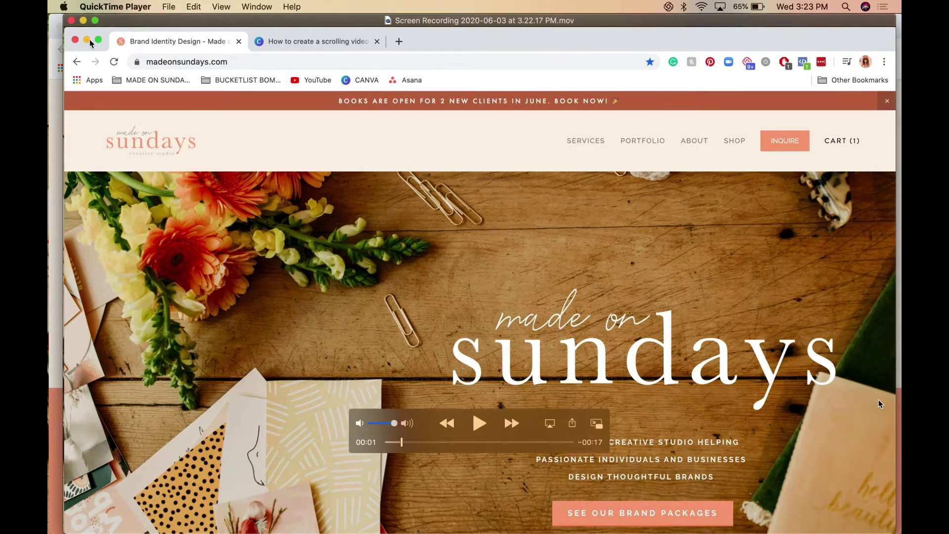
{"action": "left_click_drag", "start_coordinate": [139, 26], "coordinate": [261, 49]}
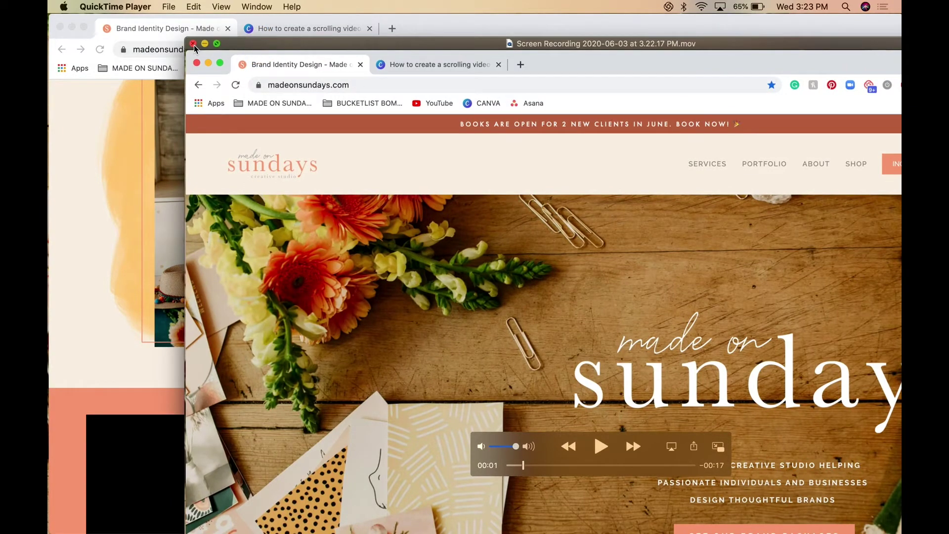
{"action": "left_click", "coordinate": [193, 44]}
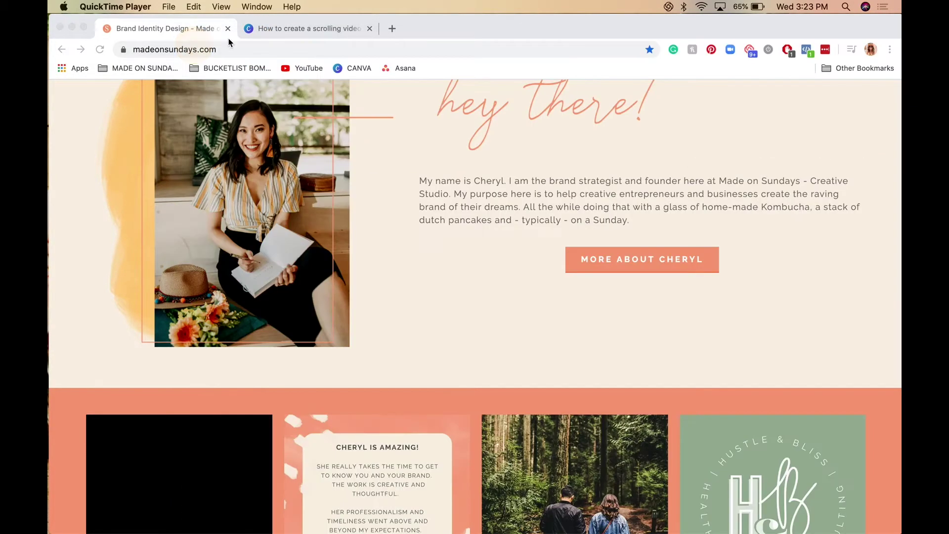
Switch to the scrolling video graphic design in Canva and show the uploaded videos
{"action": "left_click", "coordinate": [289, 30]}
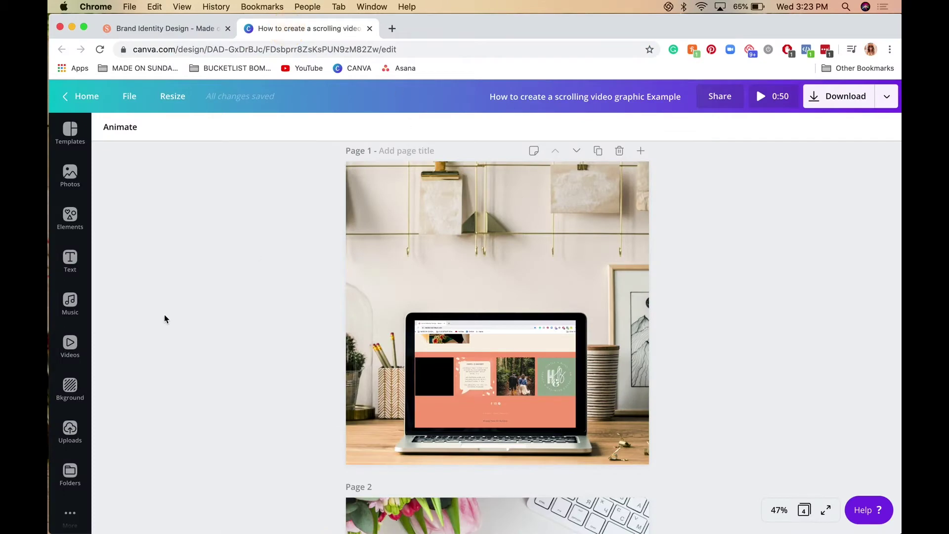
{"action": "left_click", "coordinate": [69, 429]}
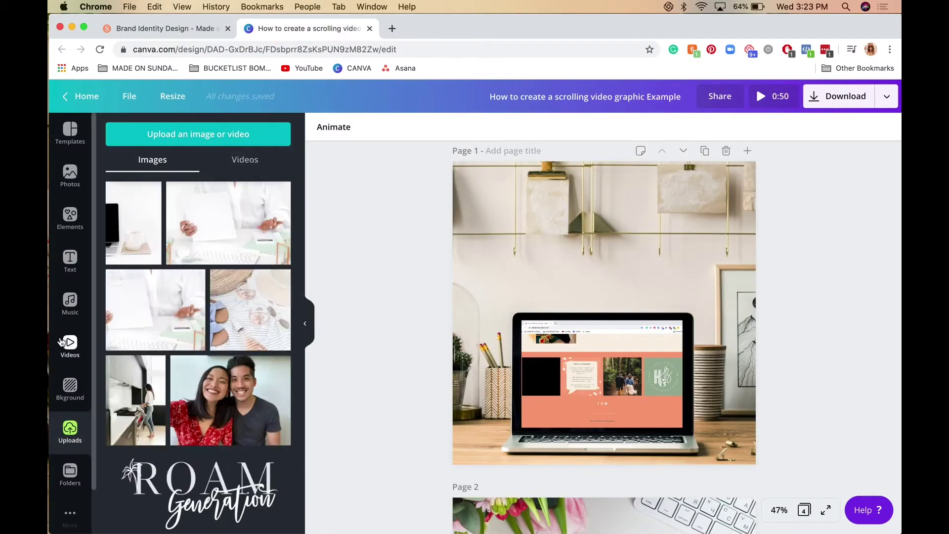
{"action": "left_click", "coordinate": [245, 160]}
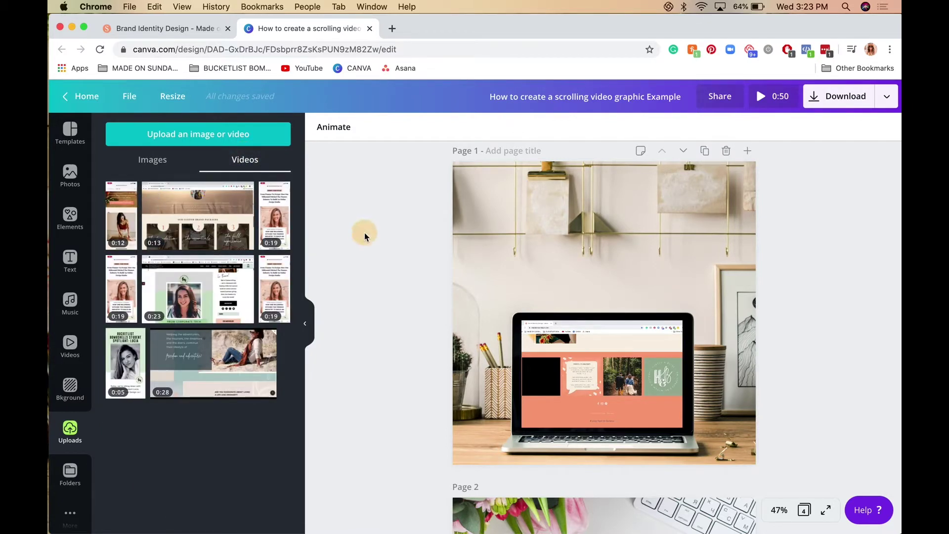
Return to the madeonsundays.com website and scroll down through its mobile homepage
{"action": "left_click", "coordinate": [192, 30]}
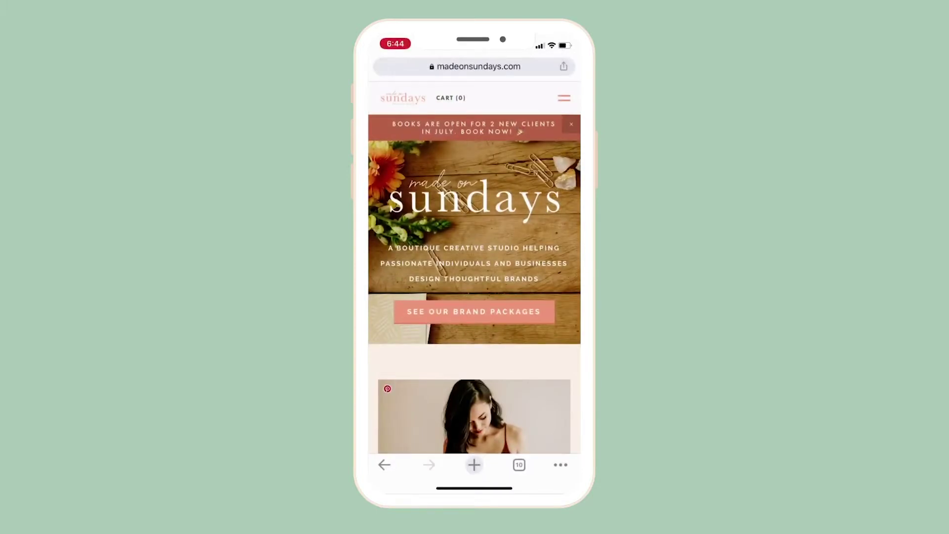
{"action": "scroll", "coordinate": [474, 297], "scroll_direction": "down", "scroll_amount": 5}
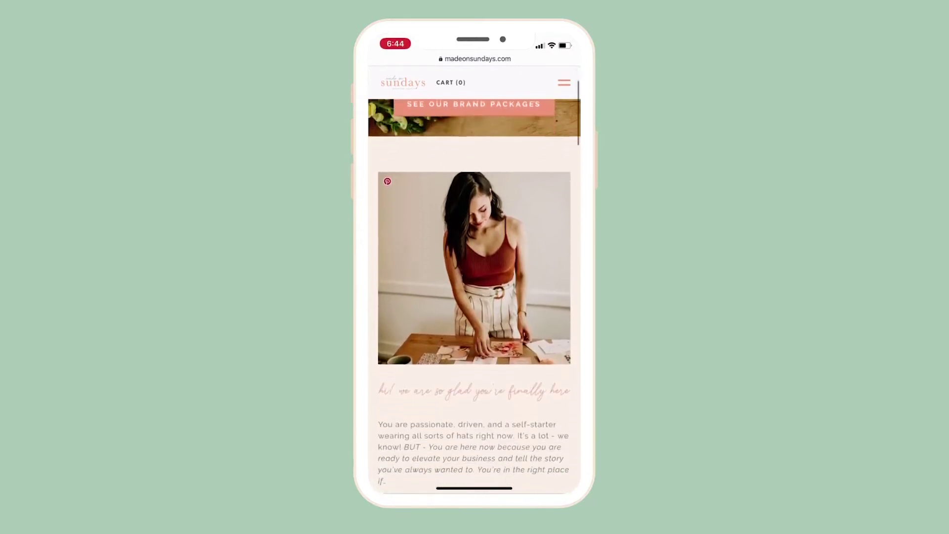
{"action": "scroll", "coordinate": [474, 296], "scroll_direction": "down", "scroll_amount": 8}
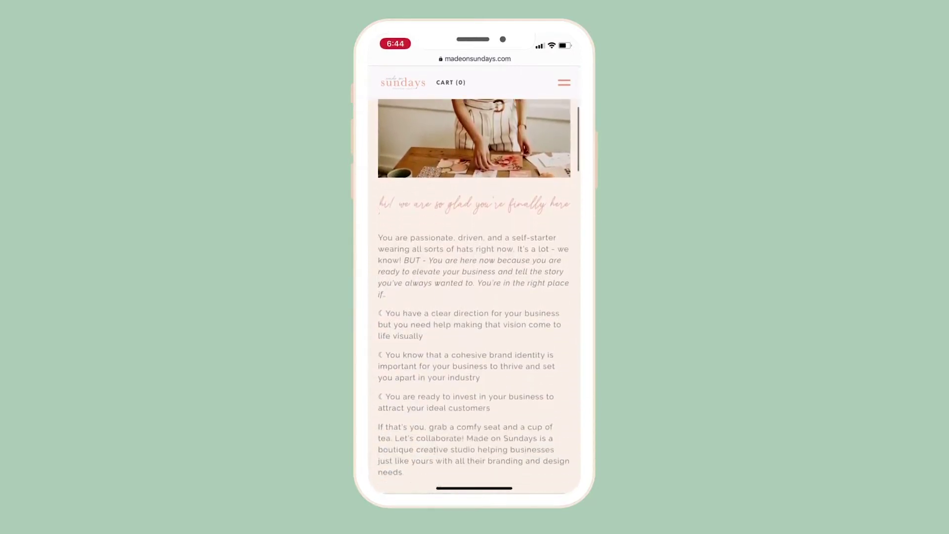
{"action": "scroll", "coordinate": [475, 297], "scroll_direction": "down", "scroll_amount": 9}
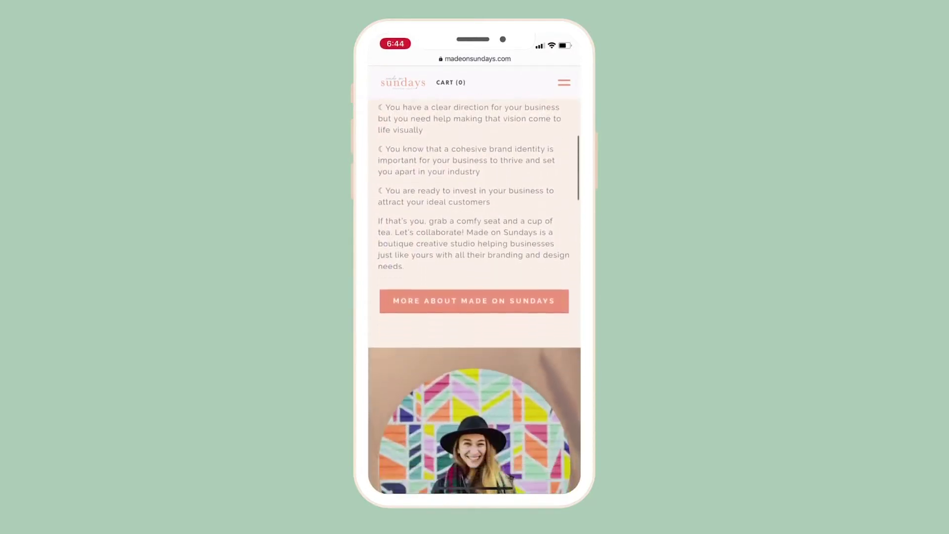
{"action": "scroll", "coordinate": [475, 297], "scroll_direction": "down", "scroll_amount": 12}
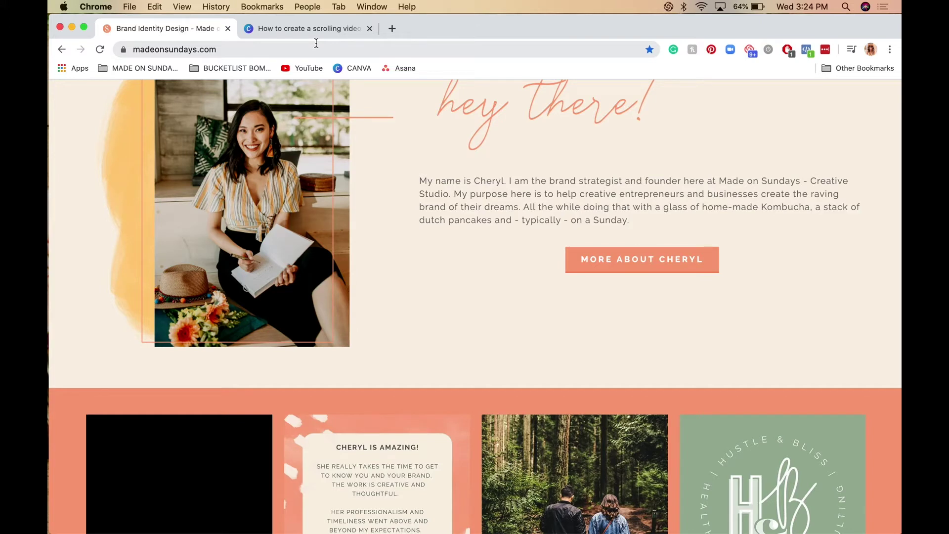
Return to the top of the madeonsundays.com homepage and switch to the scrolling video design in Canva
{"action": "left_click", "coordinate": [468, 317]}
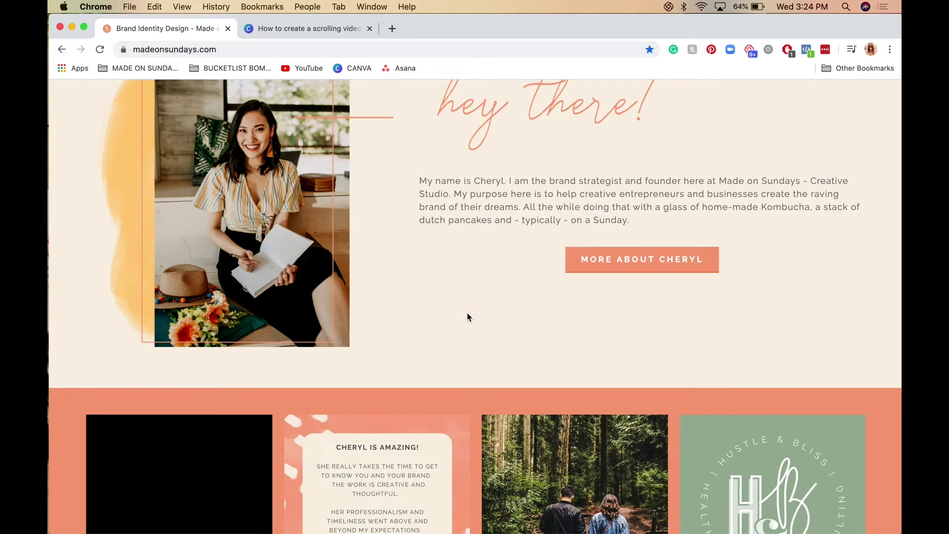
{"action": "scroll", "coordinate": [469, 317], "scroll_direction": "up", "scroll_amount": 20}
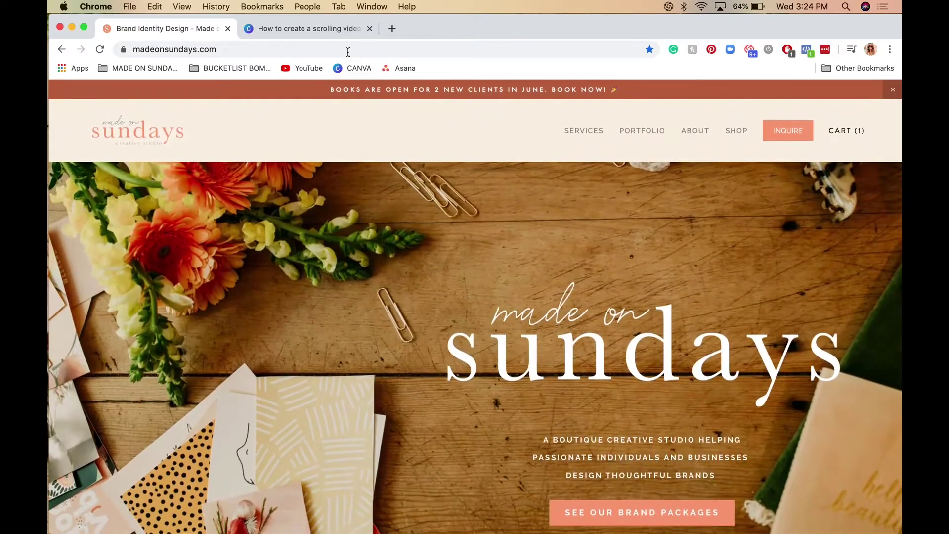
{"action": "left_click", "coordinate": [338, 28]}
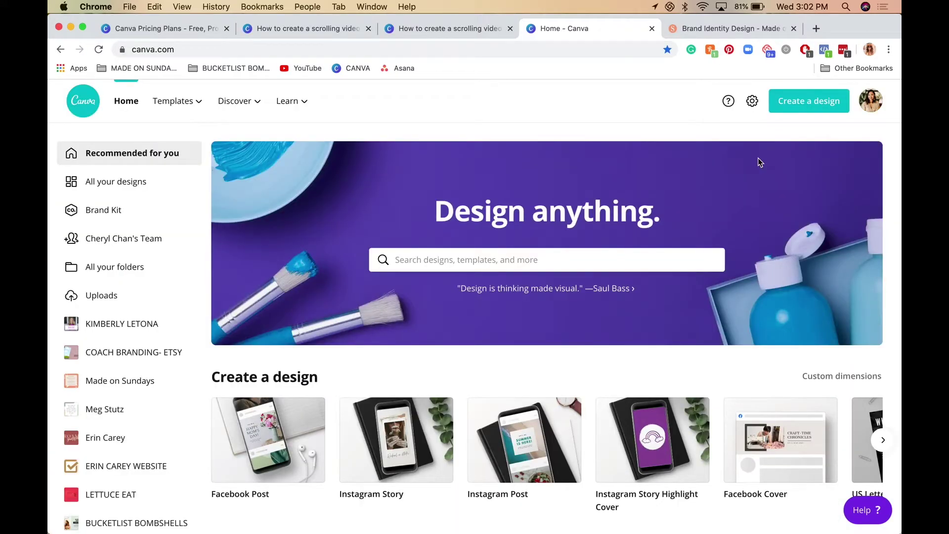
Create a new blank Instagram Post design and search its photo library for "computer"
{"action": "left_click", "coordinate": [813, 102]}
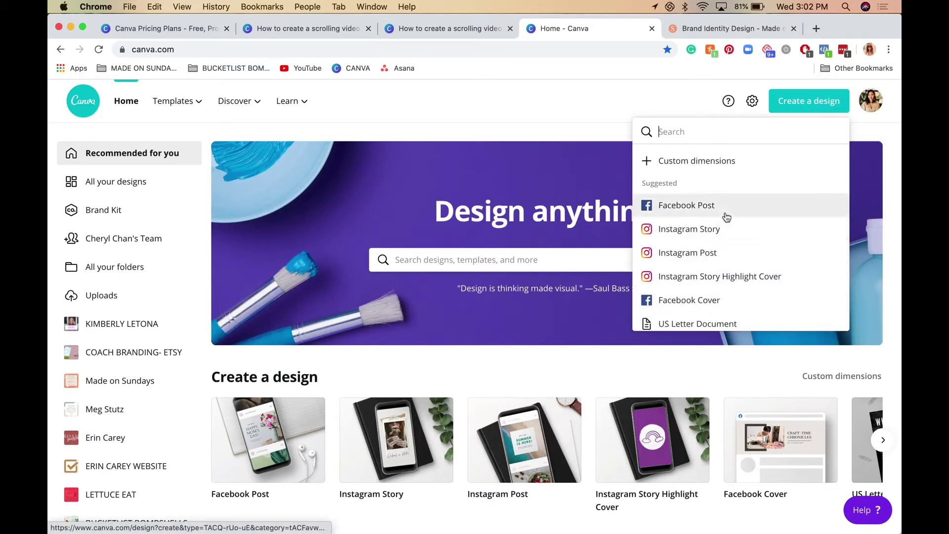
{"action": "left_click", "coordinate": [732, 254]}
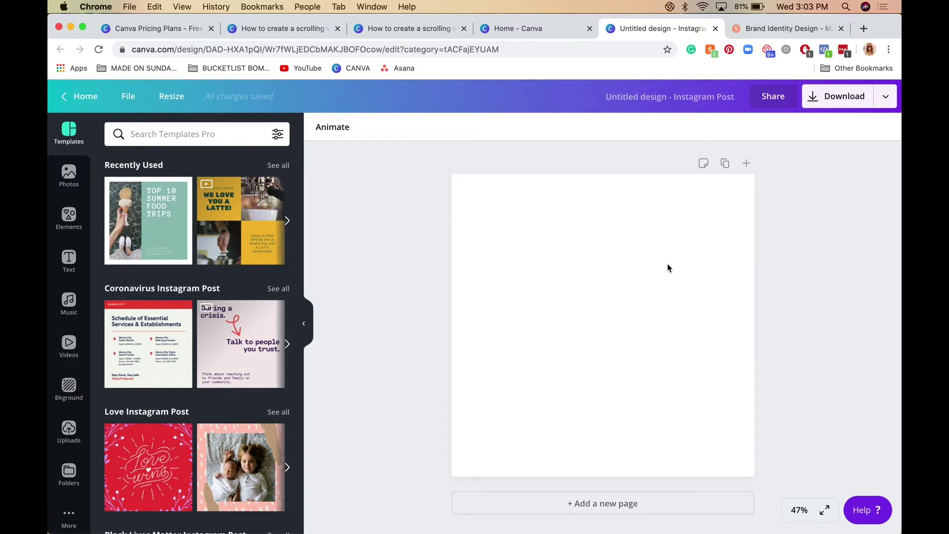
{"action": "left_click", "coordinate": [70, 178]}
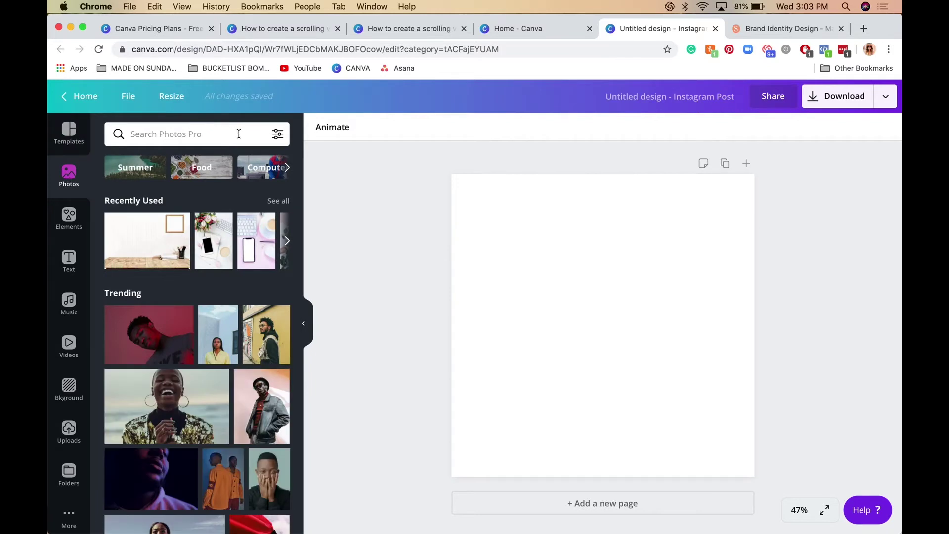
{"action": "left_click", "coordinate": [220, 136]}
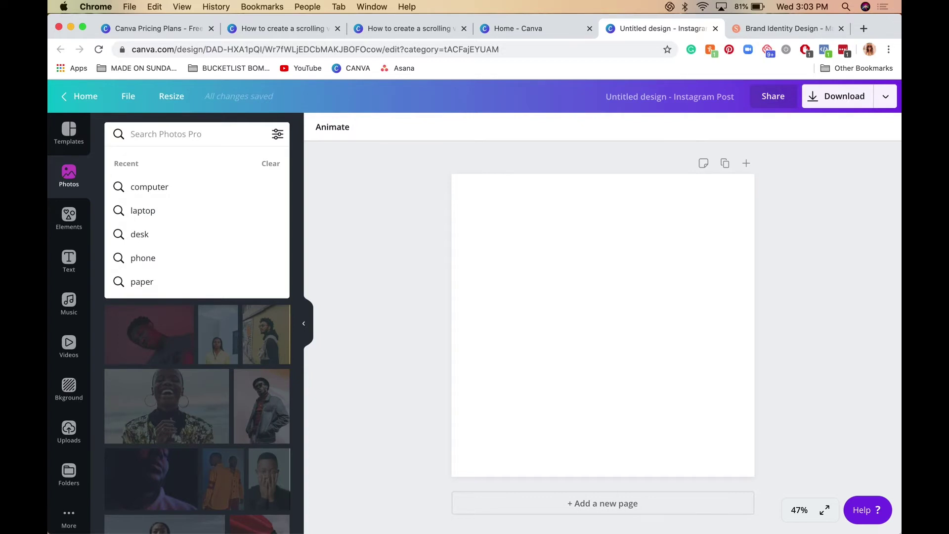
{"action": "type", "text": "computer"}
{"action": "key", "text": "Return"}
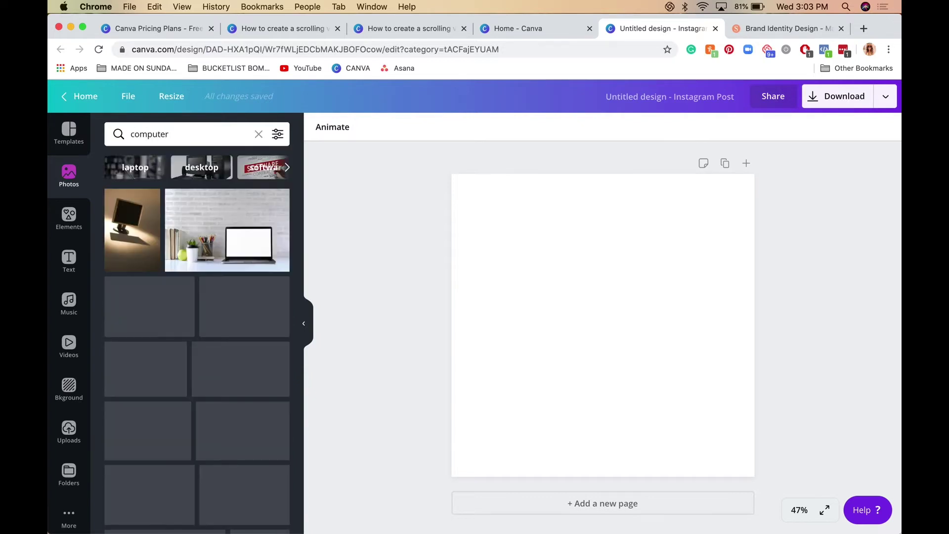
Find the photo of a blank-screen laptop on a wooden desk beneath wall-hung clipboards and add it to the page
{"action": "scroll", "coordinate": [245, 337], "scroll_direction": "down", "scroll_amount": 5}
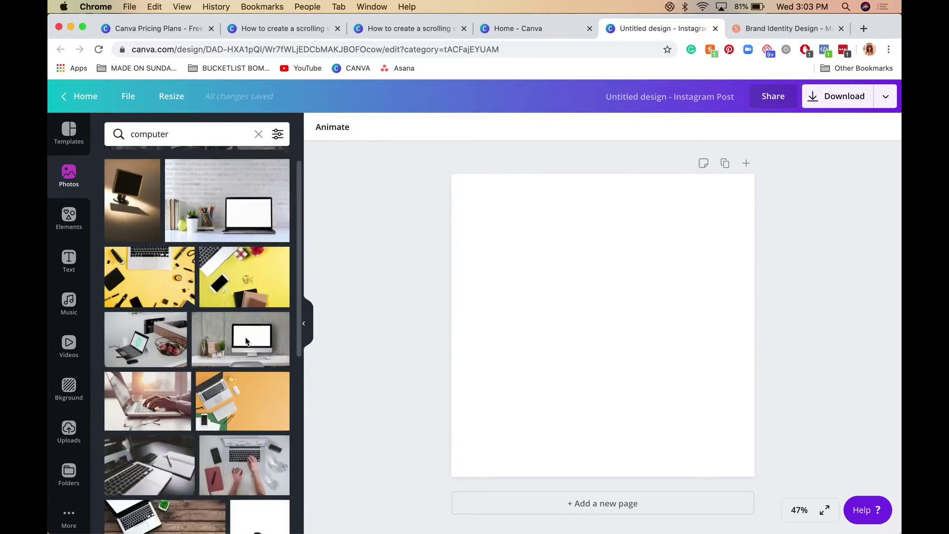
{"action": "scroll", "coordinate": [245, 336], "scroll_direction": "down", "scroll_amount": 4}
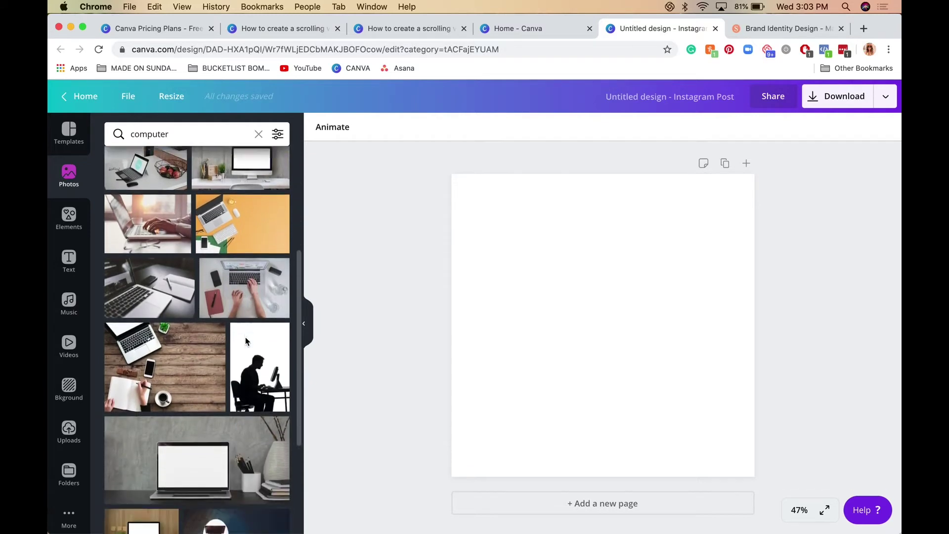
{"action": "scroll", "coordinate": [200, 297], "scroll_direction": "down", "scroll_amount": 10}
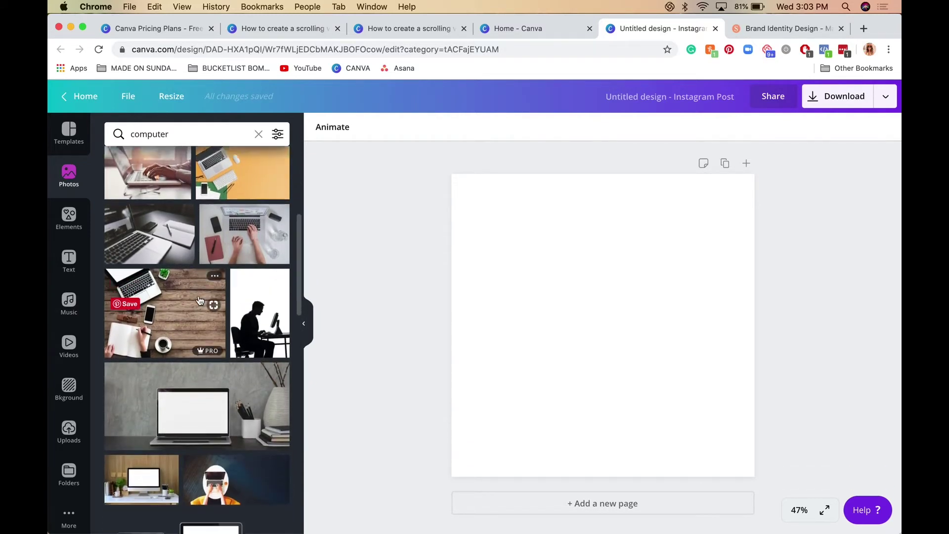
{"action": "scroll", "coordinate": [200, 301], "scroll_direction": "down", "scroll_amount": 10}
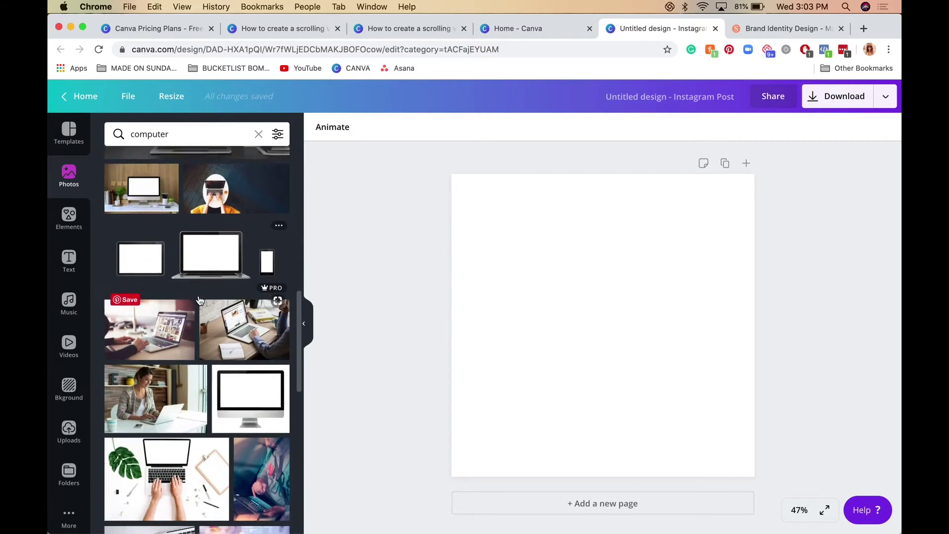
{"action": "scroll", "coordinate": [199, 300], "scroll_direction": "down", "scroll_amount": 6}
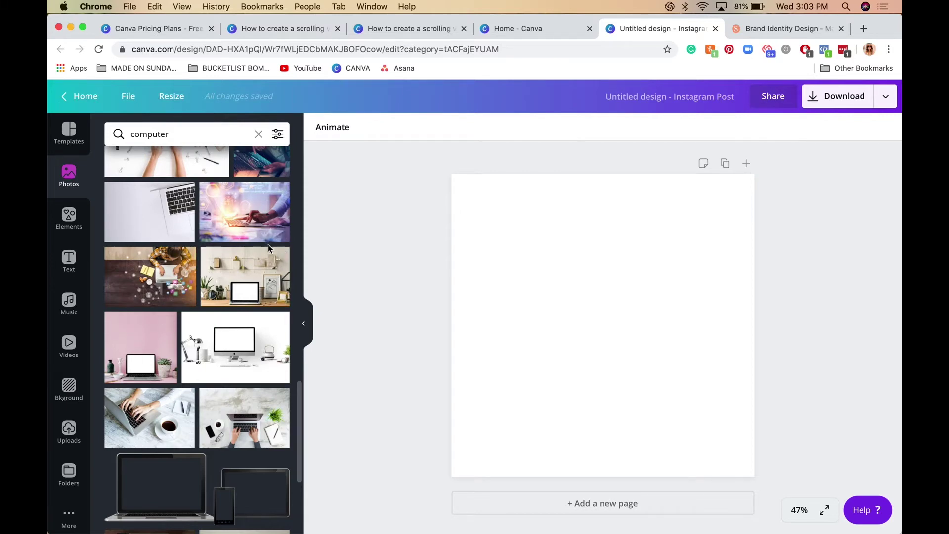
{"action": "left_click", "coordinate": [244, 291]}
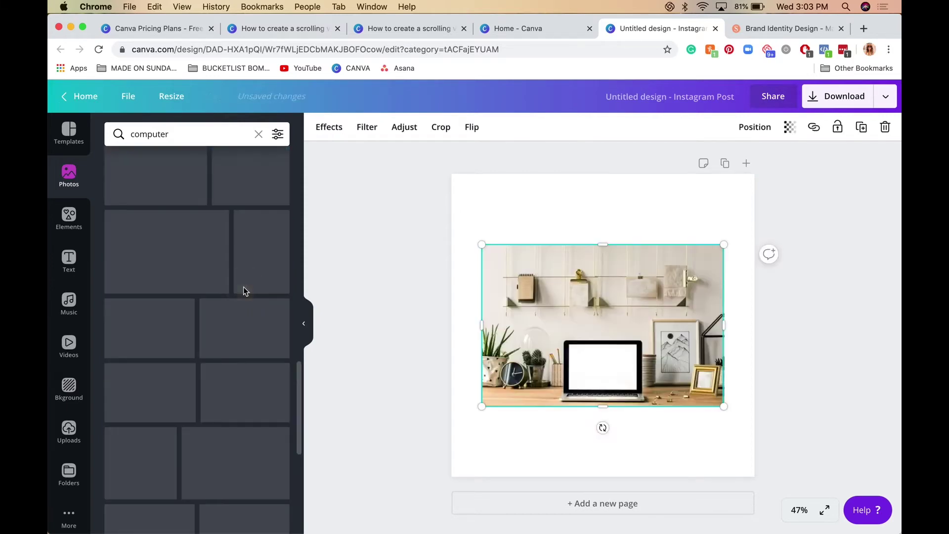
Enlarge and reposition the laptop photo so it covers the whole square page with the laptop near the middle
{"action": "left_click_drag", "start_coordinate": [665, 368], "coordinate": [596, 268]}
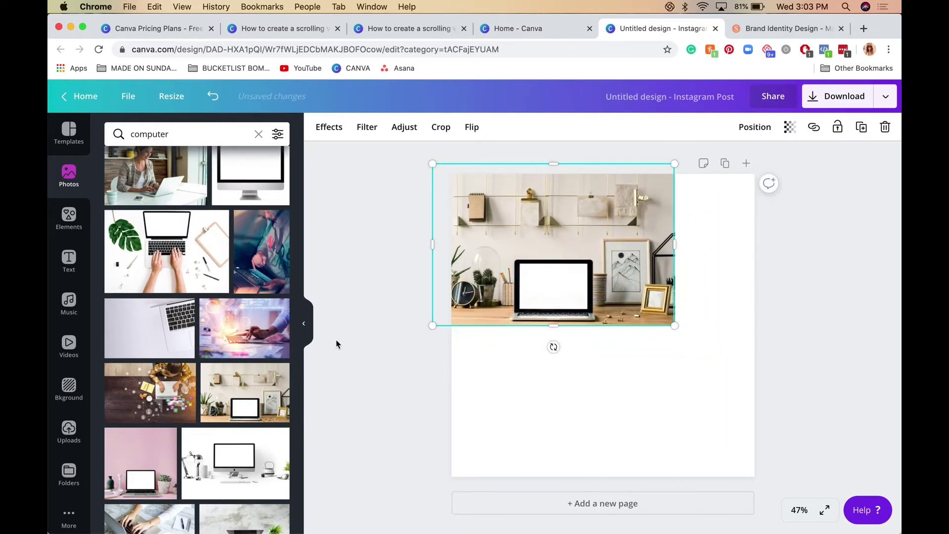
{"action": "left_click_drag", "start_coordinate": [675, 325], "coordinate": [893, 502]}
{"action": "left_click_drag", "start_coordinate": [718, 403], "coordinate": [645, 410]}
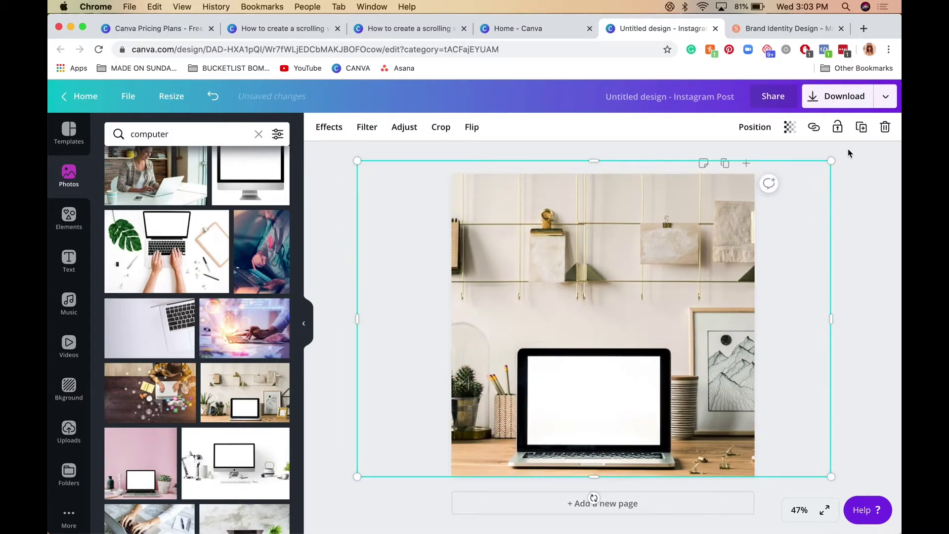
{"action": "left_click_drag", "start_coordinate": [835, 162], "coordinate": [885, 124]}
{"action": "mouse_move", "coordinate": [714, 285]}
{"action": "left_mouse_down"}
{"action": "mouse_move", "coordinate": [678, 282]}
{"action": "mouse_move", "coordinate": [695, 284]}
{"action": "left_mouse_up"}
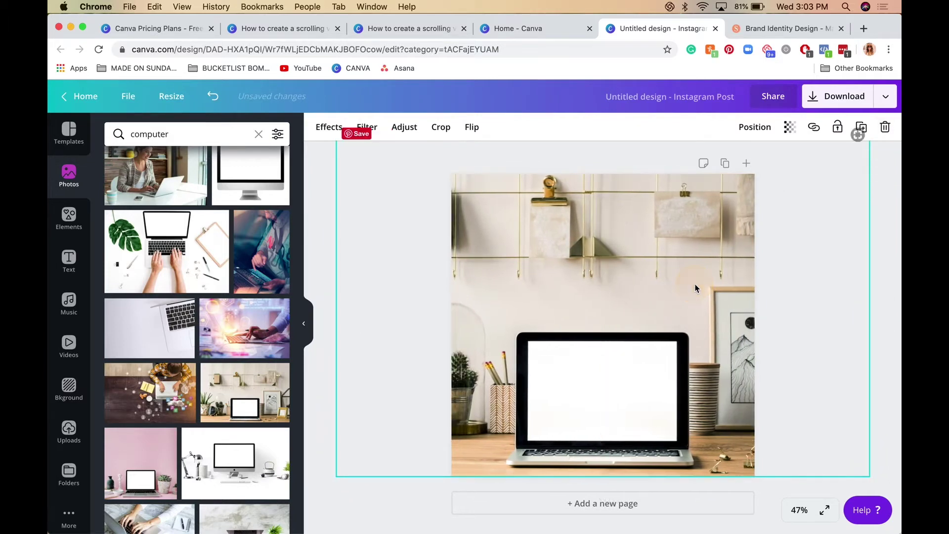
{"action": "left_click", "coordinate": [321, 274]}
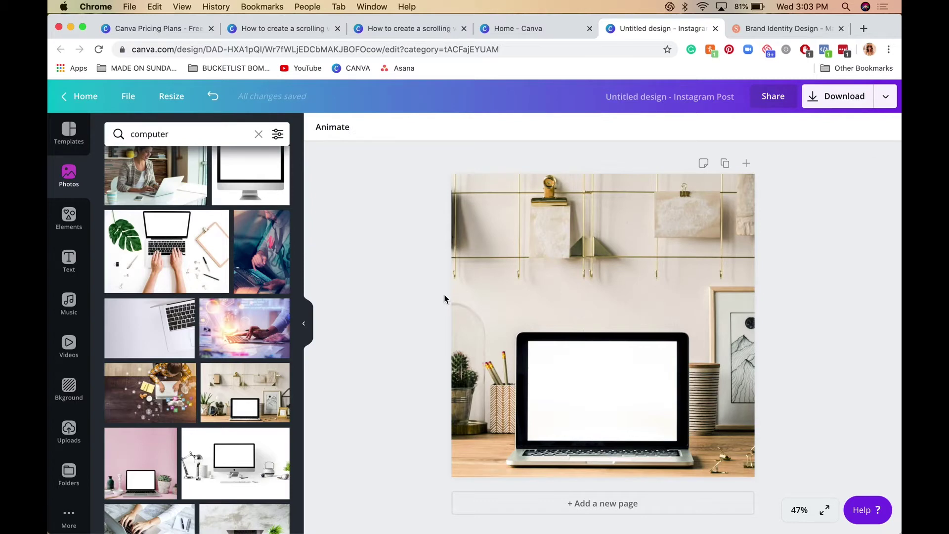
Crop the background photo slightly tighter and shift it so the laptop is larger and horizontally centred on the page
{"action": "left_click", "coordinate": [591, 321]}
{"action": "double_click", "coordinate": [547, 272]}
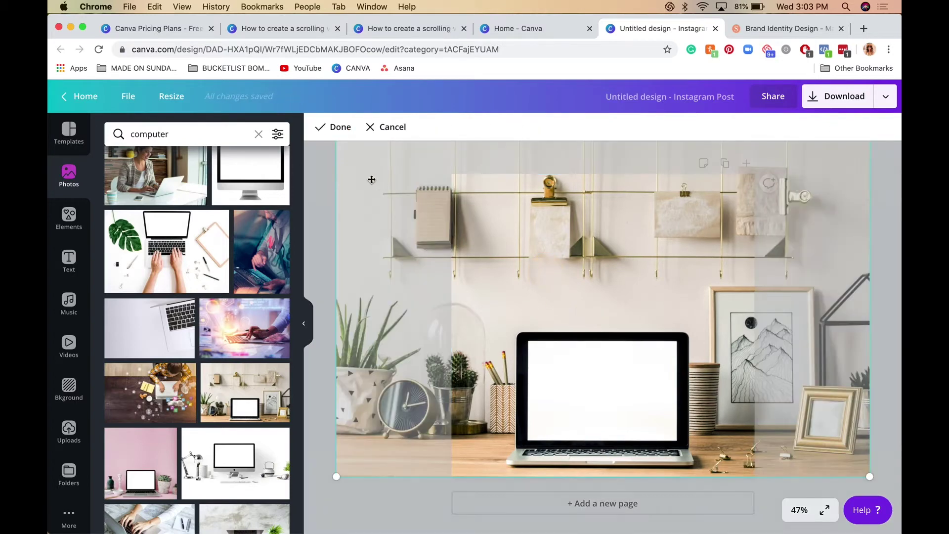
{"action": "left_click_drag", "start_coordinate": [338, 477], "coordinate": [312, 497]}
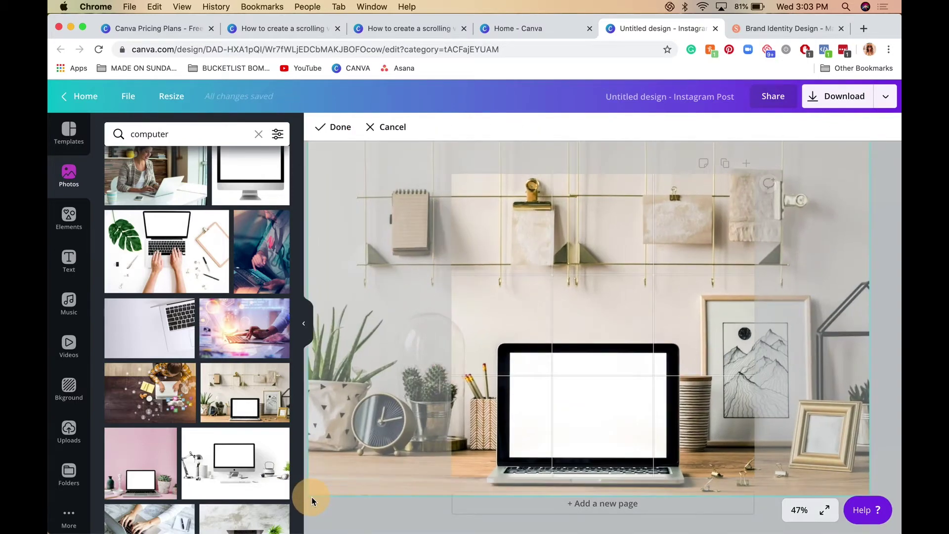
{"action": "left_click_drag", "start_coordinate": [591, 438], "coordinate": [612, 403]}
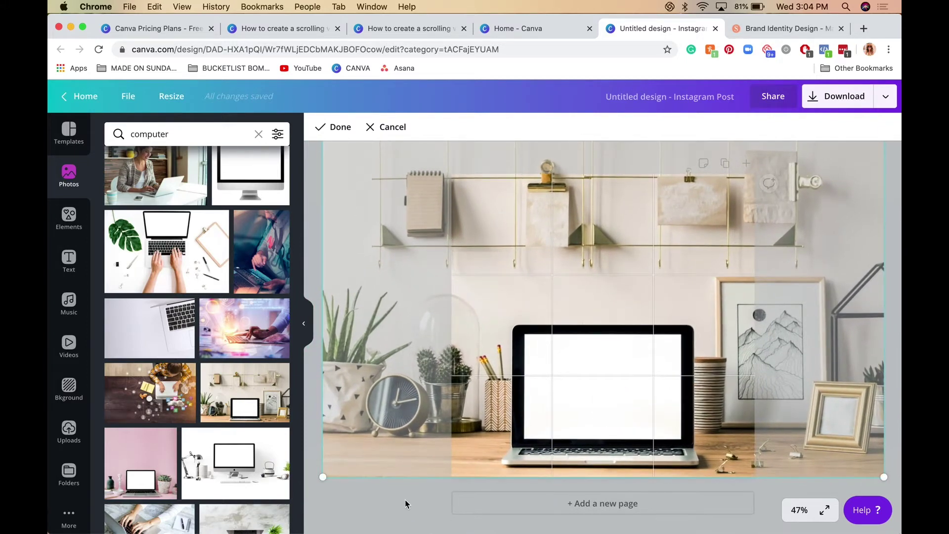
{"action": "left_click", "coordinate": [616, 421]}
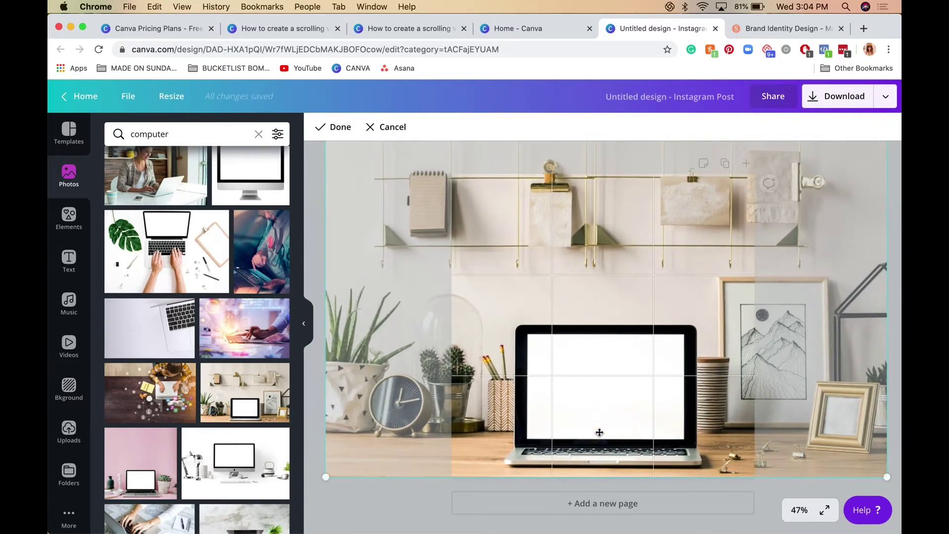
{"action": "left_click", "coordinate": [421, 510]}
{"action": "double_click", "coordinate": [640, 384]}
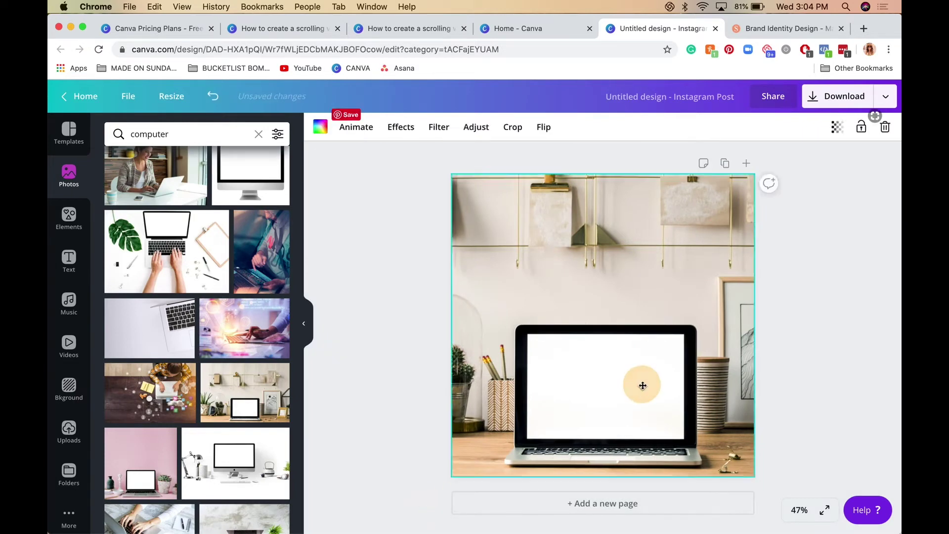
{"action": "left_click_drag", "start_coordinate": [661, 384], "coordinate": [652, 385]}
{"action": "left_click", "coordinate": [408, 496]}
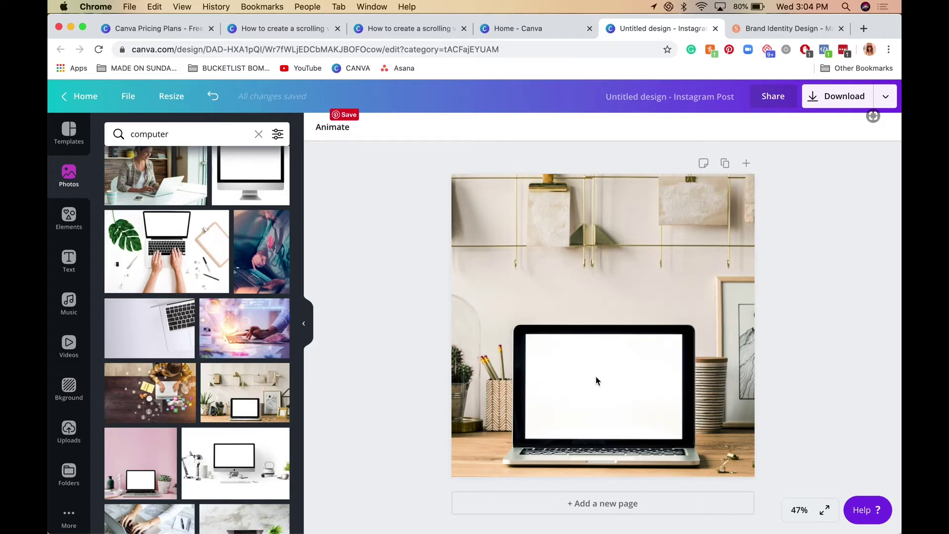
{"action": "left_click", "coordinate": [572, 378]}
{"action": "left_click", "coordinate": [555, 383]}
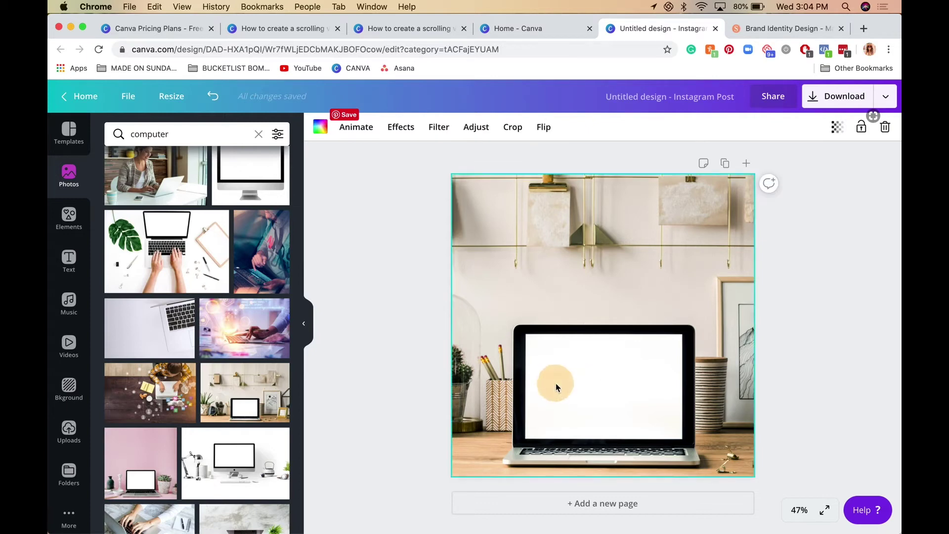
{"action": "left_click", "coordinate": [356, 374]}
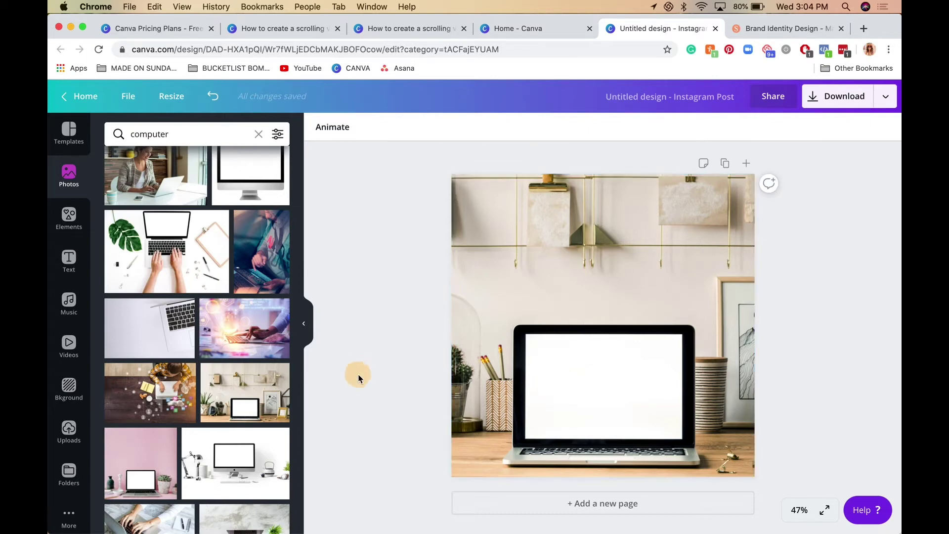
Add the single-cell grid from the elements library to the page
{"action": "left_click", "coordinate": [65, 215]}
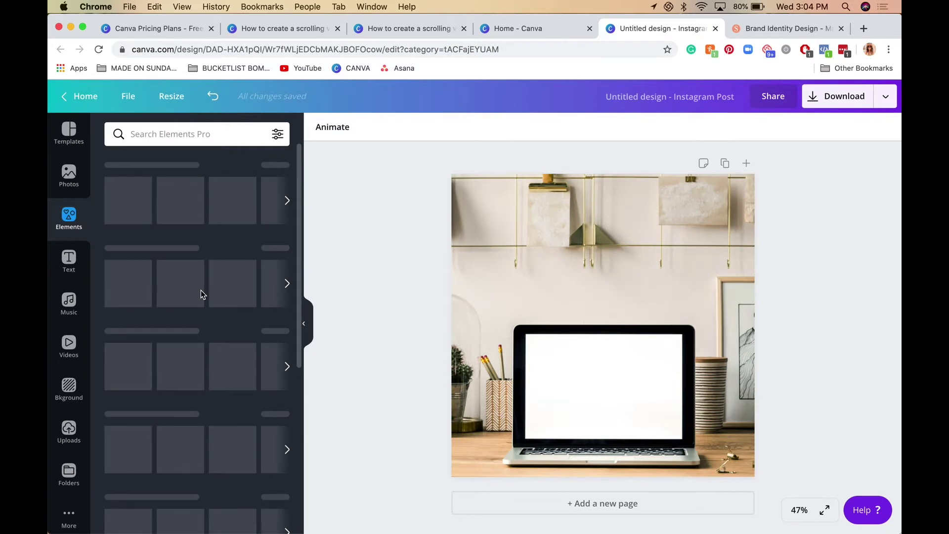
{"action": "scroll", "coordinate": [201, 297], "scroll_direction": "down", "scroll_amount": 2}
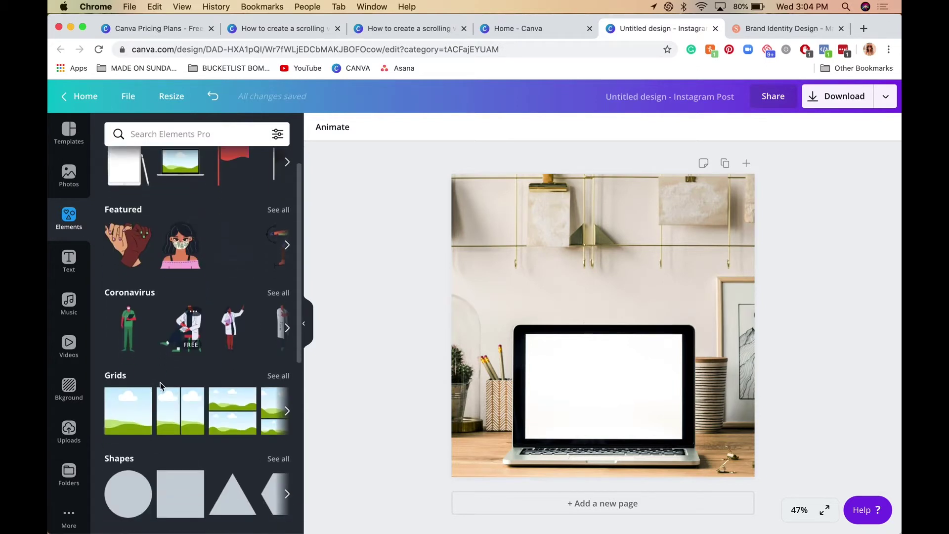
{"action": "scroll", "coordinate": [121, 404], "scroll_direction": "down", "scroll_amount": 1}
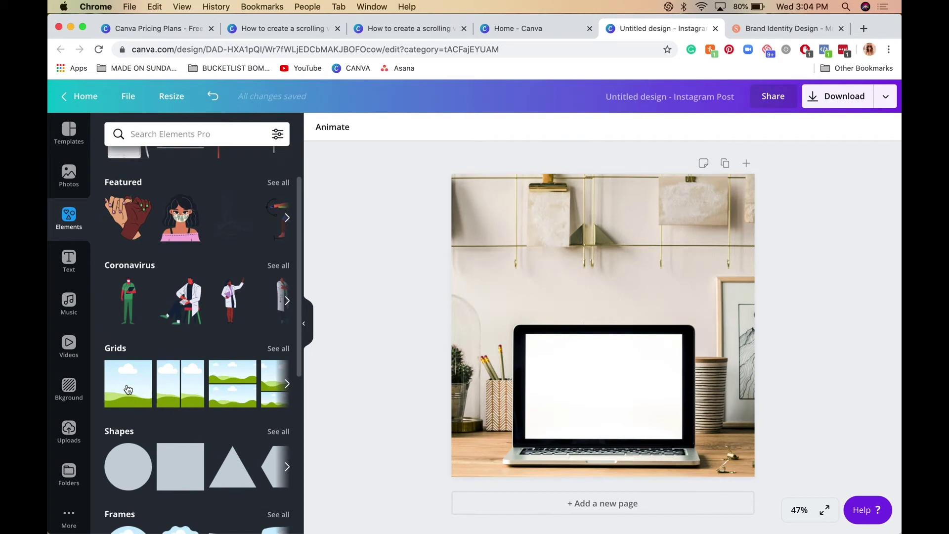
{"action": "left_click", "coordinate": [128, 389]}
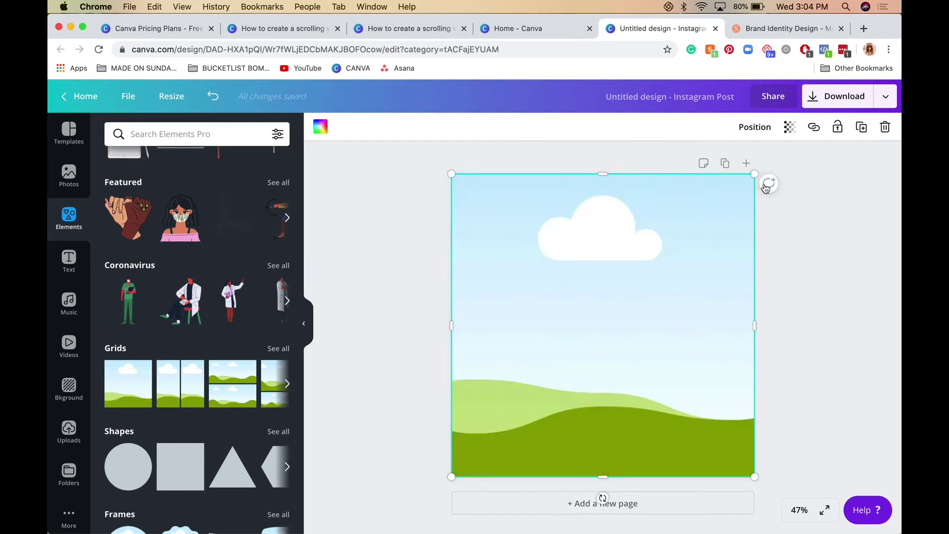
Shrink the grid and position it over the laptop's blank screen, adjusting its corners to the screen's edges
{"action": "left_click_drag", "start_coordinate": [755, 174], "coordinate": [630, 366]}
{"action": "left_click_drag", "start_coordinate": [568, 424], "coordinate": [599, 406]}
{"action": "left_click_drag", "start_coordinate": [702, 438], "coordinate": [684, 439]}
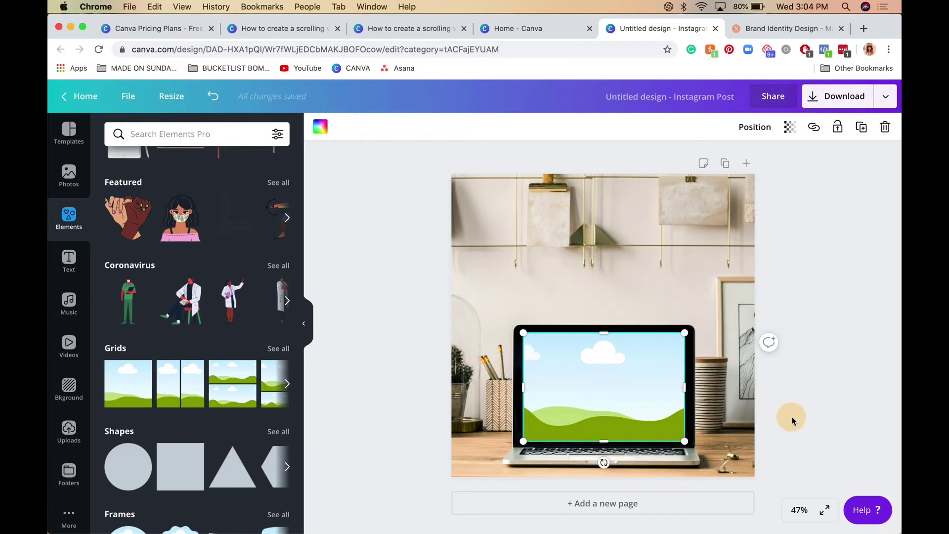
{"action": "left_click", "coordinate": [791, 419]}
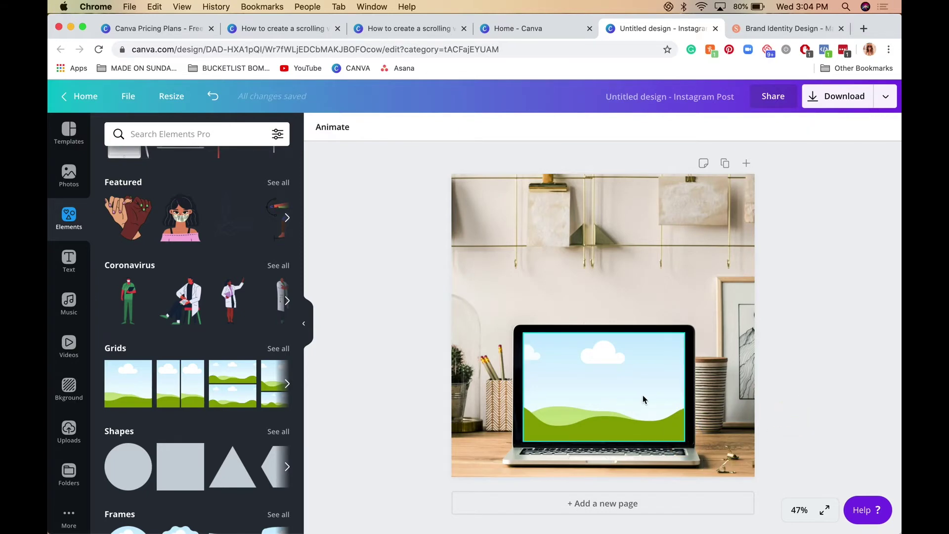
Trim the grid's lower edge slightly so it lines up with the bottom of the laptop screen
{"action": "left_click", "coordinate": [644, 399]}
{"action": "left_click_drag", "start_coordinate": [604, 441], "coordinate": [604, 439]}
{"action": "left_click", "coordinate": [805, 436]}
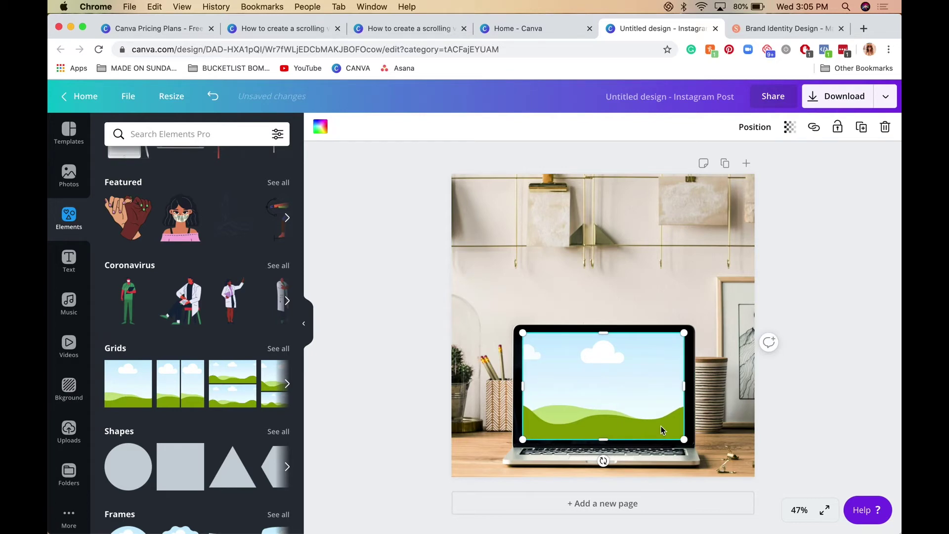
{"action": "left_click", "coordinate": [775, 433]}
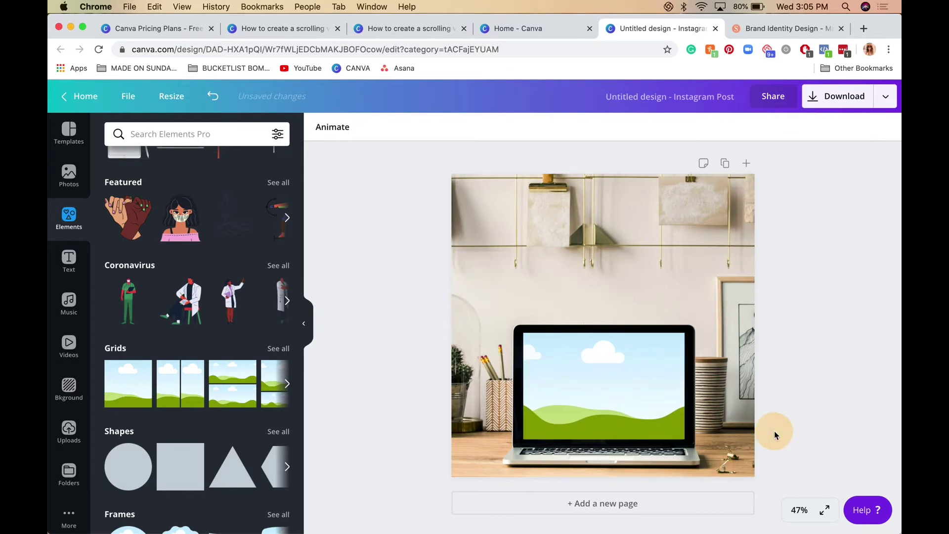
{"action": "left_click", "coordinate": [610, 395]}
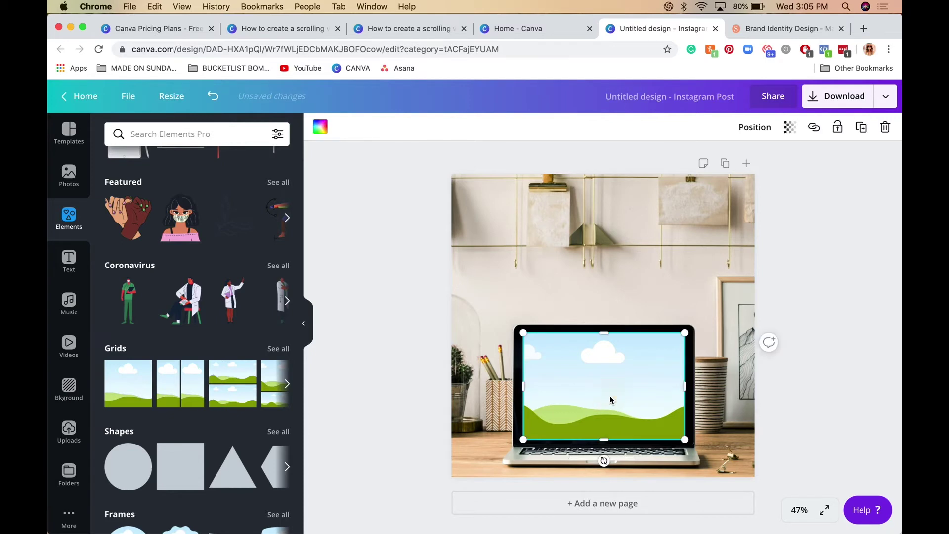
Place the uploaded 0:13 website scrolling video into the grid over the laptop screen
{"action": "left_click", "coordinate": [792, 402]}
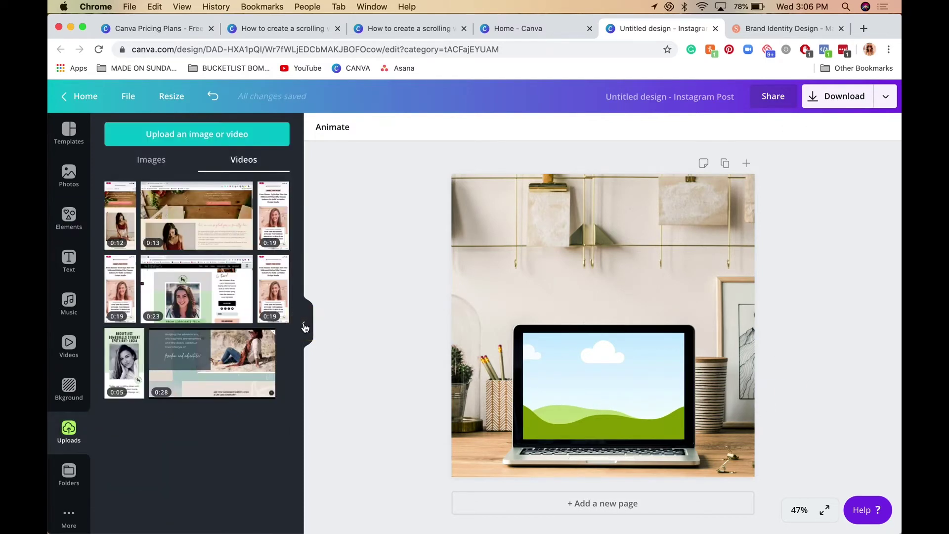
{"action": "left_click", "coordinate": [305, 325]}
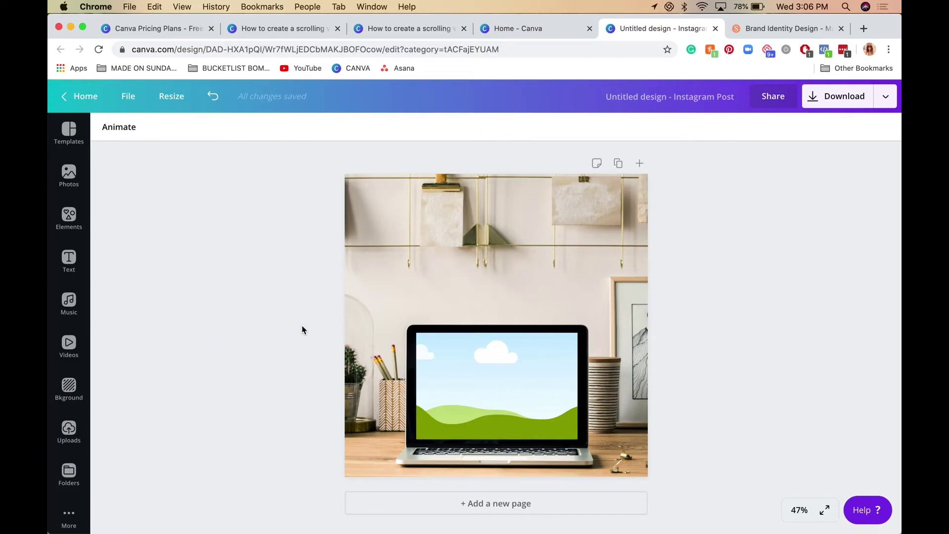
{"action": "left_click", "coordinate": [71, 431]}
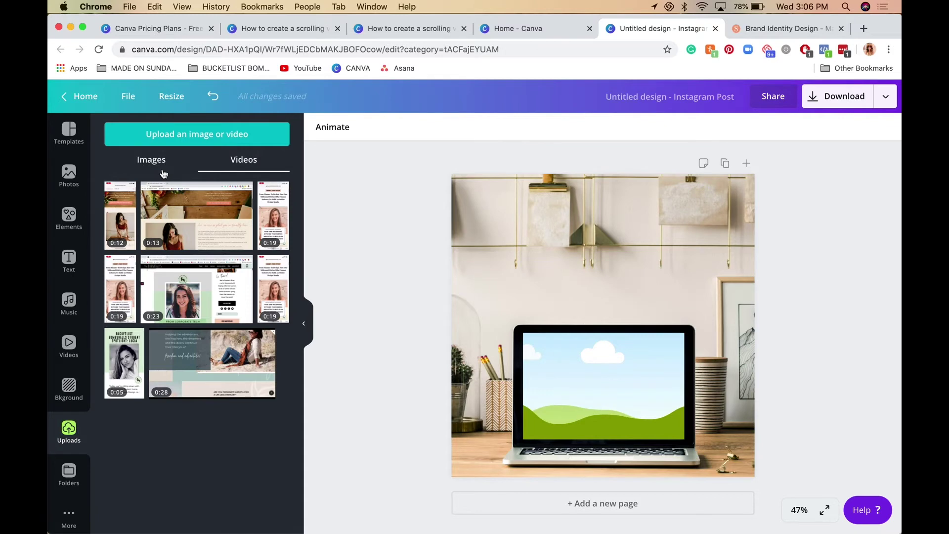
{"action": "left_click", "coordinate": [164, 174]}
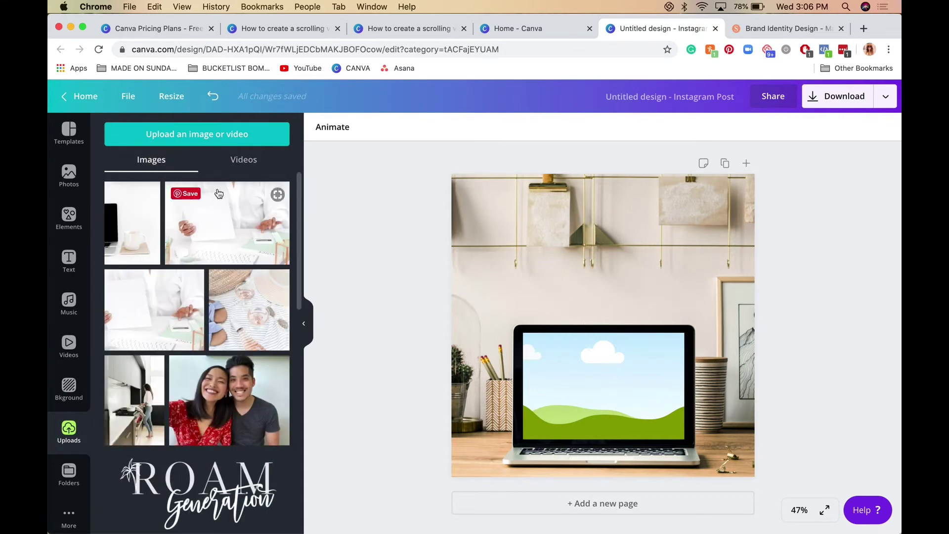
{"action": "left_click", "coordinate": [247, 161]}
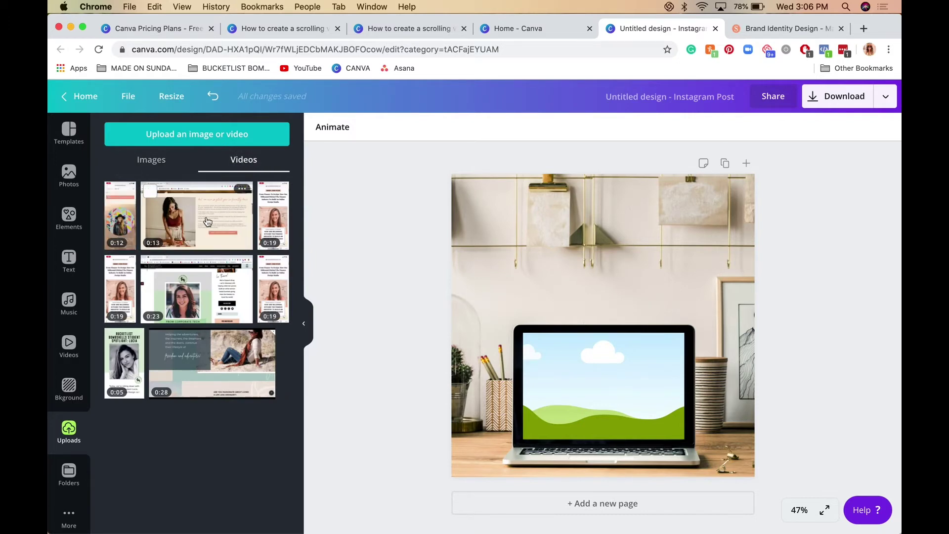
{"action": "left_click_drag", "start_coordinate": [180, 220], "coordinate": [582, 394]}
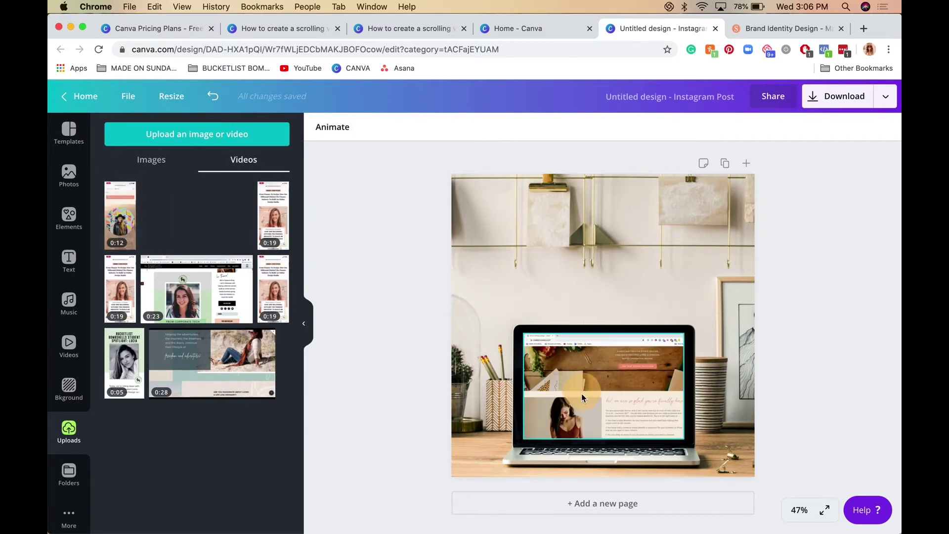
{"action": "left_click", "coordinate": [304, 319]}
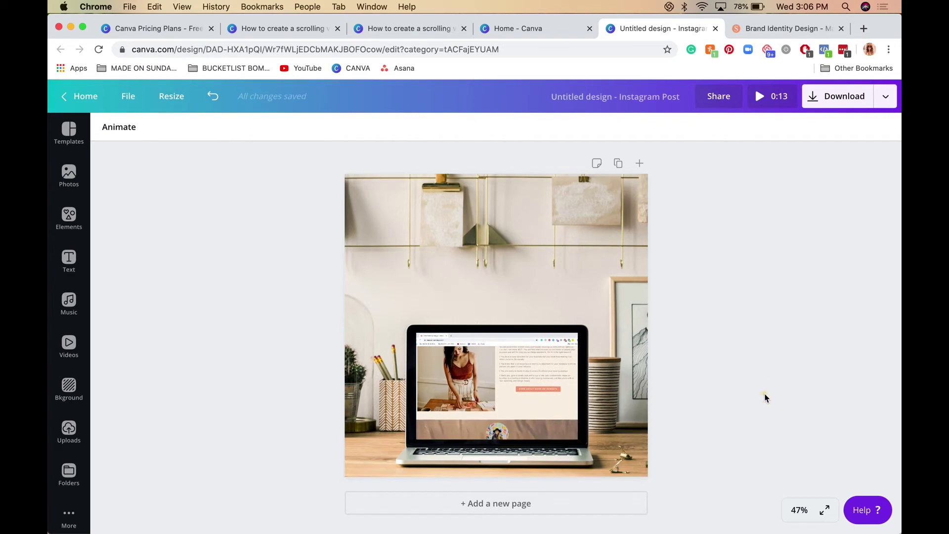
Preview the laptop design with its video playing, and close the preview
{"action": "left_click", "coordinate": [589, 264]}
{"action": "left_click", "coordinate": [770, 100]}
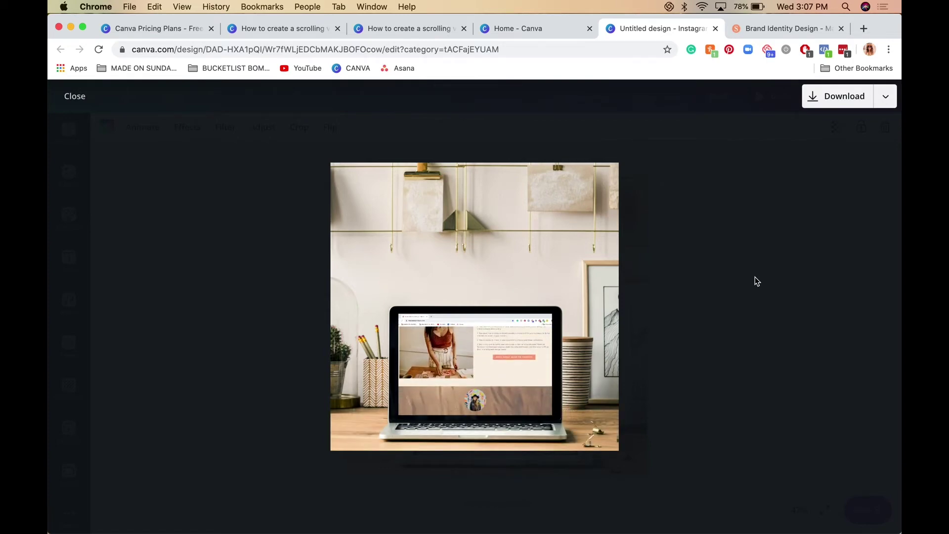
{"action": "left_click", "coordinate": [755, 278]}
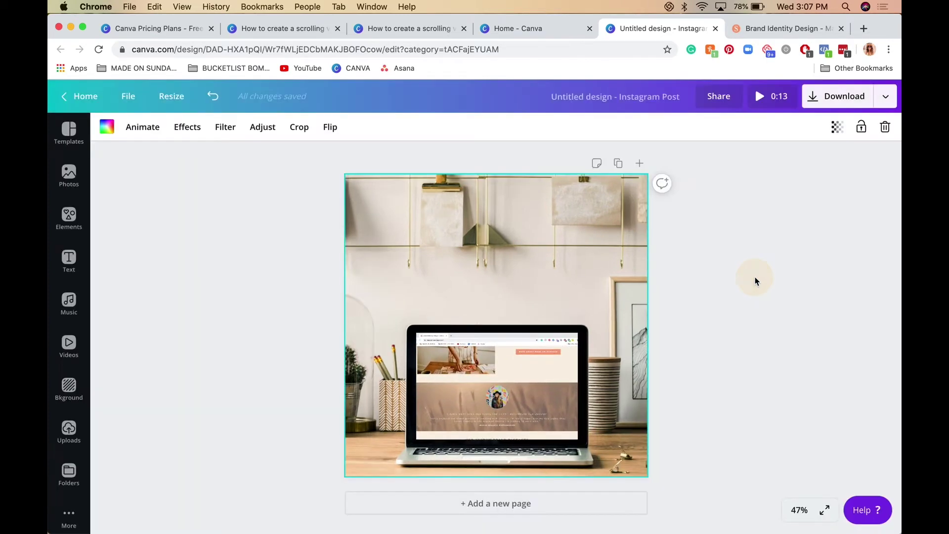
Add a second page to the design and delete the laptop background photo from it
{"action": "left_click", "coordinate": [555, 507]}
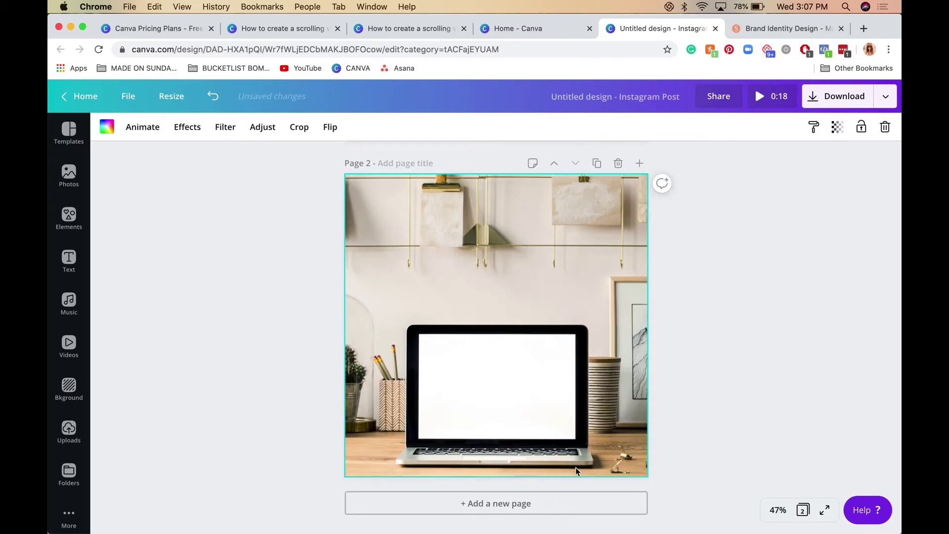
{"action": "scroll", "coordinate": [538, 428], "scroll_direction": "up", "scroll_amount": 5}
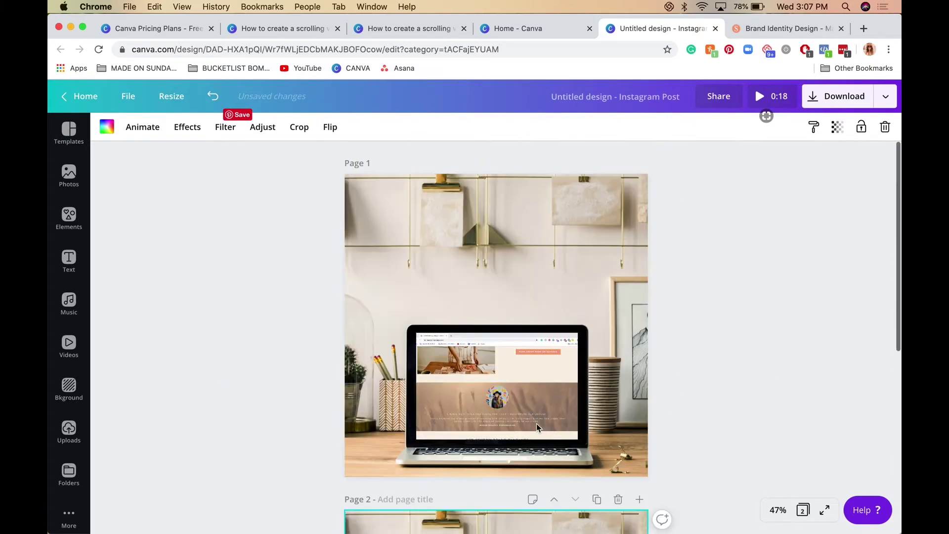
{"action": "scroll", "coordinate": [536, 423], "scroll_direction": "down", "scroll_amount": 5}
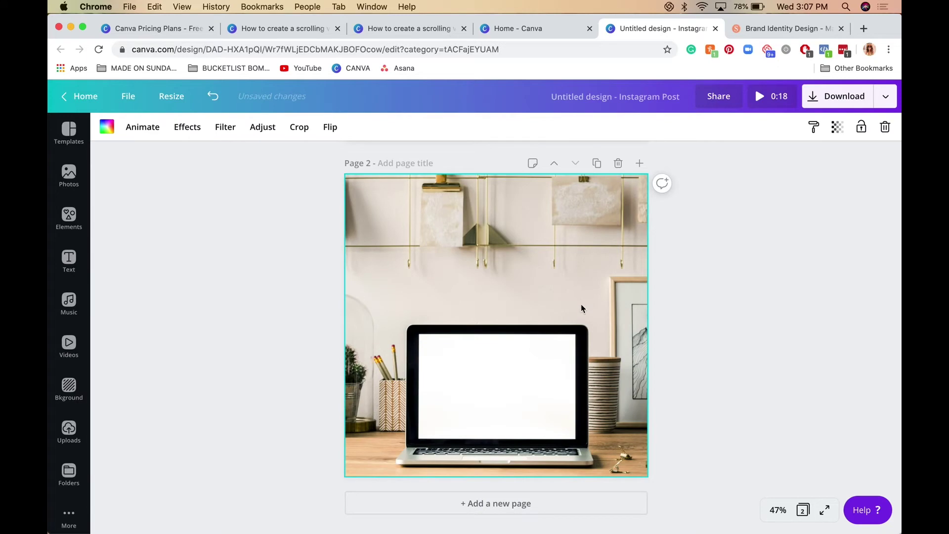
{"action": "key", "text": "Delete"}
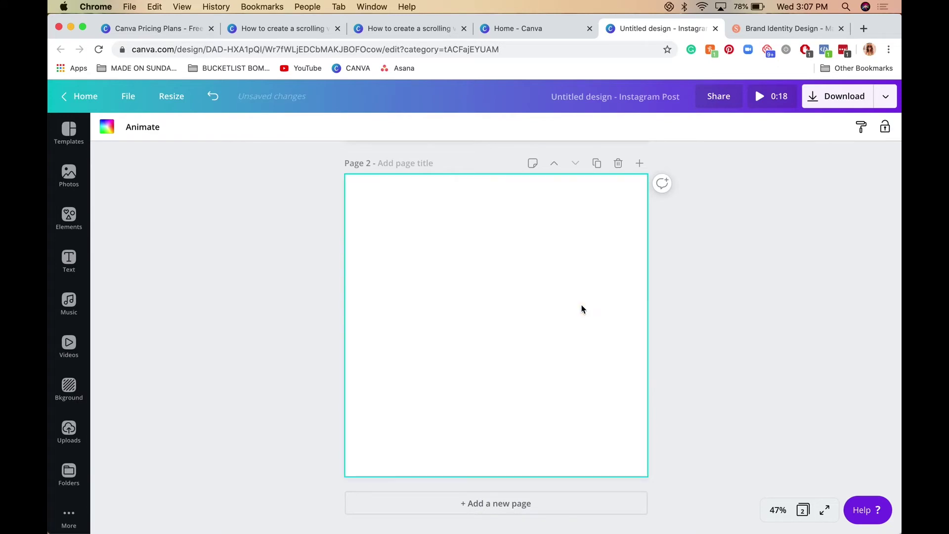
{"action": "left_click", "coordinate": [745, 260]}
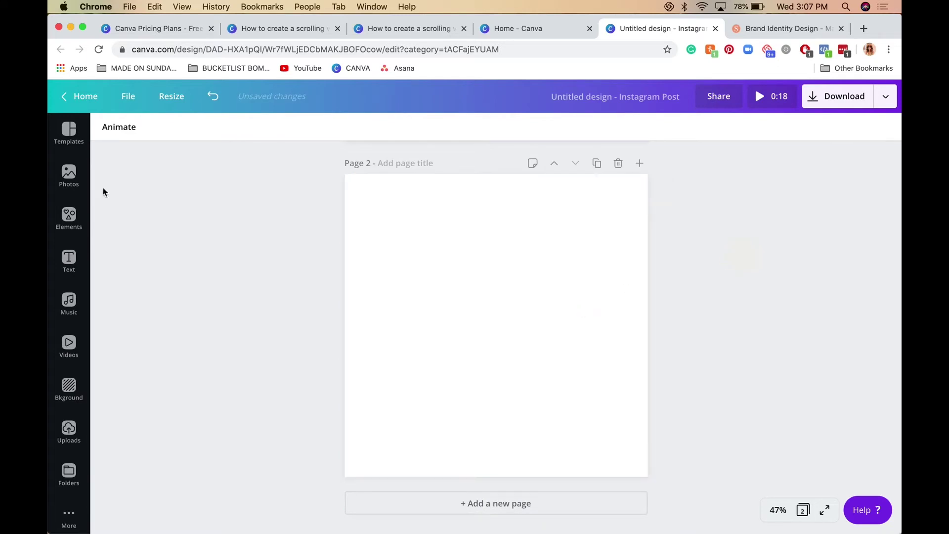
Search the photos for "phone" and add the picture of a white phone on a notepad with flowers and a keyboard to page 2
{"action": "left_click", "coordinate": [69, 172]}
{"action": "left_click", "coordinate": [123, 133]}
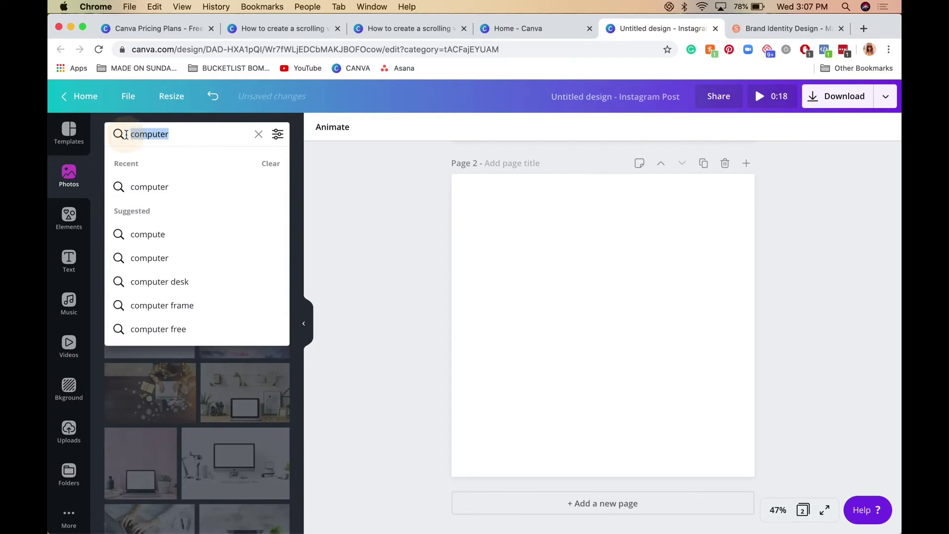
{"action": "type", "text": "phone"}
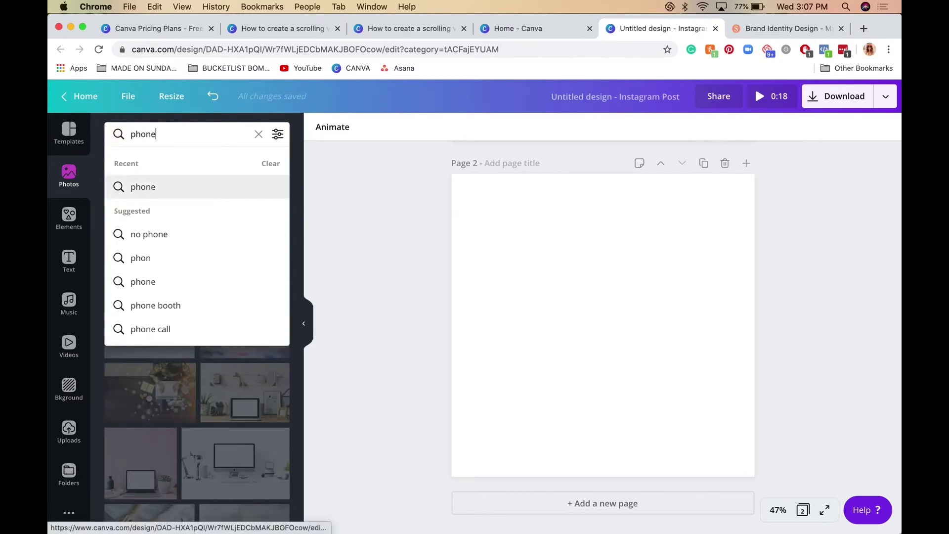
{"action": "key", "text": "Return"}
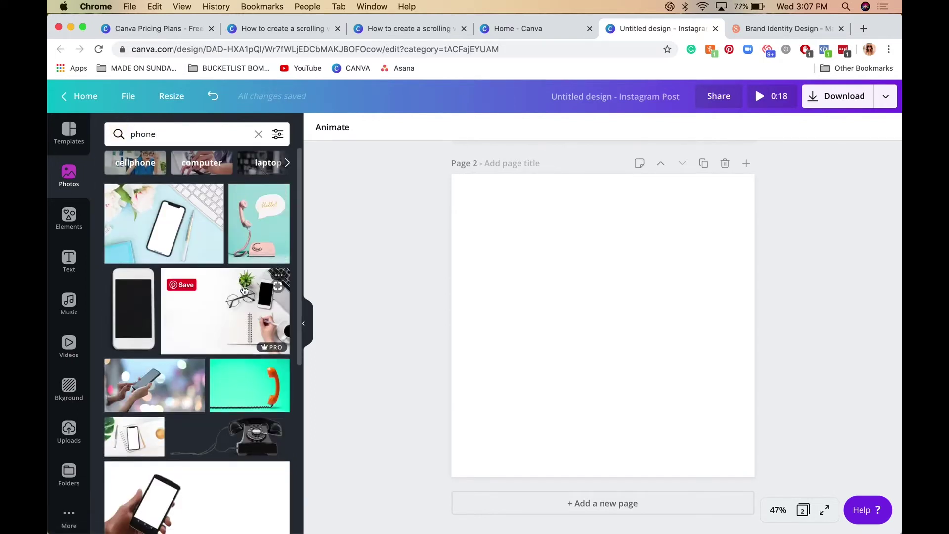
{"action": "scroll", "coordinate": [244, 289], "scroll_direction": "down", "scroll_amount": 15}
{"action": "scroll", "coordinate": [243, 290], "scroll_direction": "down", "scroll_amount": 5}
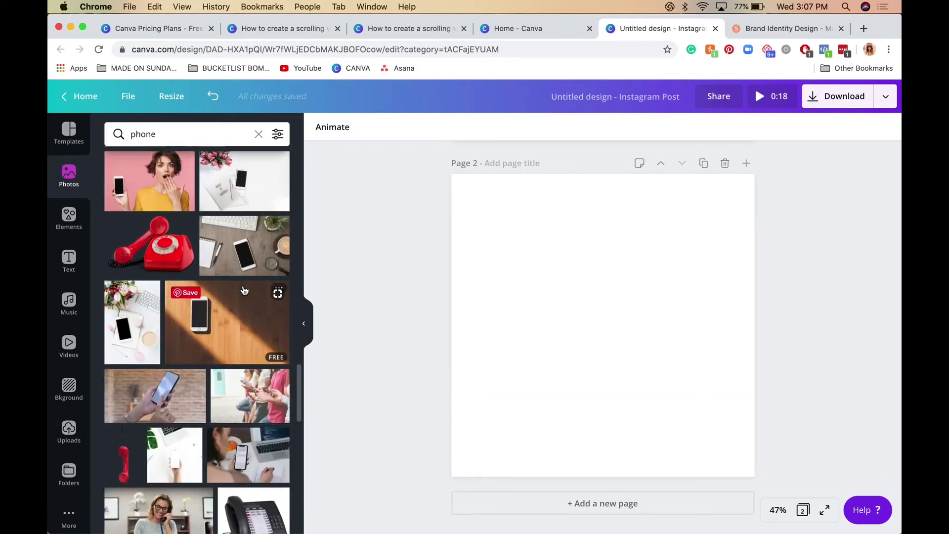
{"action": "left_click", "coordinate": [132, 322]}
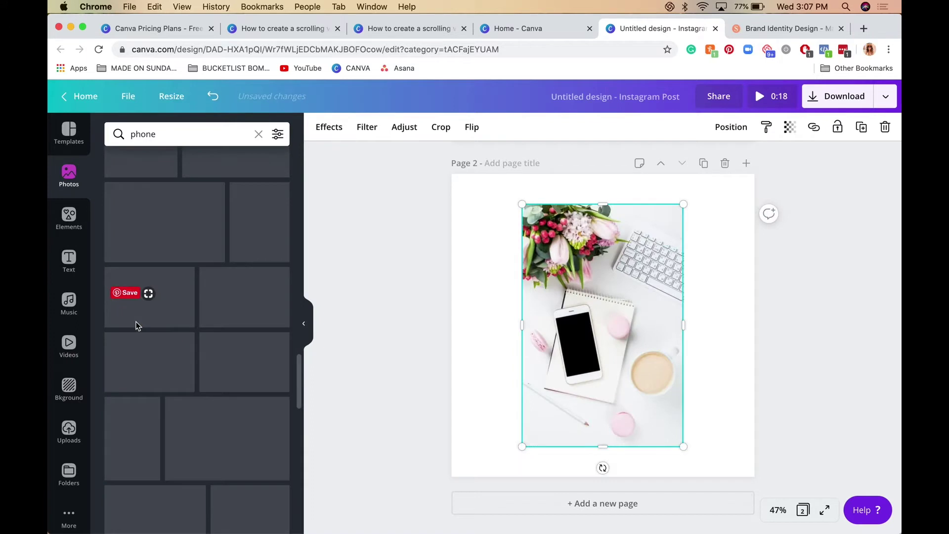
Enlarge and reposition the phone photo until it fills page 2 and the whole phone is visible near the page's centre
{"action": "left_click_drag", "start_coordinate": [585, 339], "coordinate": [504, 294]}
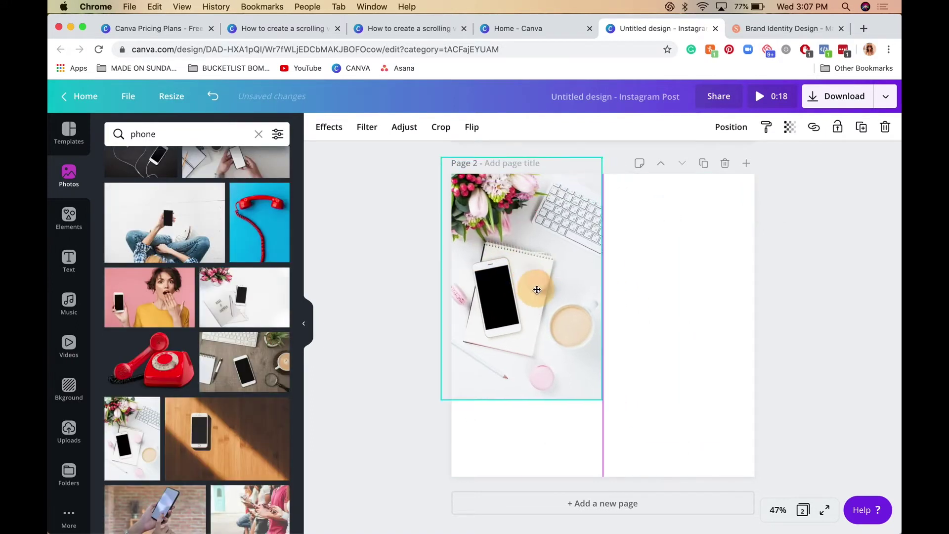
{"action": "left_click_drag", "start_coordinate": [605, 400], "coordinate": [774, 506]}
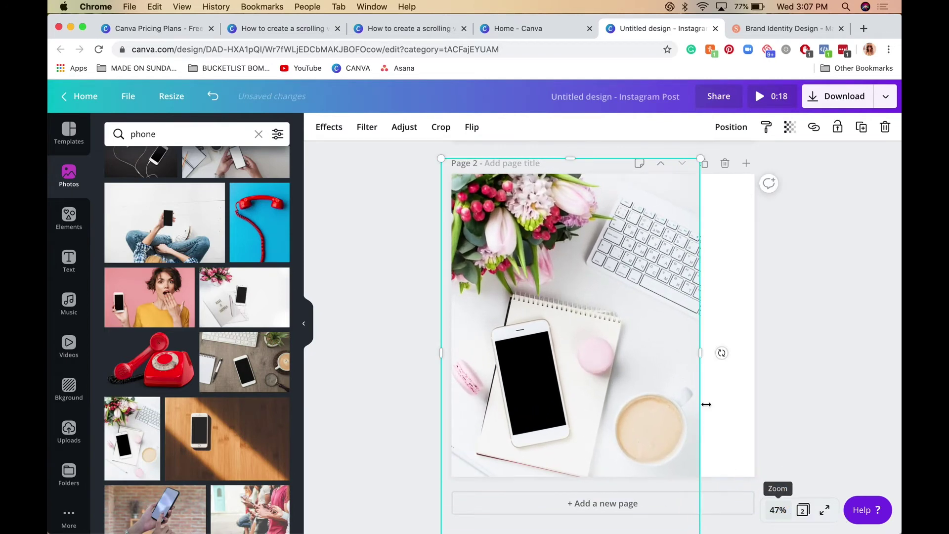
{"action": "left_click_drag", "start_coordinate": [702, 353], "coordinate": [759, 355]}
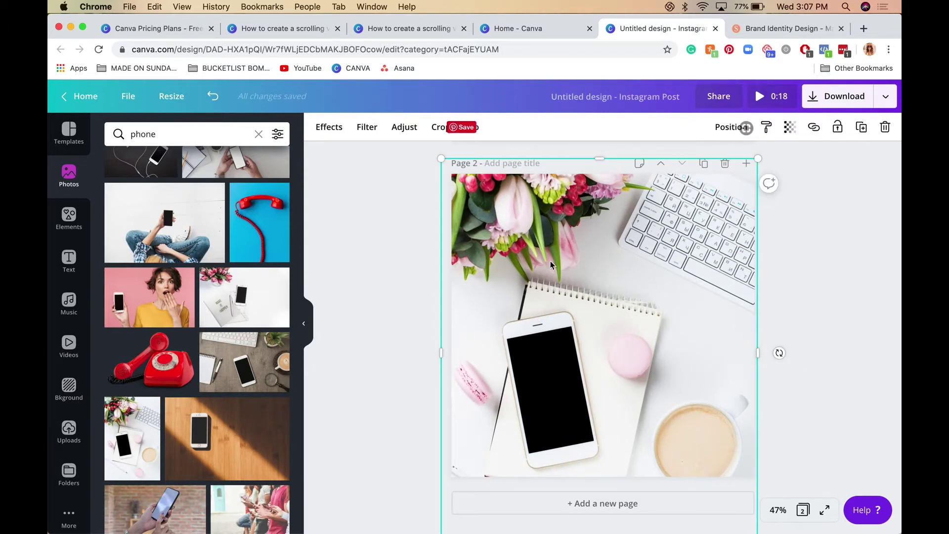
{"action": "left_click_drag", "start_coordinate": [444, 160], "coordinate": [345, 94]}
{"action": "left_click_drag", "start_coordinate": [576, 297], "coordinate": [619, 294]}
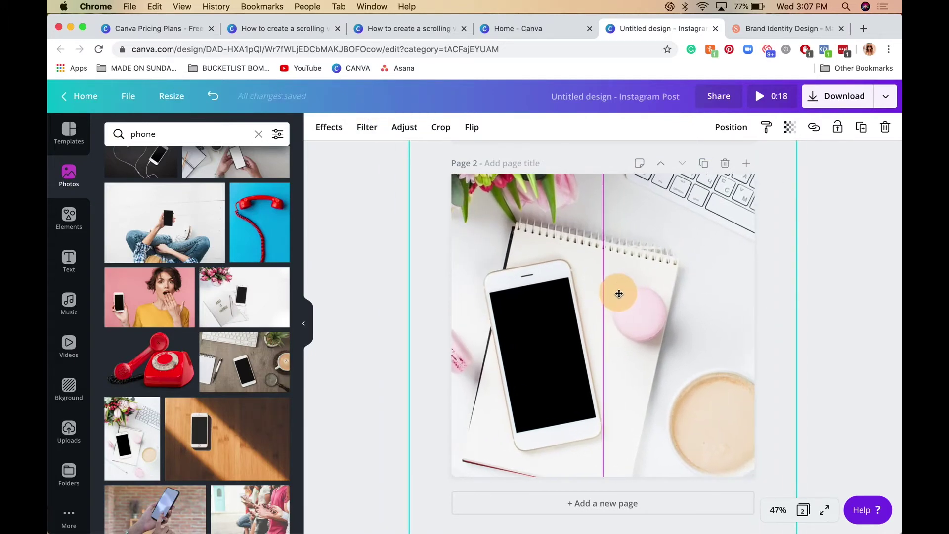
{"action": "left_click_drag", "start_coordinate": [619, 293], "coordinate": [619, 293]}
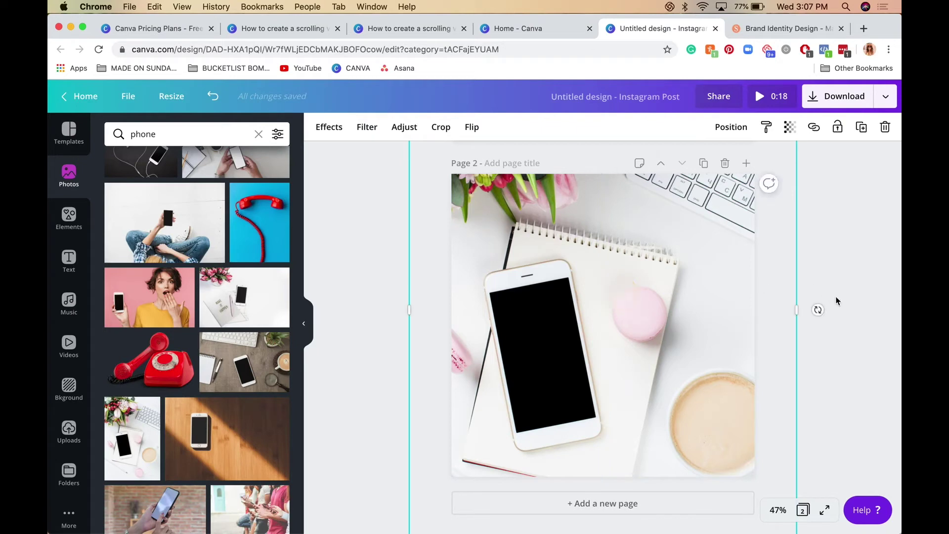
{"action": "left_click", "coordinate": [842, 302]}
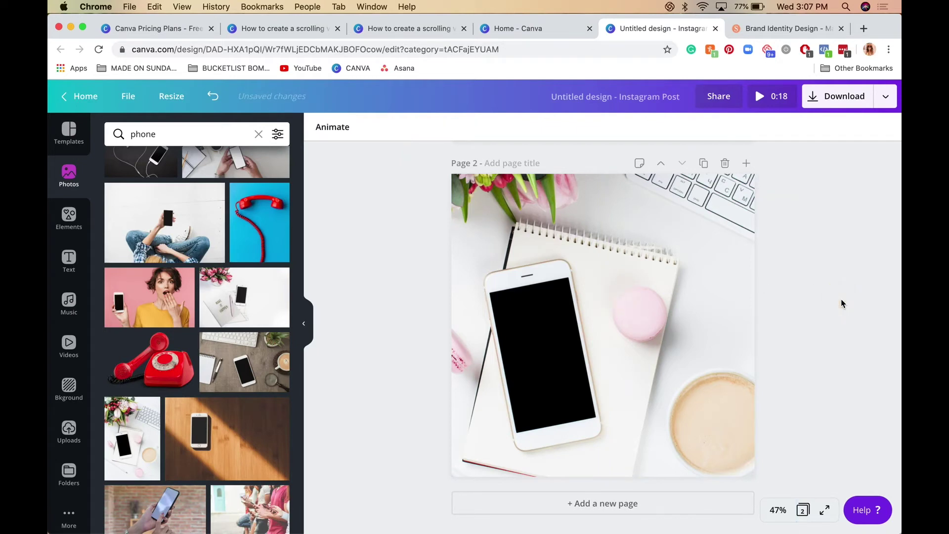
{"action": "left_click", "coordinate": [535, 325]}
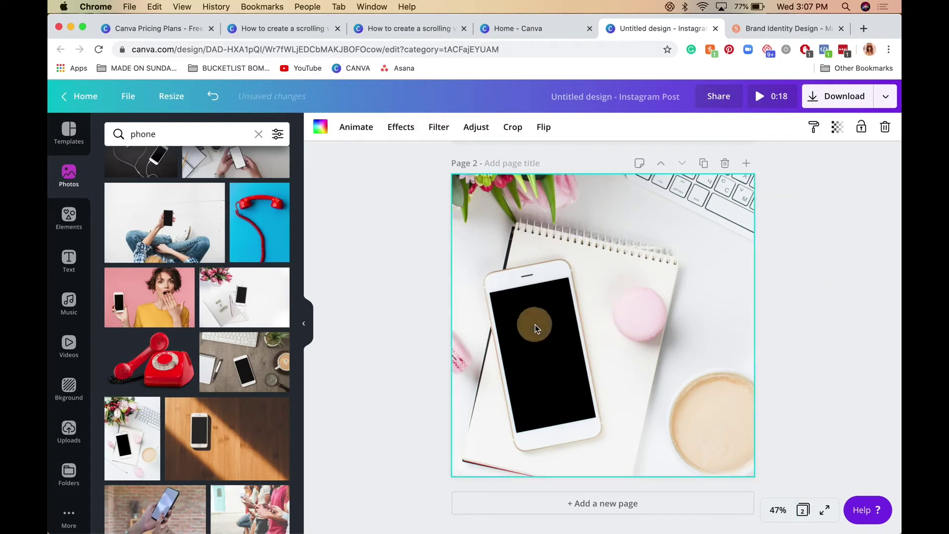
{"action": "left_click", "coordinate": [379, 297]}
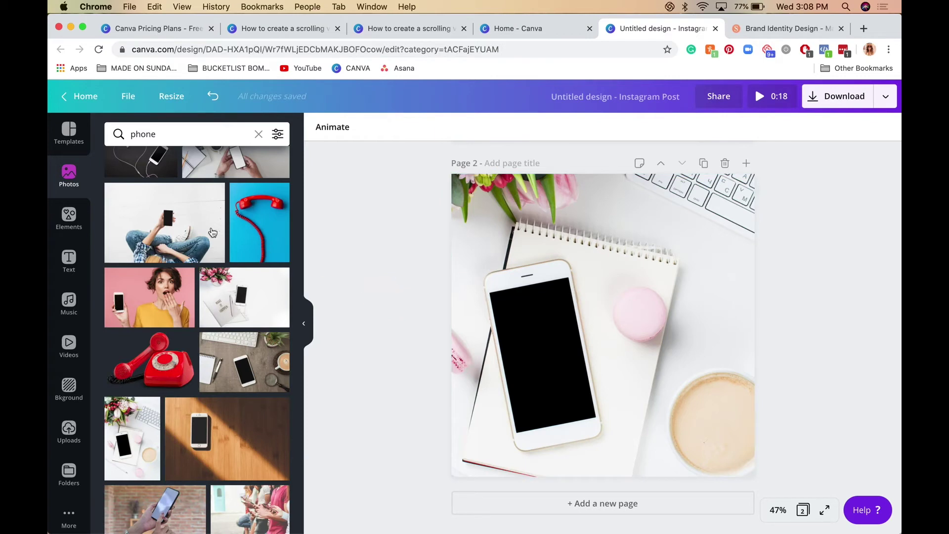
Add the single-cell grid from the elements library to page 2
{"action": "left_click", "coordinate": [77, 221]}
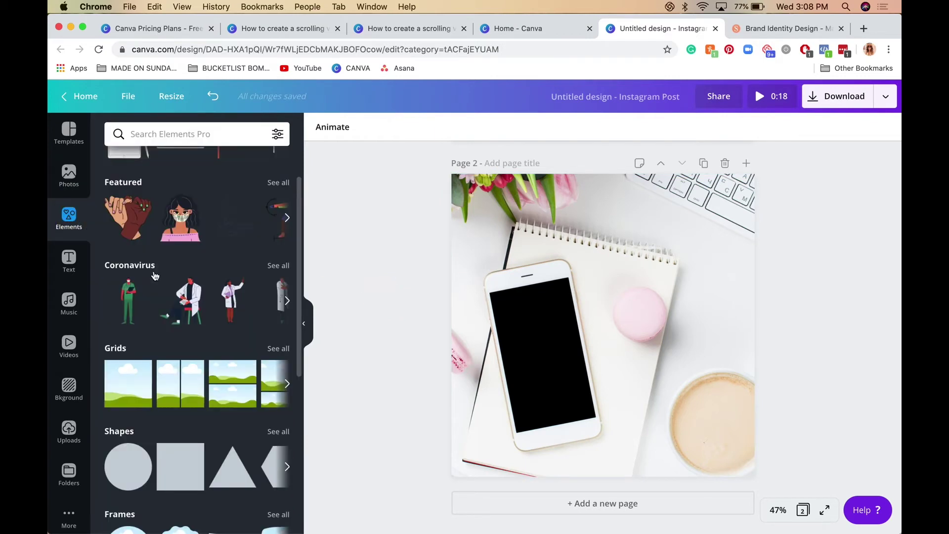
{"action": "left_click", "coordinate": [131, 383]}
{"action": "left_click", "coordinate": [305, 324]}
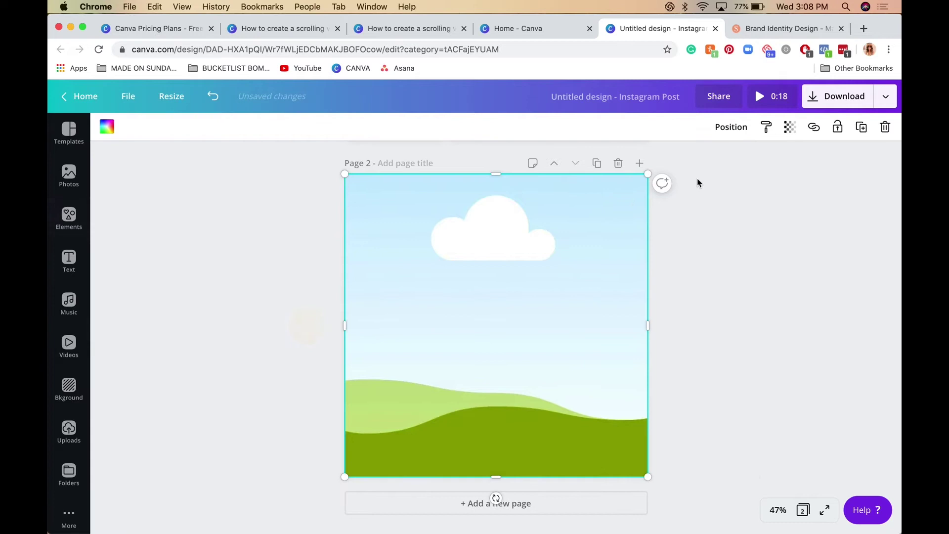
Shrink, tilt and position the grid on page 2 so its edges match the phone's black screen
{"action": "left_click_drag", "start_coordinate": [648, 179], "coordinate": [436, 324]}
{"action": "left_click_drag", "start_coordinate": [382, 409], "coordinate": [429, 371]}
{"action": "mouse_move", "coordinate": [437, 459]}
{"action": "left_mouse_down"}
{"action": "mouse_move", "coordinate": [459, 460]}
{"action": "mouse_move", "coordinate": [453, 451]}
{"action": "left_mouse_up"}
{"action": "mouse_move", "coordinate": [434, 359]}
{"action": "left_mouse_down"}
{"action": "mouse_move", "coordinate": [443, 350]}
{"action": "mouse_move", "coordinate": [436, 356]}
{"action": "left_mouse_up"}
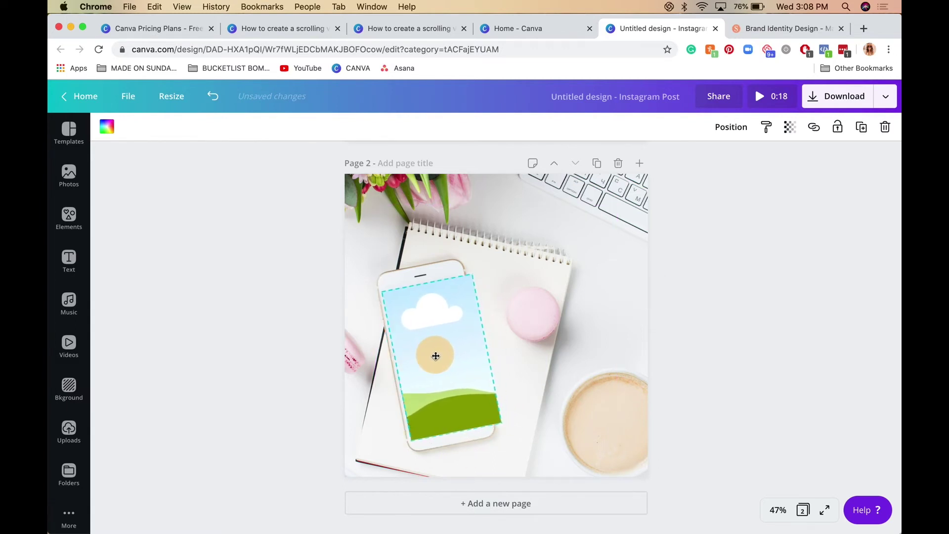
{"action": "mouse_move", "coordinate": [502, 422]}
{"action": "left_mouse_down"}
{"action": "mouse_move", "coordinate": [472, 422]}
{"action": "mouse_move", "coordinate": [492, 419]}
{"action": "left_mouse_up"}
{"action": "left_click", "coordinate": [583, 379]}
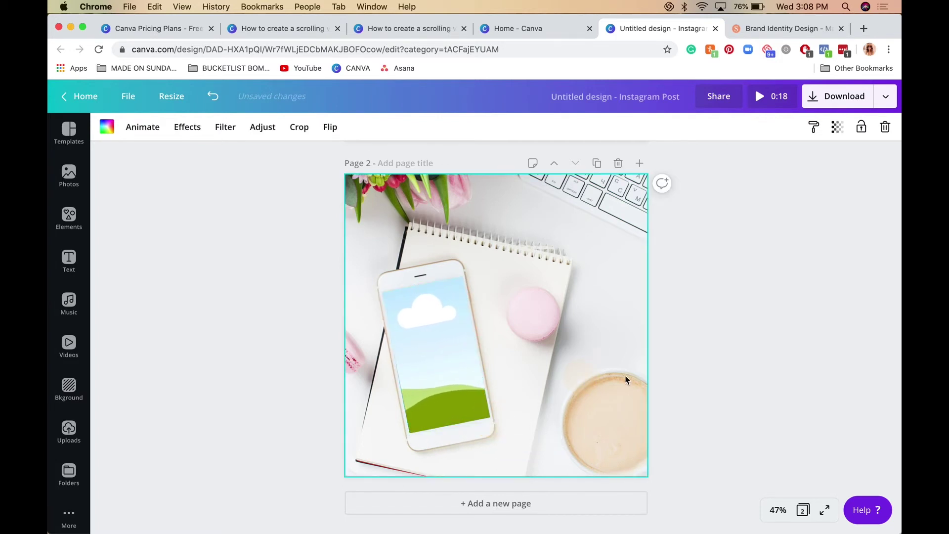
{"action": "left_click", "coordinate": [441, 374]}
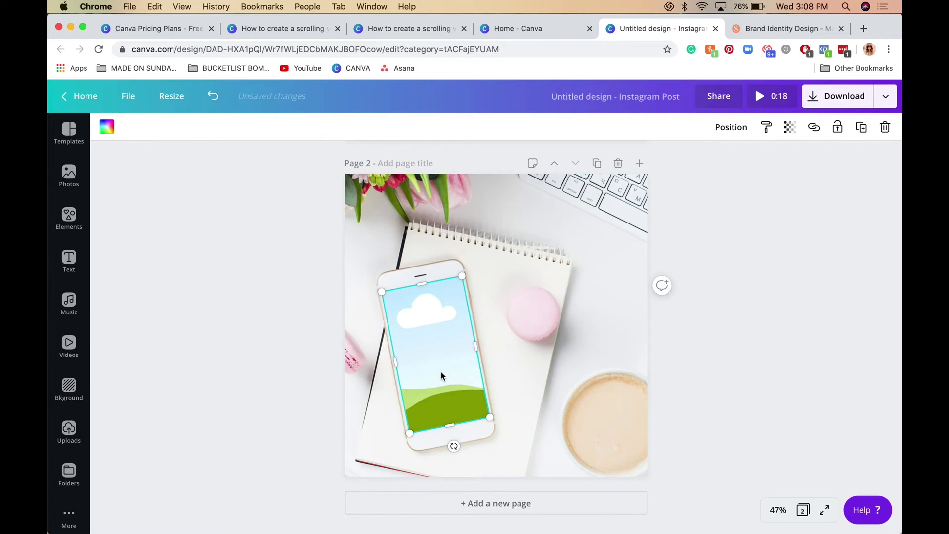
{"action": "left_click", "coordinate": [557, 400]}
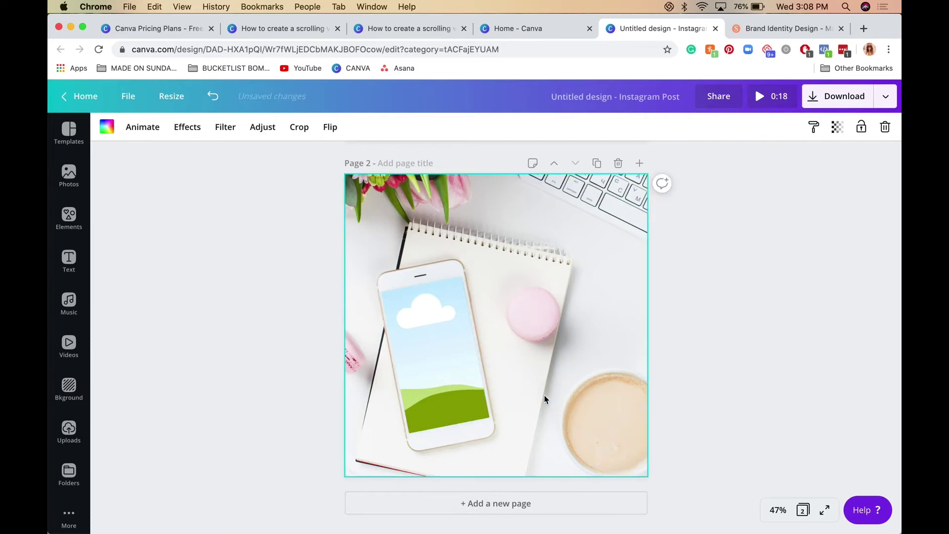
{"action": "left_click", "coordinate": [451, 391]}
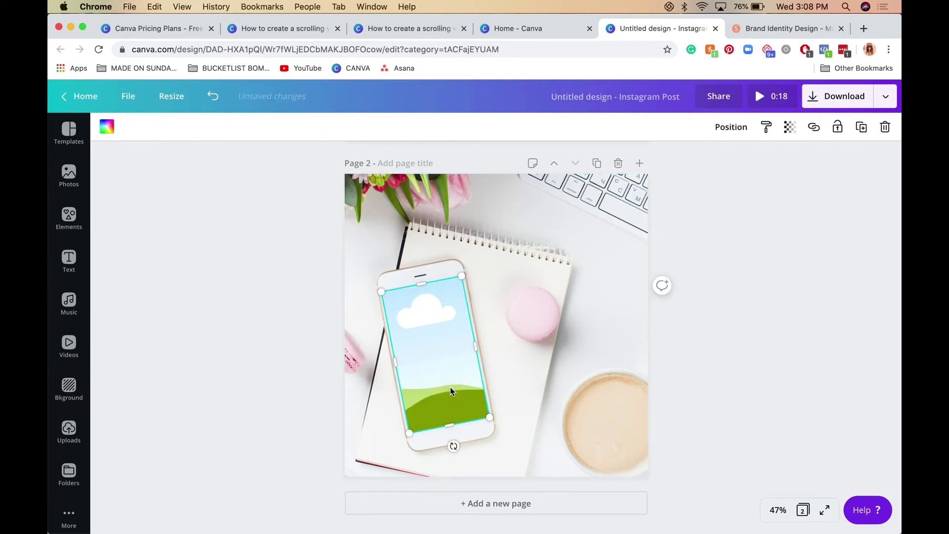
{"action": "left_click", "coordinate": [545, 393]}
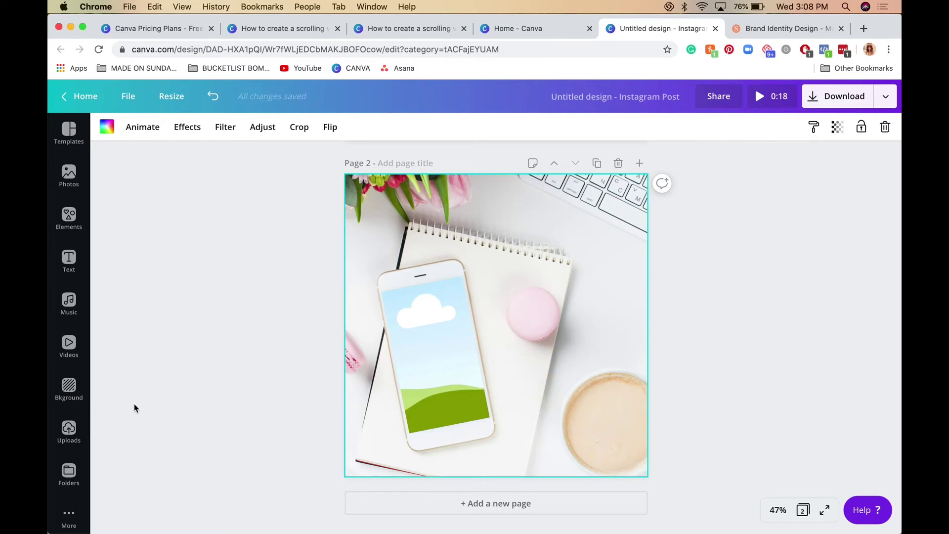
Fill the phone-screen grid on page 2 with the 0:12 mobile website recording from the uploaded videos
{"action": "left_click", "coordinate": [70, 433]}
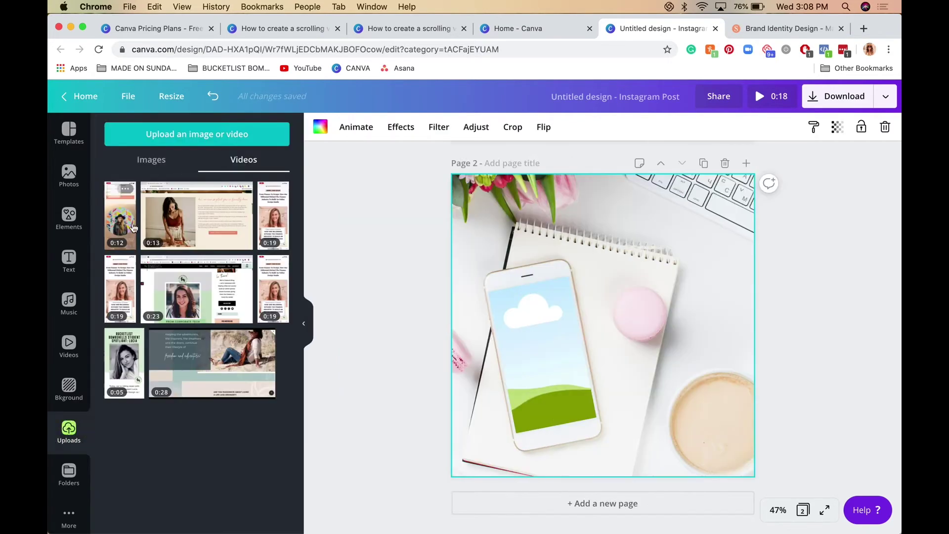
{"action": "left_click_drag", "start_coordinate": [121, 225], "coordinate": [545, 330]}
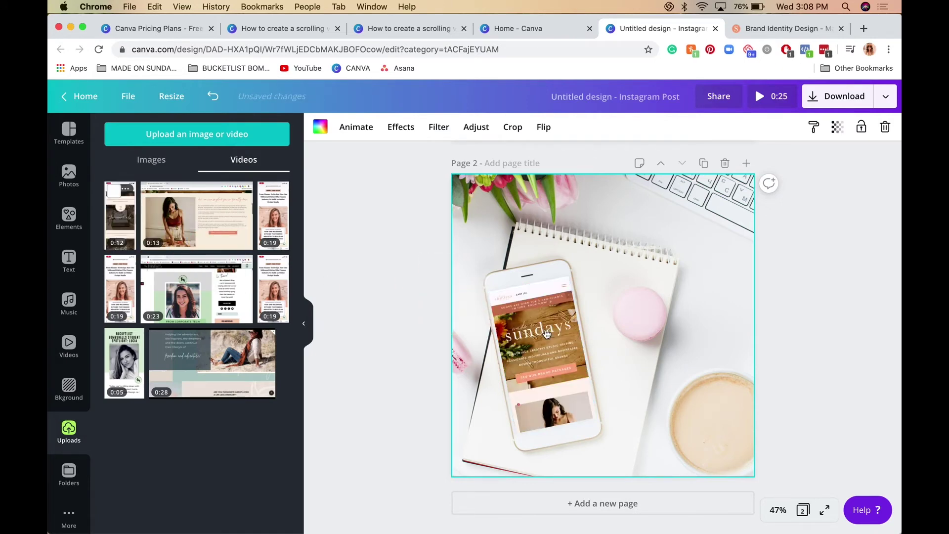
{"action": "left_click", "coordinate": [307, 323]}
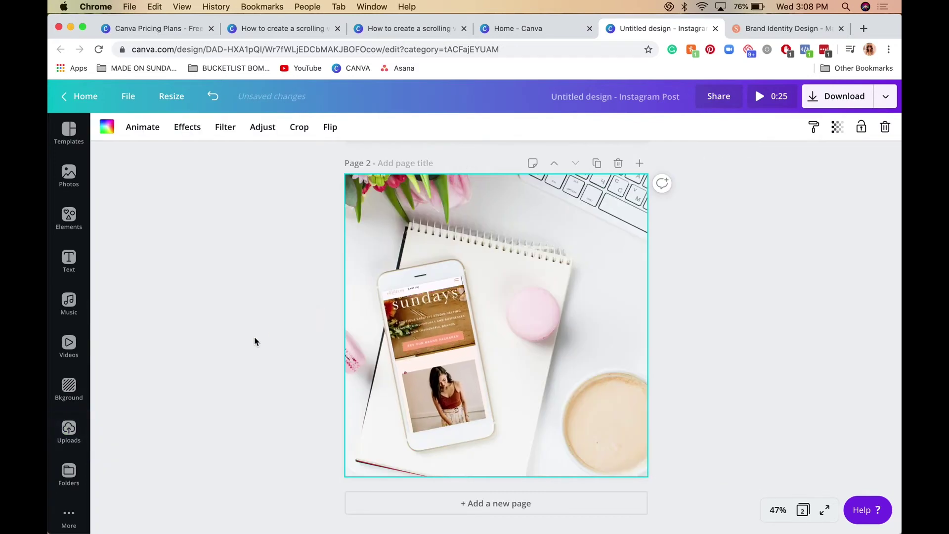
Preview the design as a video, scrub to page 2 to check the recording on the phone screen, and close the preview
{"action": "left_click", "coordinate": [433, 349]}
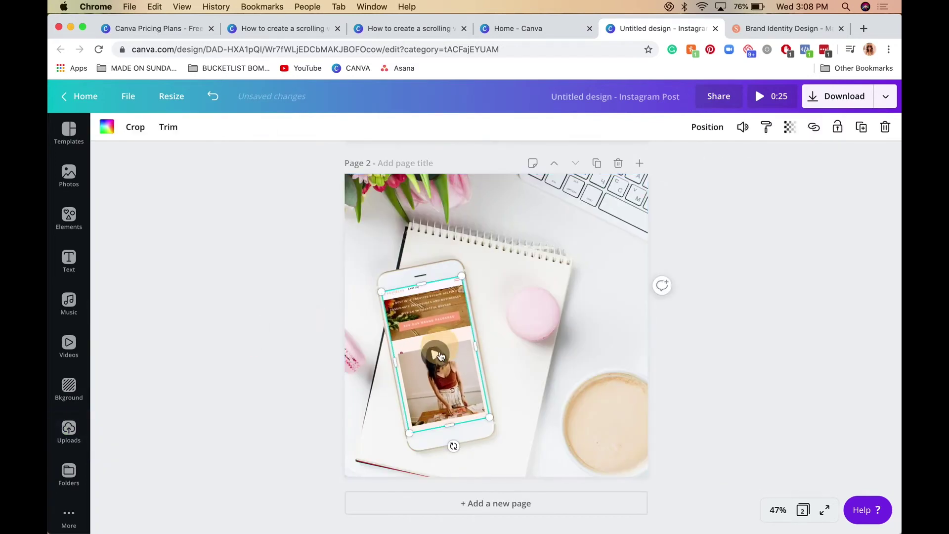
{"action": "left_click", "coordinate": [778, 97]}
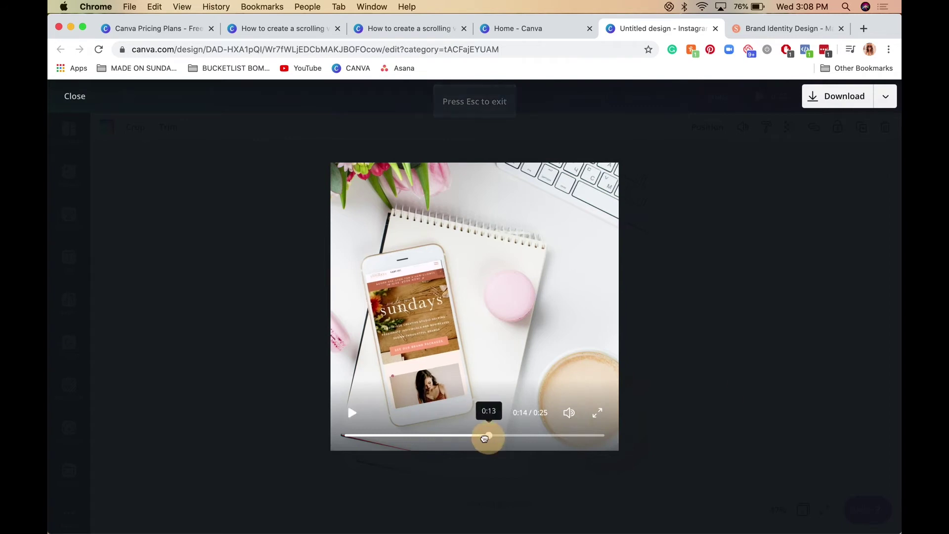
{"action": "left_click", "coordinate": [346, 437]}
{"action": "left_click_drag", "start_coordinate": [346, 436], "coordinate": [478, 438]}
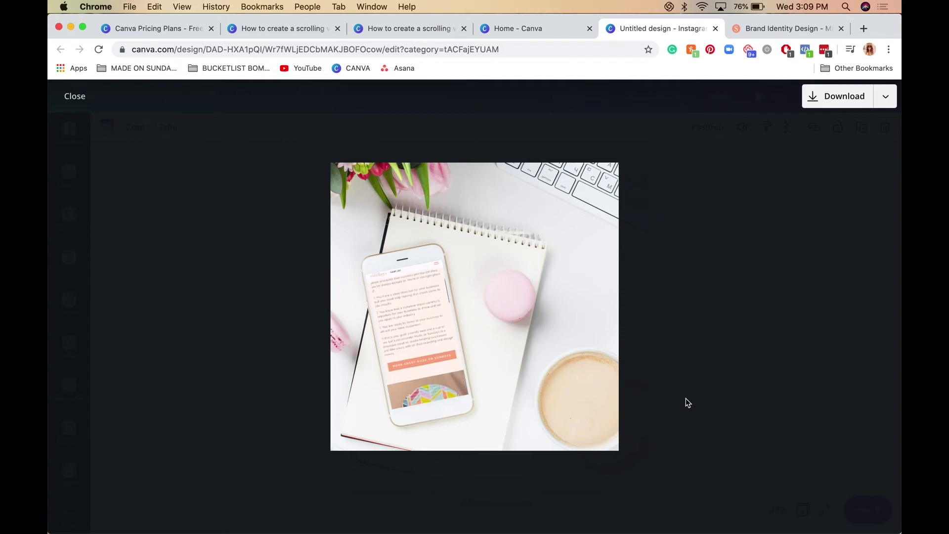
{"action": "left_click", "coordinate": [769, 316]}
Add page 3 without the phone photo and set its background to yellow #ffca72 from the MADE ON SUNDAYS palette
{"action": "left_click", "coordinate": [503, 517]}
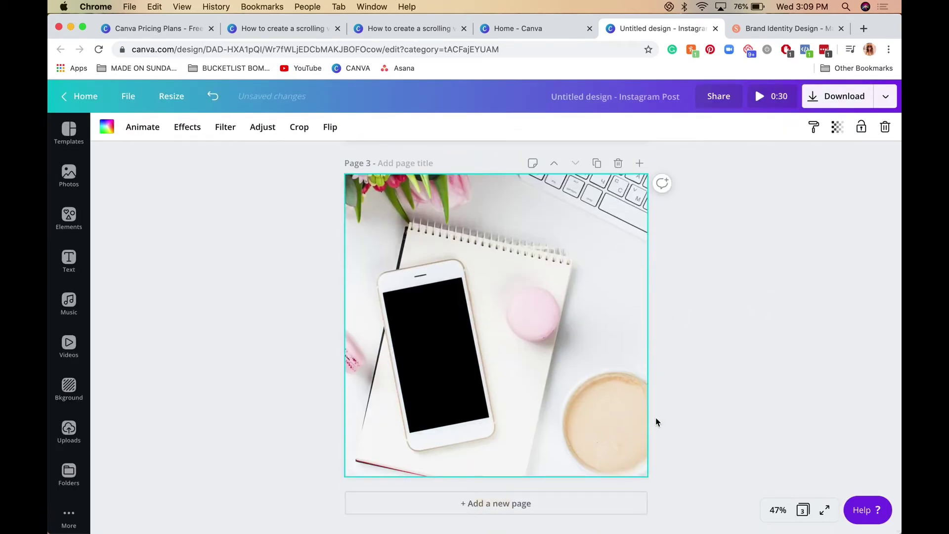
{"action": "key", "text": "Delete"}
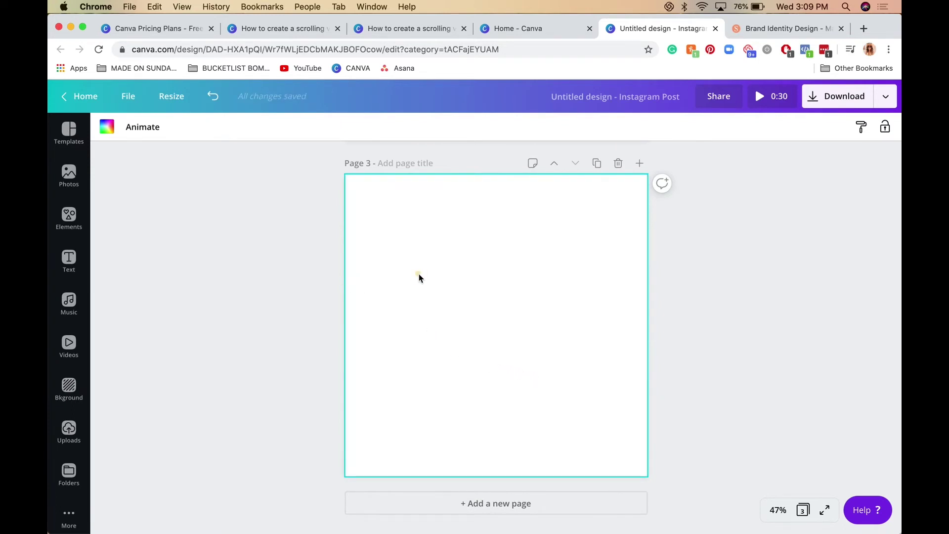
{"action": "left_click", "coordinate": [107, 127]}
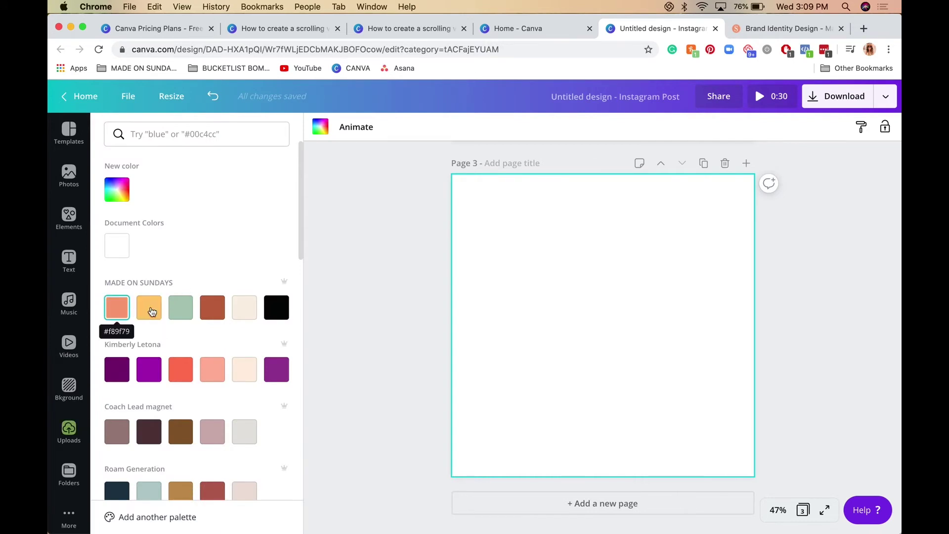
{"action": "left_click", "coordinate": [119, 316]}
{"action": "left_click", "coordinate": [155, 316]}
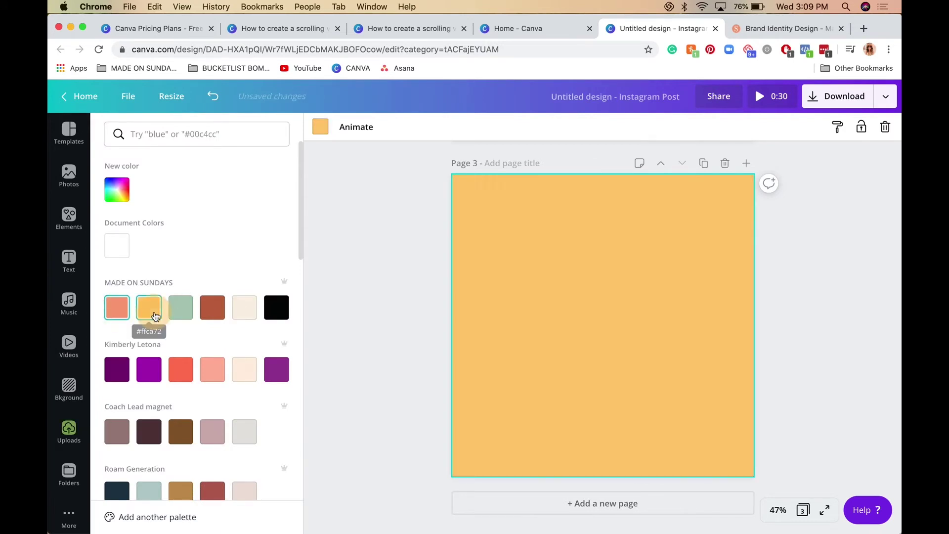
{"action": "left_click", "coordinate": [372, 268]}
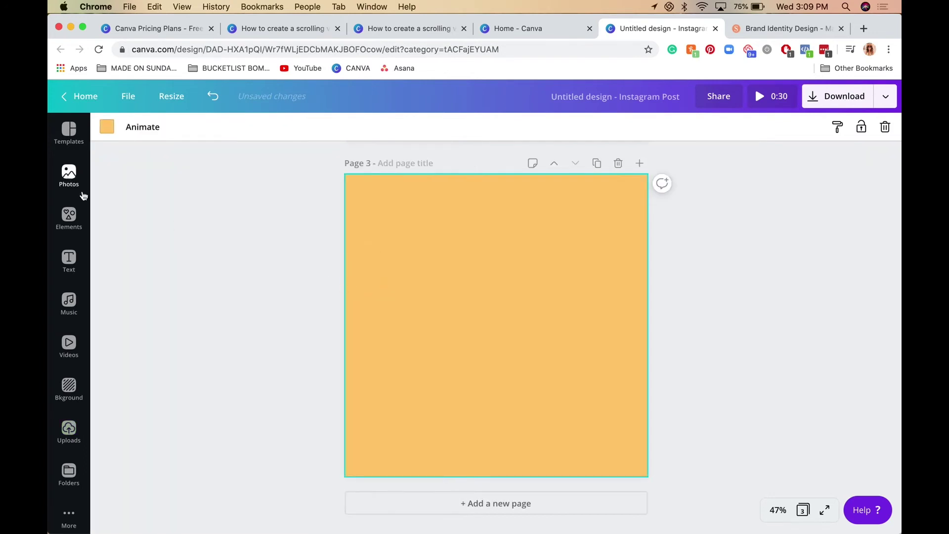
Search the elements for "laptop" and add the black laptop mockup frame with a light grey base to page 3
{"action": "left_click", "coordinate": [68, 216]}
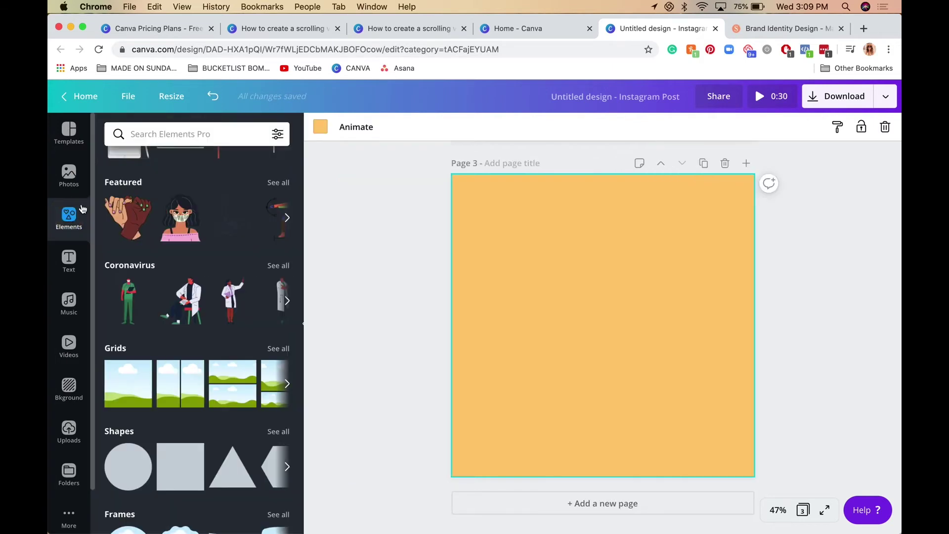
{"action": "left_click", "coordinate": [201, 134]}
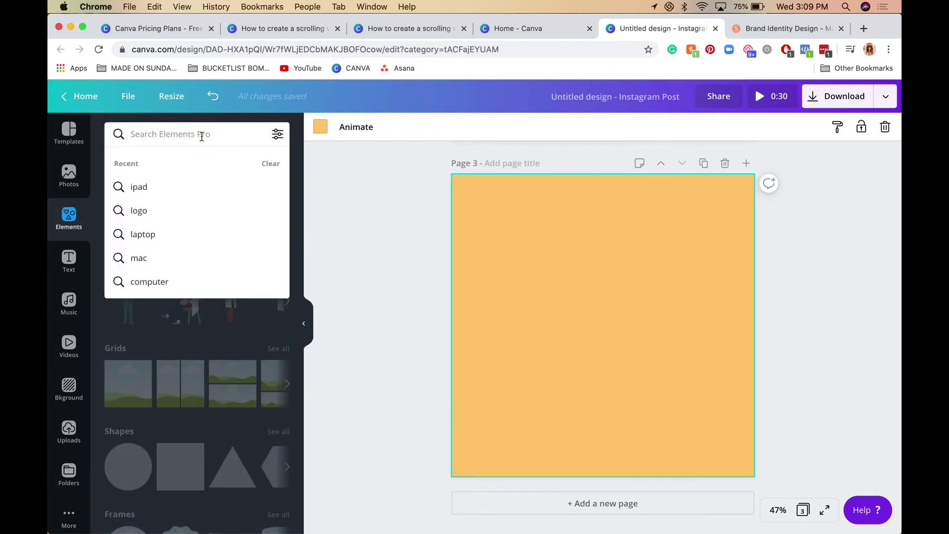
{"action": "type", "text": "laptop"}
{"action": "key", "text": "Return"}
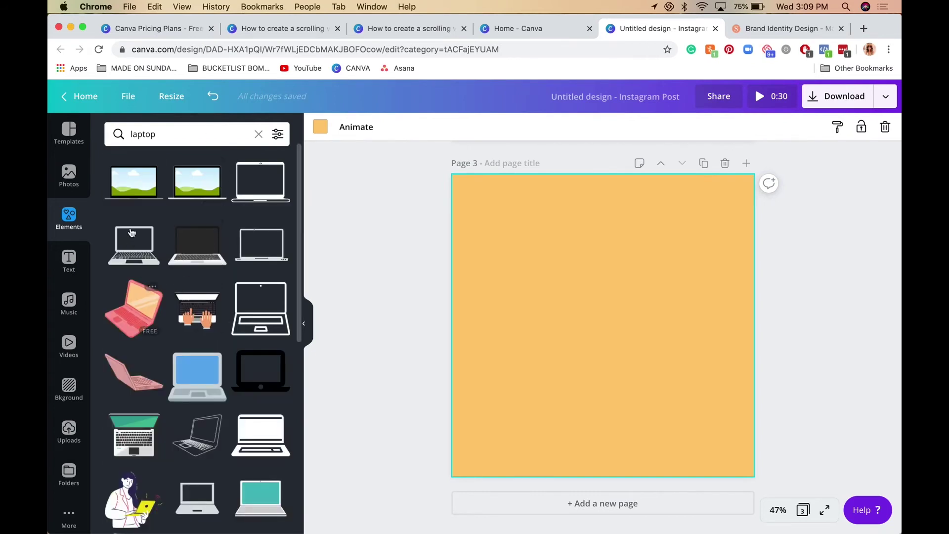
{"action": "left_click", "coordinate": [198, 185]}
{"action": "left_click", "coordinate": [307, 323]}
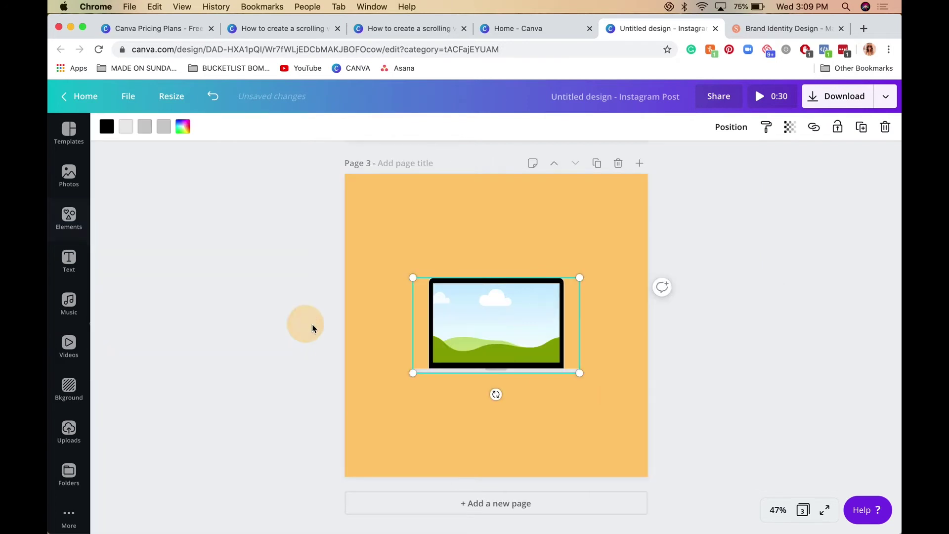
Enlarge the laptop mockup to most of page 3's width and centre it on the page
{"action": "left_click_drag", "start_coordinate": [485, 337], "coordinate": [447, 307]}
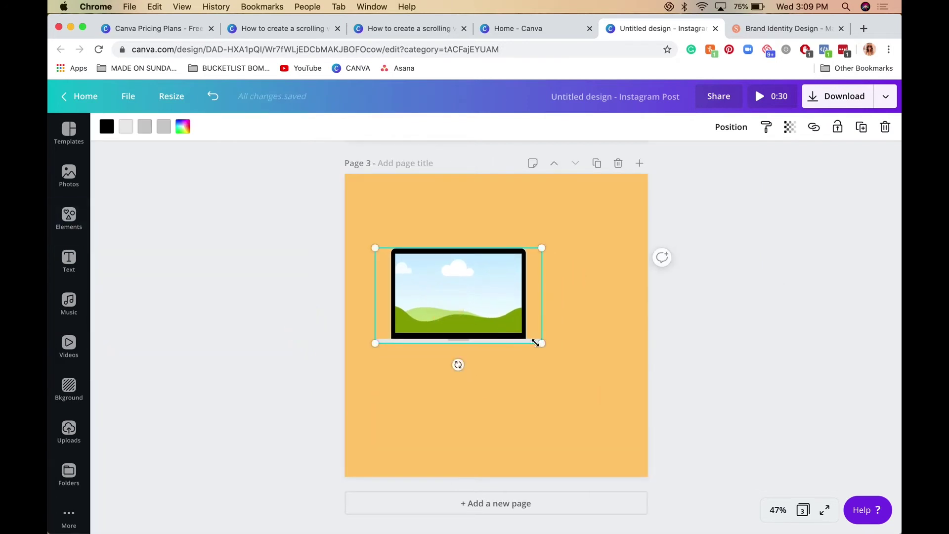
{"action": "left_click_drag", "start_coordinate": [546, 349], "coordinate": [678, 462]}
{"action": "left_click_drag", "start_coordinate": [574, 381], "coordinate": [548, 376]}
{"action": "left_click_drag", "start_coordinate": [641, 415], "coordinate": [591, 396]}
{"action": "left_click_drag", "start_coordinate": [509, 345], "coordinate": [534, 350]}
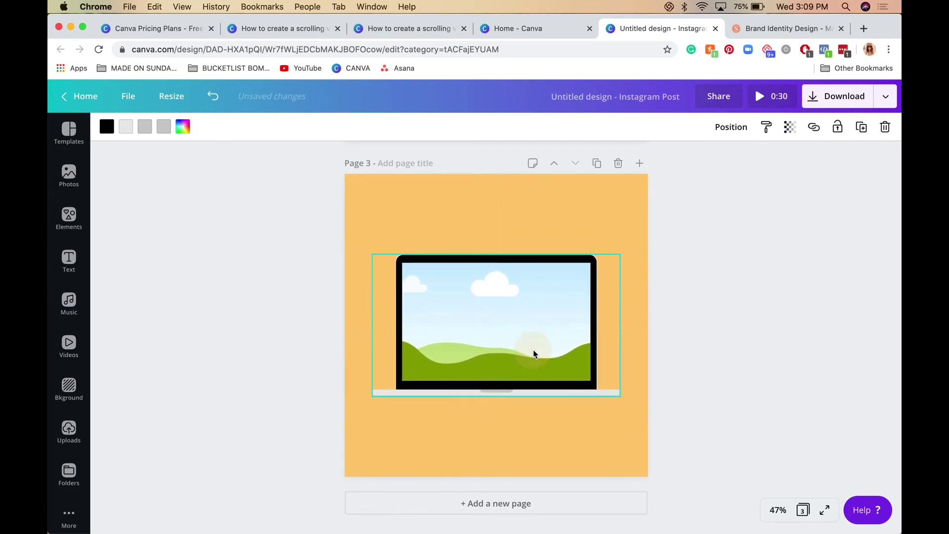
{"action": "left_click", "coordinate": [311, 393]}
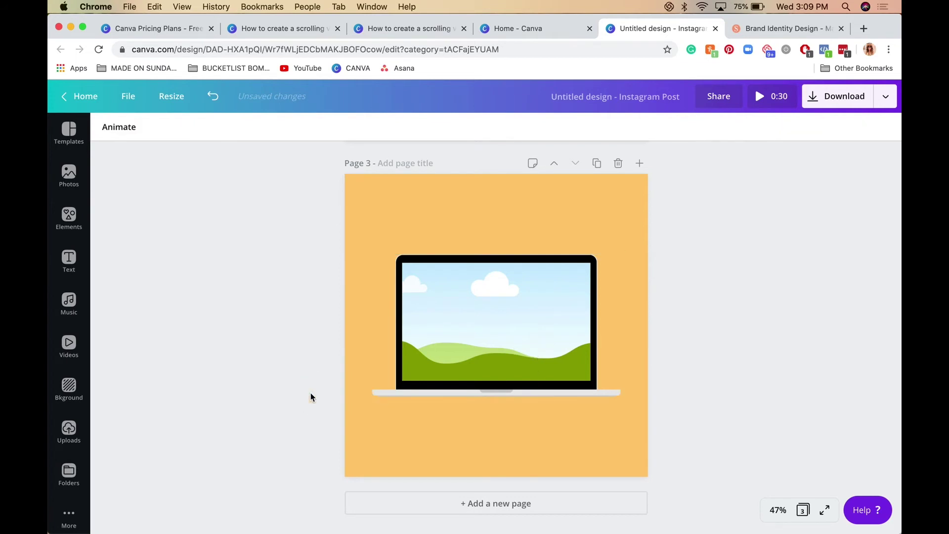
Recolour the light grey base of the laptop mockup with the tan from the first photo's colours
{"action": "left_click", "coordinate": [399, 398]}
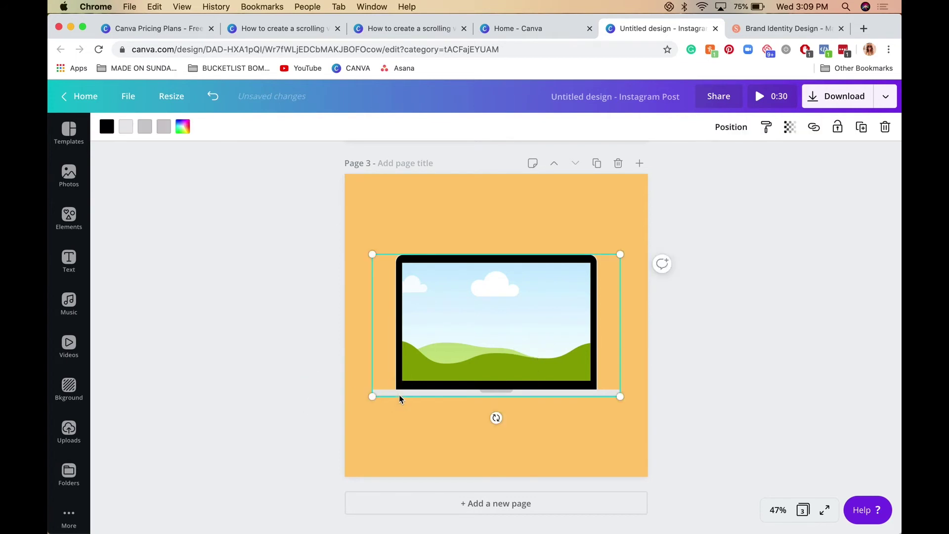
{"action": "left_click", "coordinate": [127, 129]}
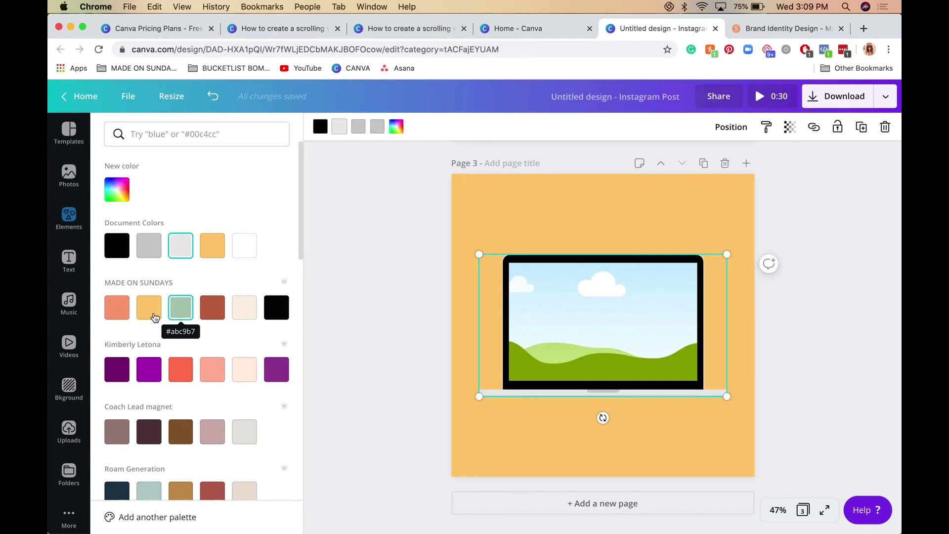
{"action": "scroll", "coordinate": [199, 320], "scroll_direction": "down", "scroll_amount": 5}
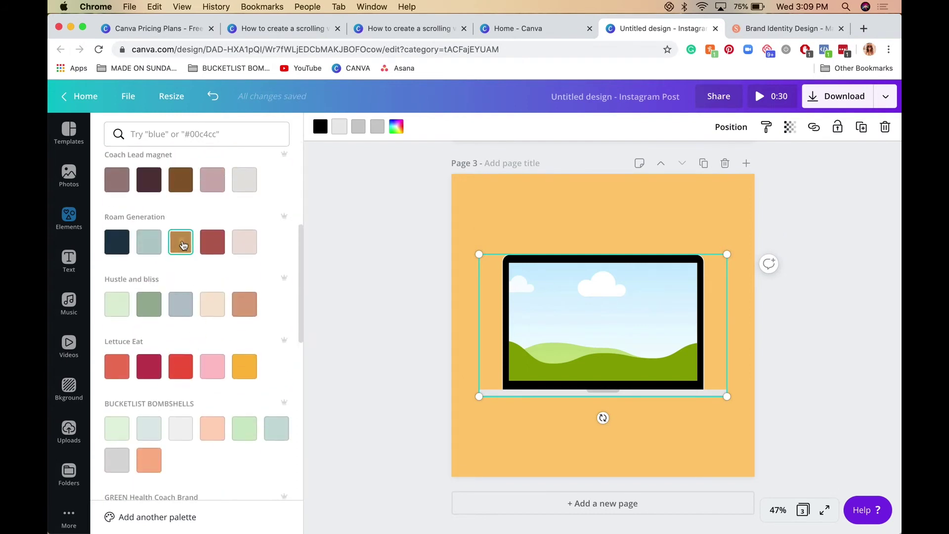
{"action": "left_click", "coordinate": [182, 244]}
{"action": "scroll", "coordinate": [233, 329], "scroll_direction": "down", "scroll_amount": 10}
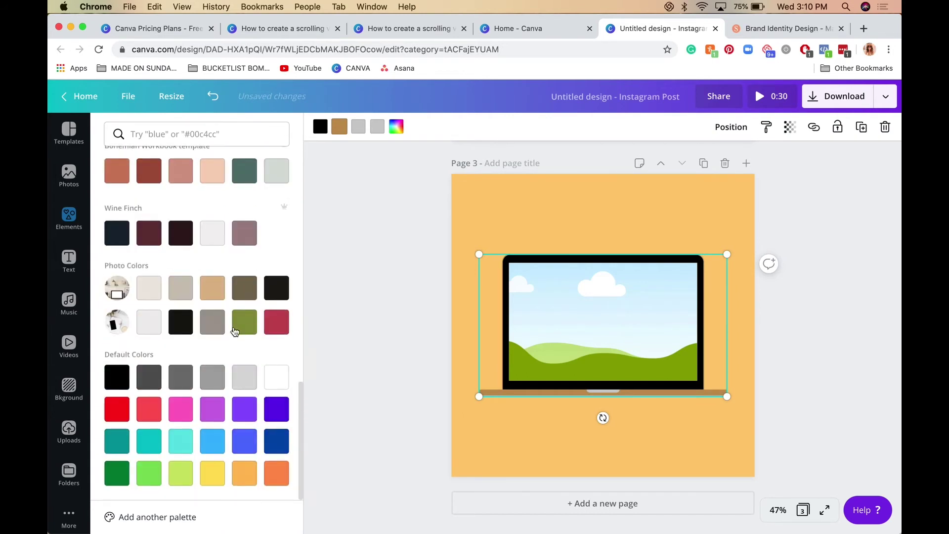
{"action": "left_click", "coordinate": [212, 292]}
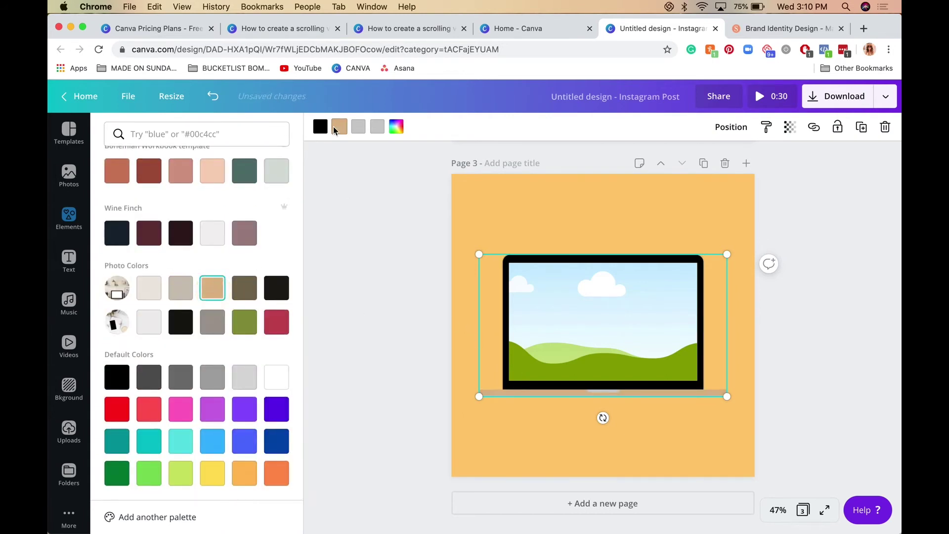
Recolour the laptop mockup's two remaining grey parts with the greyish beige and the pale cream from the first photo's colours
{"action": "left_click", "coordinate": [358, 128]}
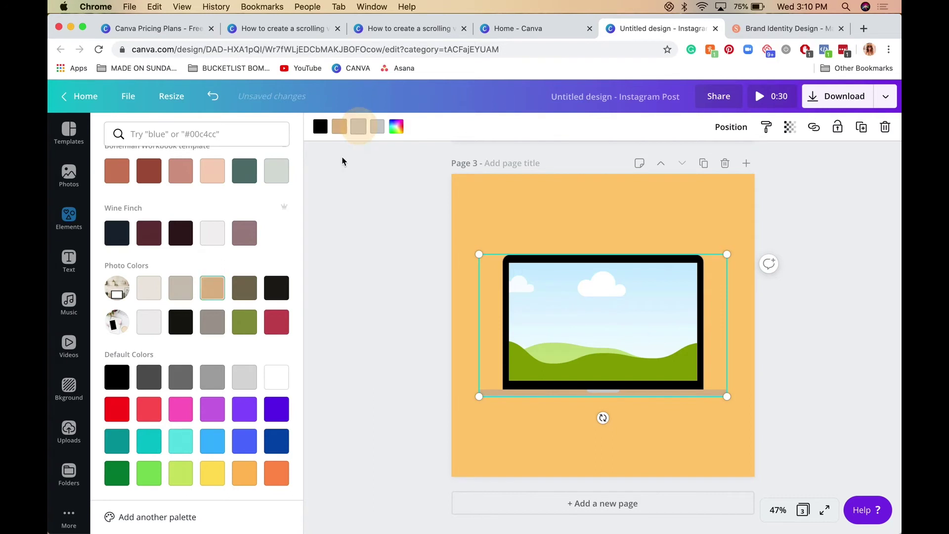
{"action": "left_click", "coordinate": [212, 293]}
{"action": "left_click", "coordinate": [185, 294]}
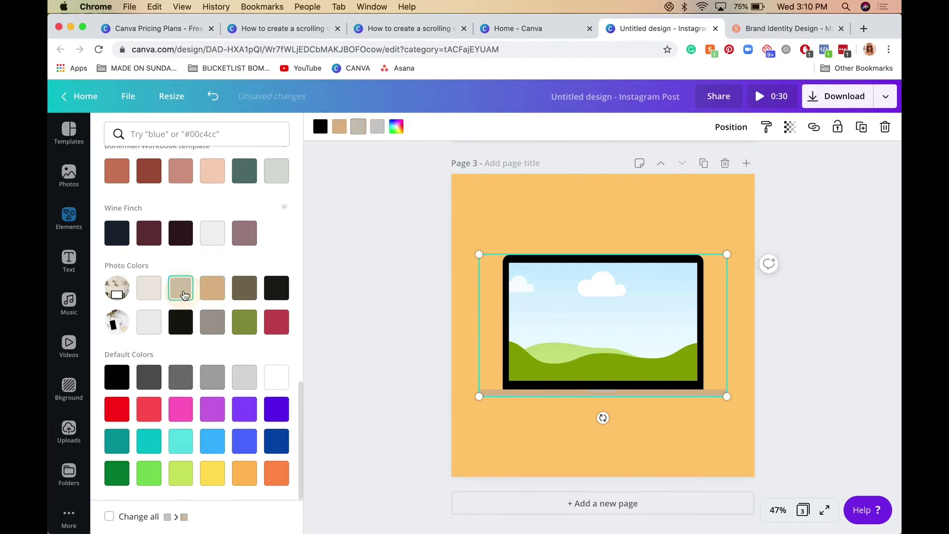
{"action": "left_click", "coordinate": [153, 293]}
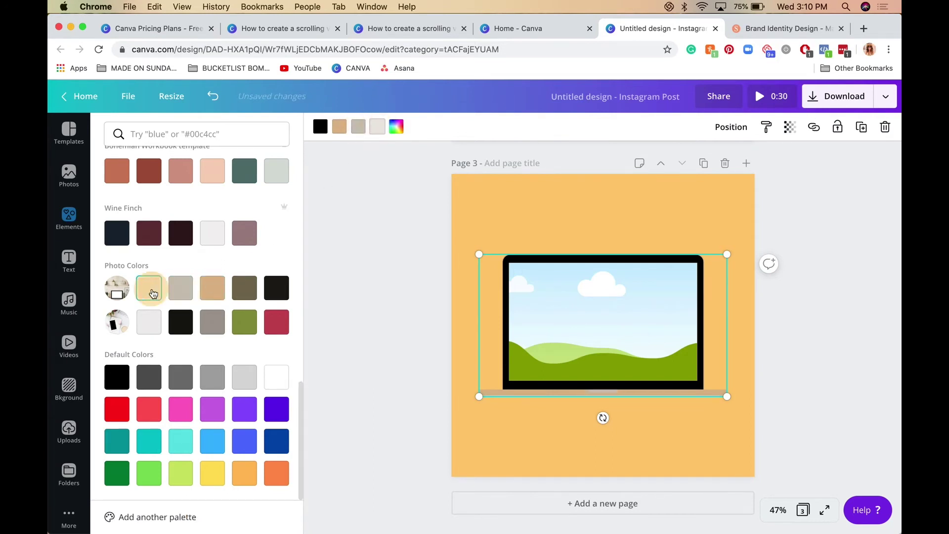
{"action": "left_click", "coordinate": [325, 298]}
{"action": "left_click", "coordinate": [238, 318]}
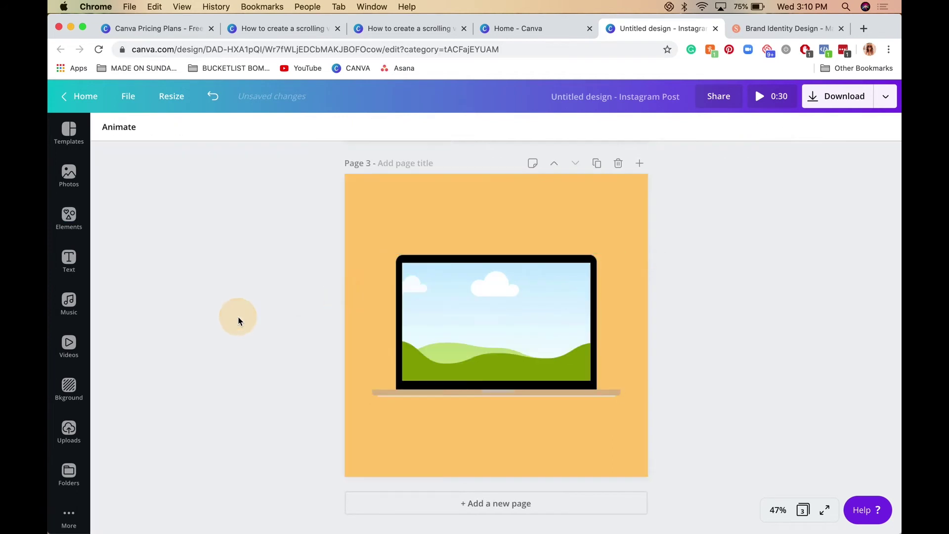
Give the notch in the middle of the laptop's base a lighter off-white colour
{"action": "left_click", "coordinate": [497, 393]}
{"action": "left_click", "coordinate": [145, 128]}
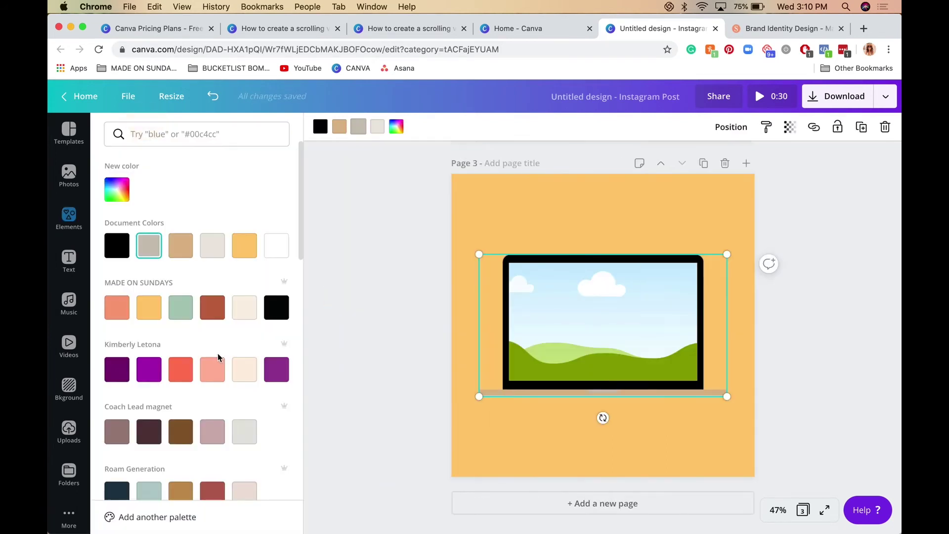
{"action": "left_click", "coordinate": [388, 346]}
{"action": "left_click", "coordinate": [222, 351]}
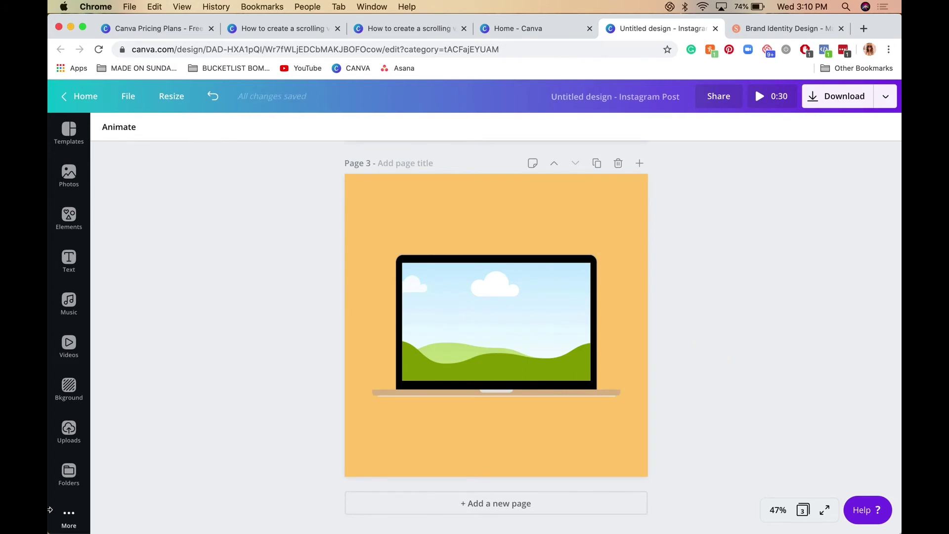
Fill the laptop screen on page 3 with the 0:13 desktop website recording from the uploaded videos
{"action": "left_click", "coordinate": [68, 429]}
{"action": "left_click_drag", "start_coordinate": [197, 216], "coordinate": [583, 332]}
{"action": "left_click", "coordinate": [306, 323]}
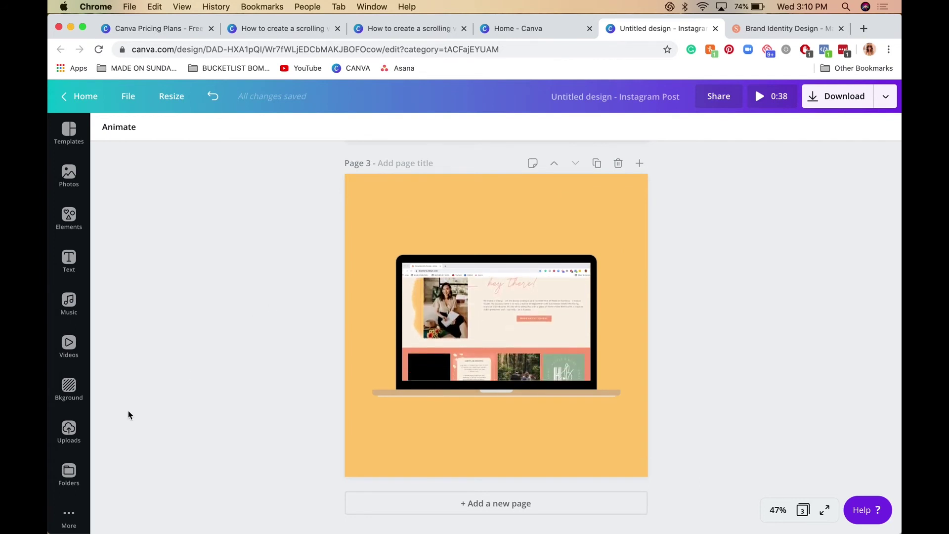
Add the cream brush dabs graphic from the Made on Sundays folder's photos to page 3
{"action": "left_click", "coordinate": [69, 472]}
{"action": "scroll", "coordinate": [176, 346], "scroll_direction": "down", "scroll_amount": 2}
{"action": "scroll", "coordinate": [176, 387], "scroll_direction": "down", "scroll_amount": 3}
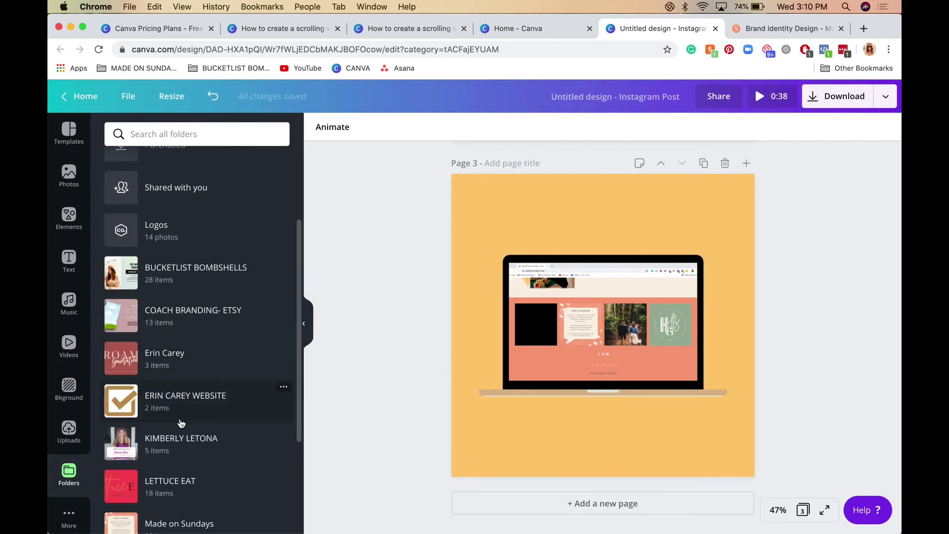
{"action": "scroll", "coordinate": [181, 423], "scroll_direction": "down", "scroll_amount": 4}
{"action": "left_click", "coordinate": [197, 423]}
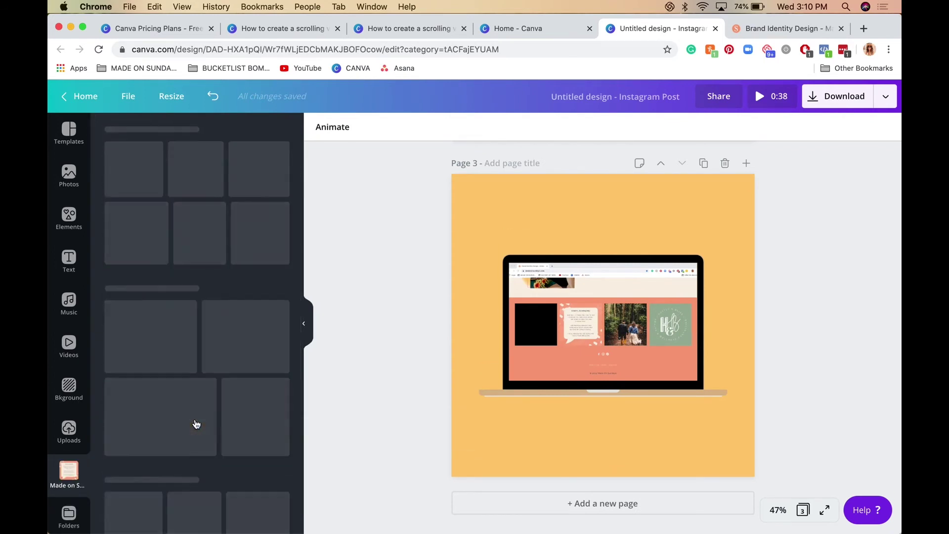
{"action": "scroll", "coordinate": [196, 423], "scroll_direction": "down", "scroll_amount": 5}
{"action": "scroll", "coordinate": [196, 424], "scroll_direction": "up", "scroll_amount": 5}
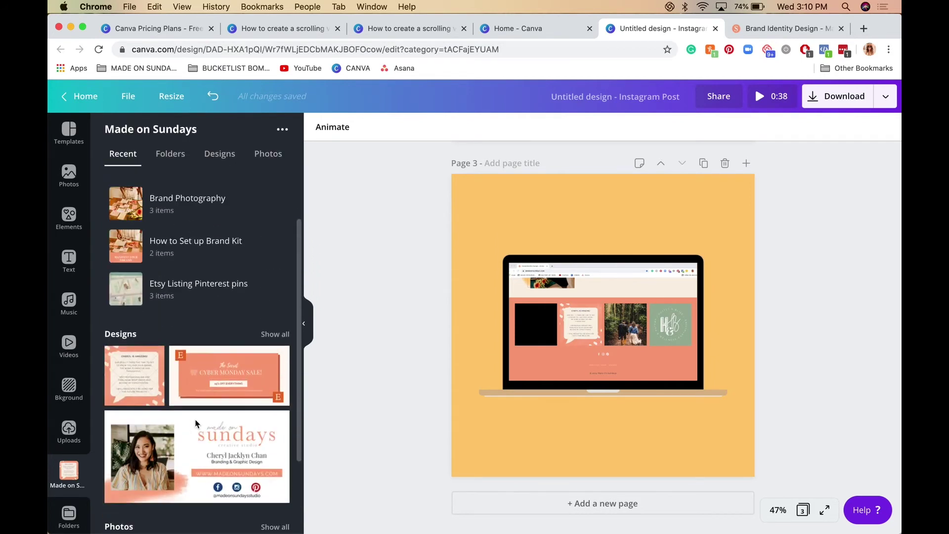
{"action": "left_click", "coordinate": [268, 154]}
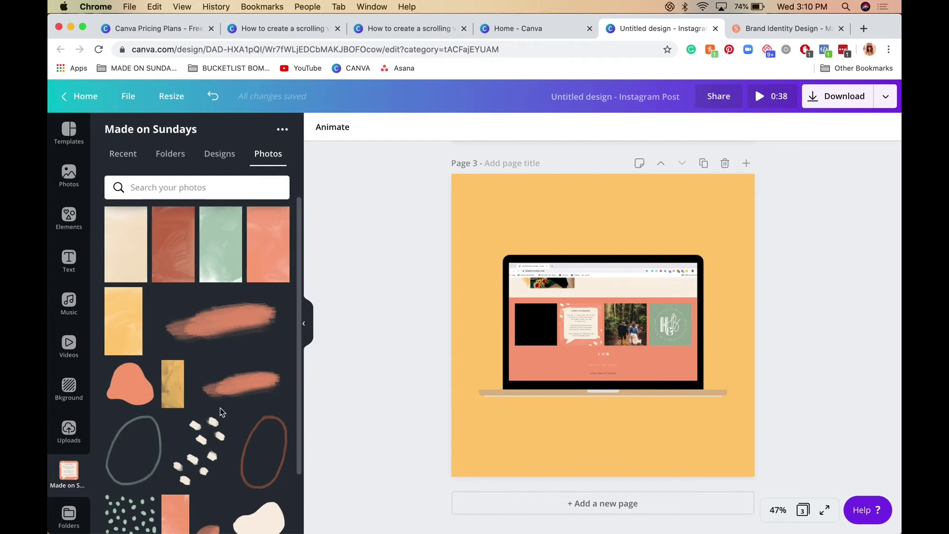
{"action": "scroll", "coordinate": [220, 408], "scroll_direction": "down", "scroll_amount": 2}
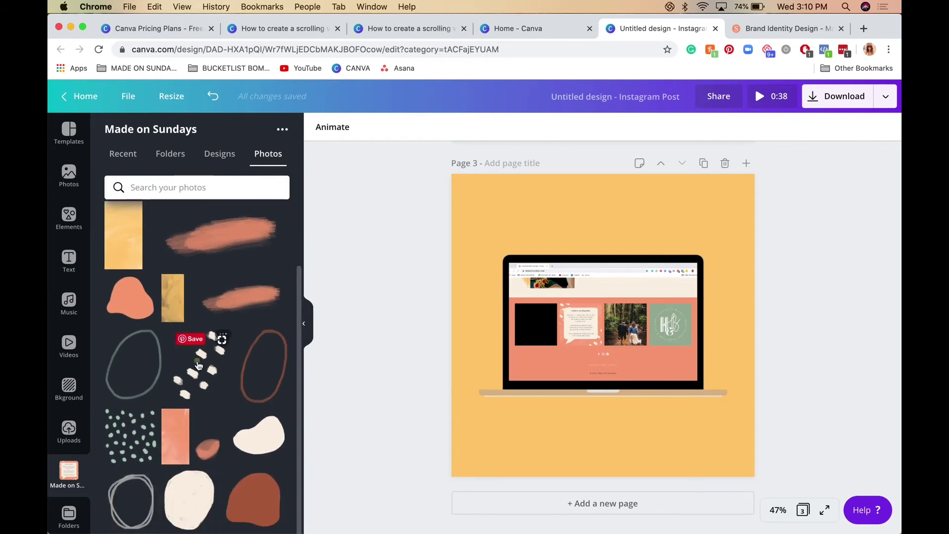
{"action": "left_click", "coordinate": [218, 346]}
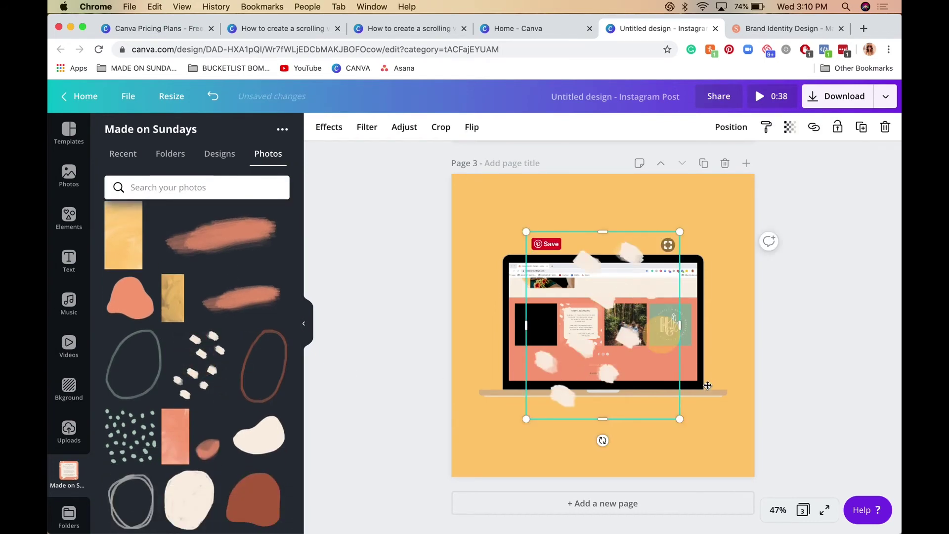
Rotate the brush dabs graphic and place it behind the laptop, running off the lower-right corner of page 3
{"action": "left_click_drag", "start_coordinate": [608, 300], "coordinate": [721, 405]}
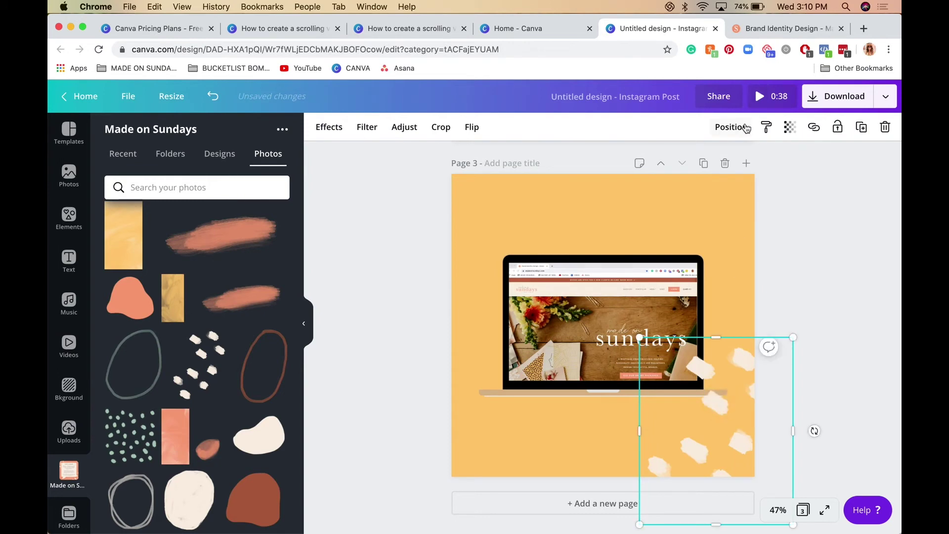
{"action": "left_click", "coordinate": [306, 329]}
{"action": "left_click_drag", "start_coordinate": [708, 432], "coordinate": [701, 463]}
{"action": "left_click", "coordinate": [732, 126]}
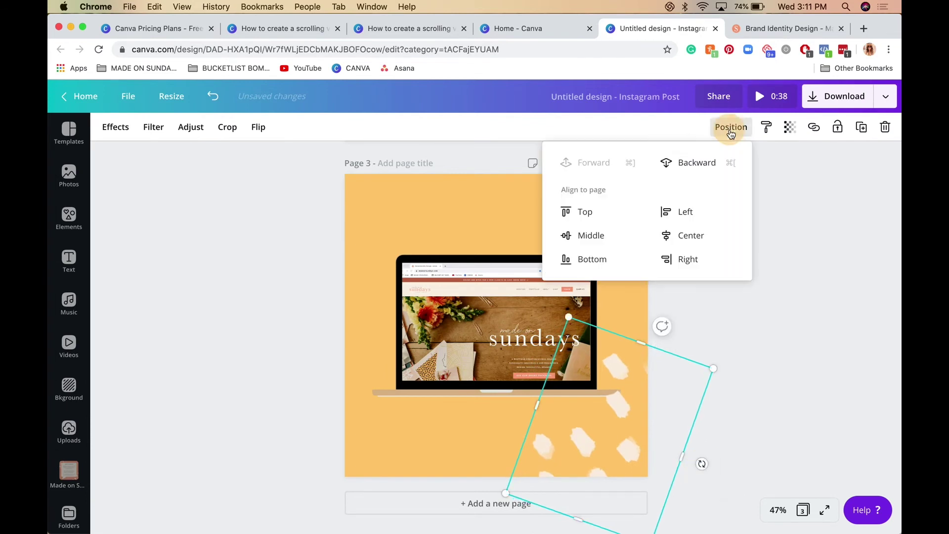
{"action": "left_click", "coordinate": [767, 439]}
{"action": "left_click_drag", "start_coordinate": [577, 446], "coordinate": [576, 425]}
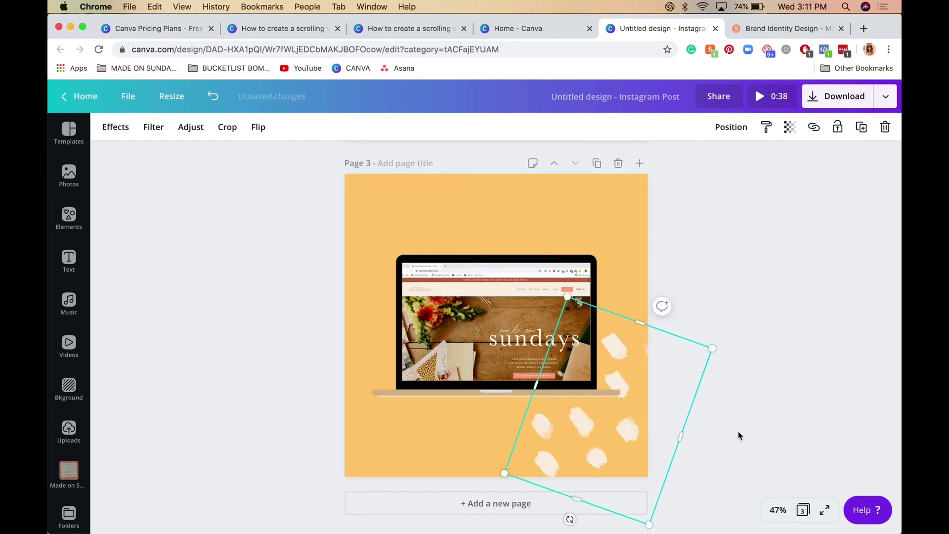
Place a rotated copy of the brush dabs in the upper-left corner of page 3 and preview the video
{"action": "left_click_drag", "start_coordinate": [577, 429], "coordinate": [379, 267]}
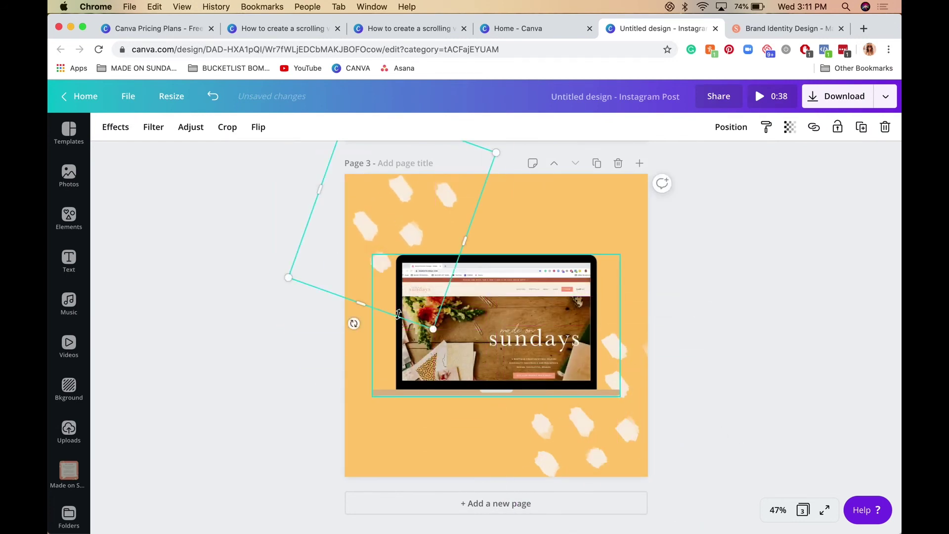
{"action": "left_click_drag", "start_coordinate": [354, 323], "coordinate": [421, 177]}
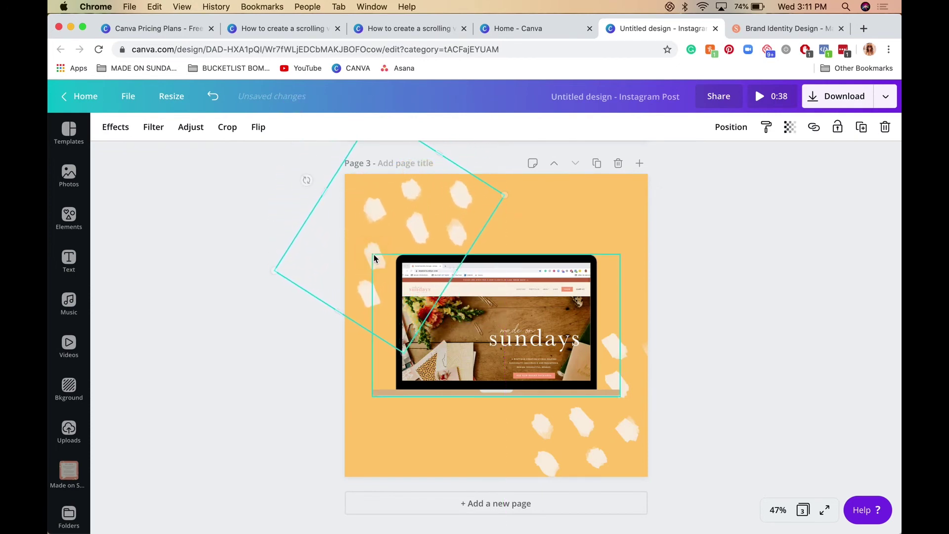
{"action": "left_click", "coordinate": [740, 328]}
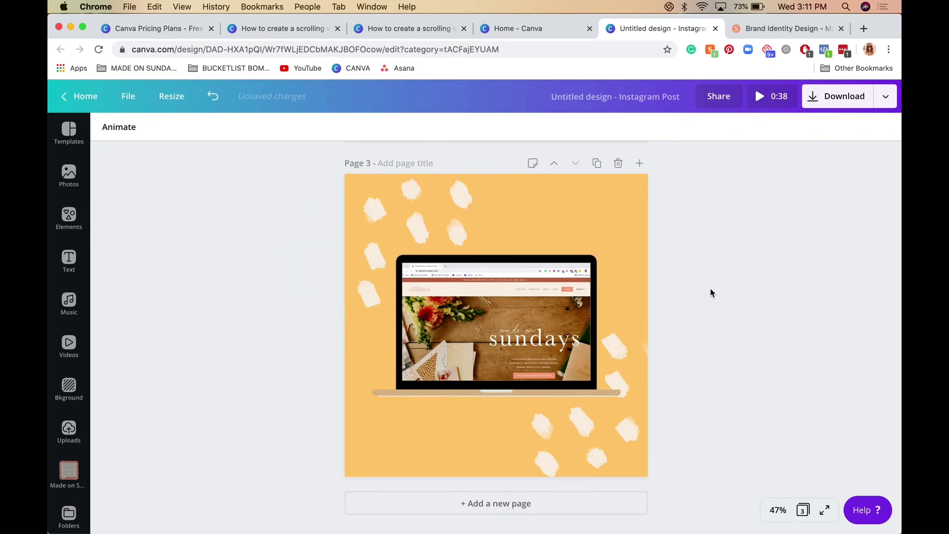
{"action": "left_click", "coordinate": [763, 101]}
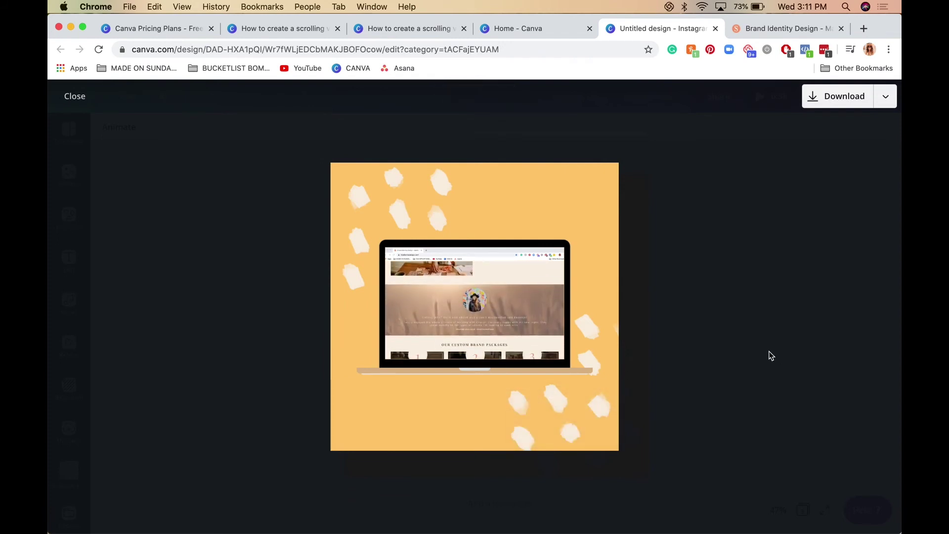
{"action": "key", "text": "Escape"}
Add page 4 below page 3 and clear its yellow-orange background
{"action": "left_click", "coordinate": [529, 507]}
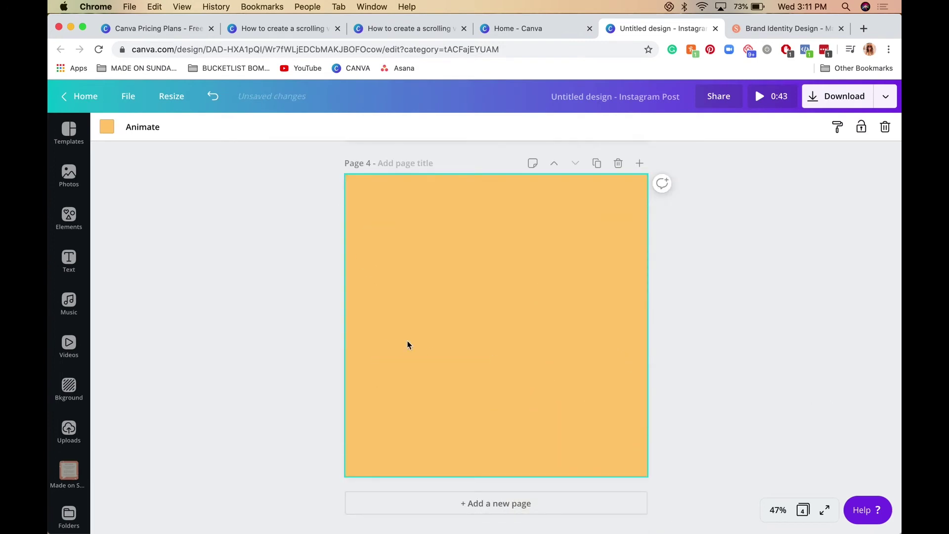
{"action": "key", "text": "Delete"}
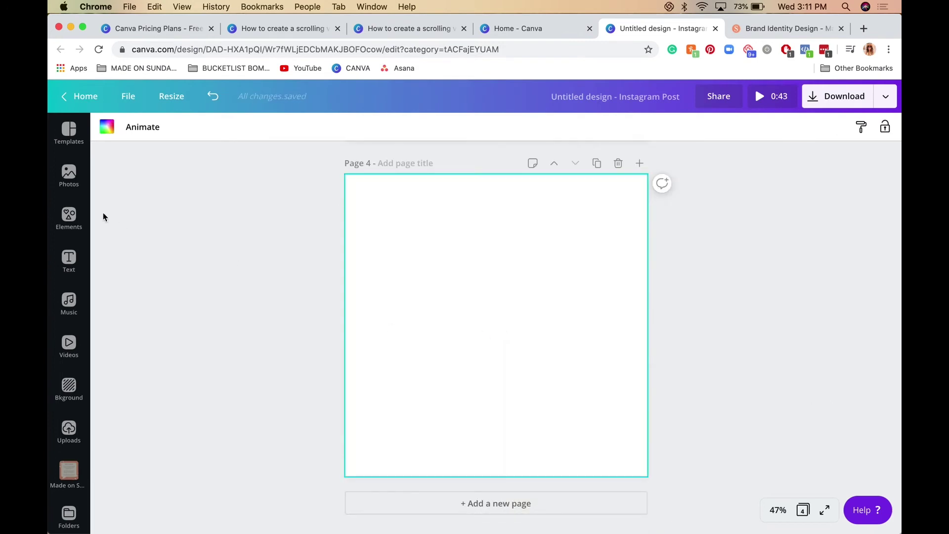
Search the photos for "desk" and add the white panelled wall with a wooden desk to page 4
{"action": "left_click", "coordinate": [70, 175]}
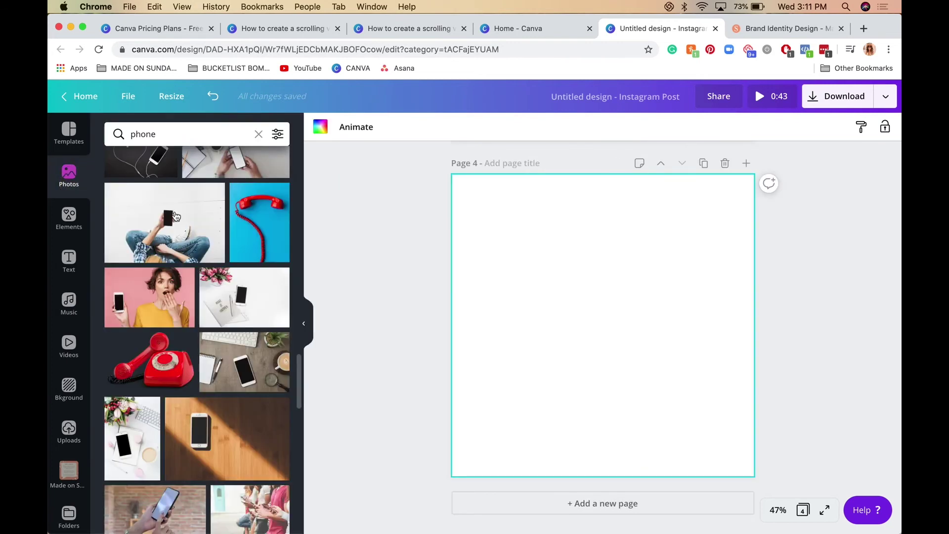
{"action": "left_click", "coordinate": [177, 132]}
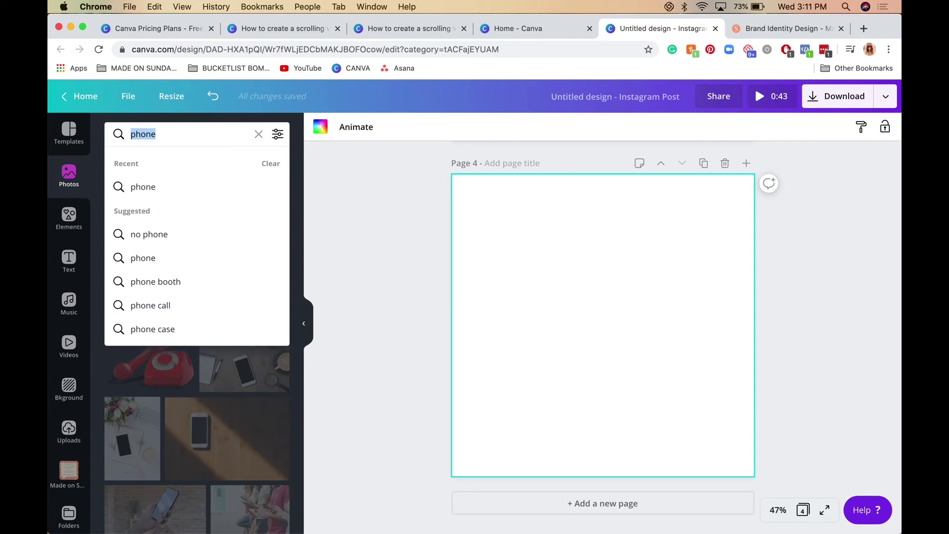
{"action": "type", "text": "back"}
{"action": "key", "text": "BackSpace"}
{"action": "key", "text": "BackSpace"}
{"action": "key", "text": "BackSpace"}
{"action": "key", "text": "BackSpace"}
{"action": "type", "text": "desk"}
{"action": "key", "text": "Return"}
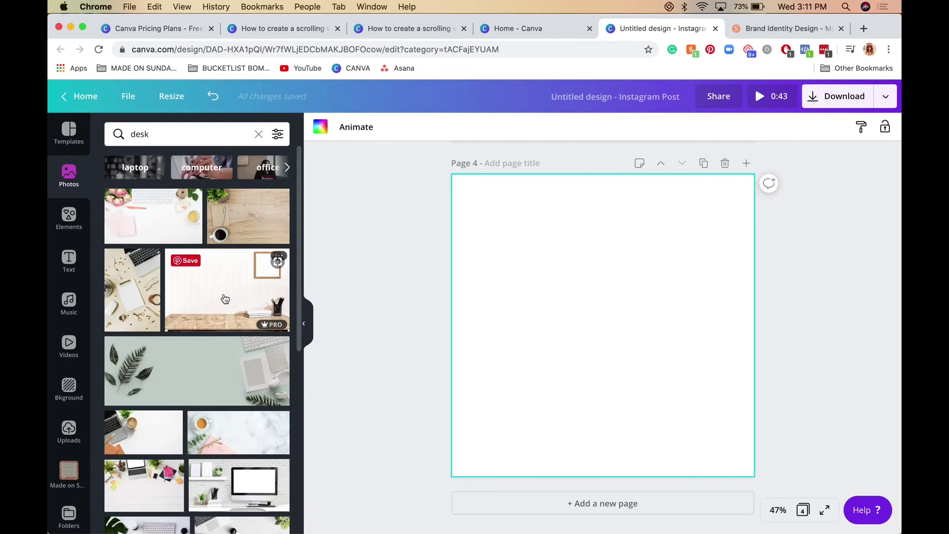
{"action": "left_click", "coordinate": [225, 298]}
Enlarge and position the desk photo so the white wall and a strip of wooden desk fill page 4
{"action": "left_click_drag", "start_coordinate": [575, 283], "coordinate": [566, 283]}
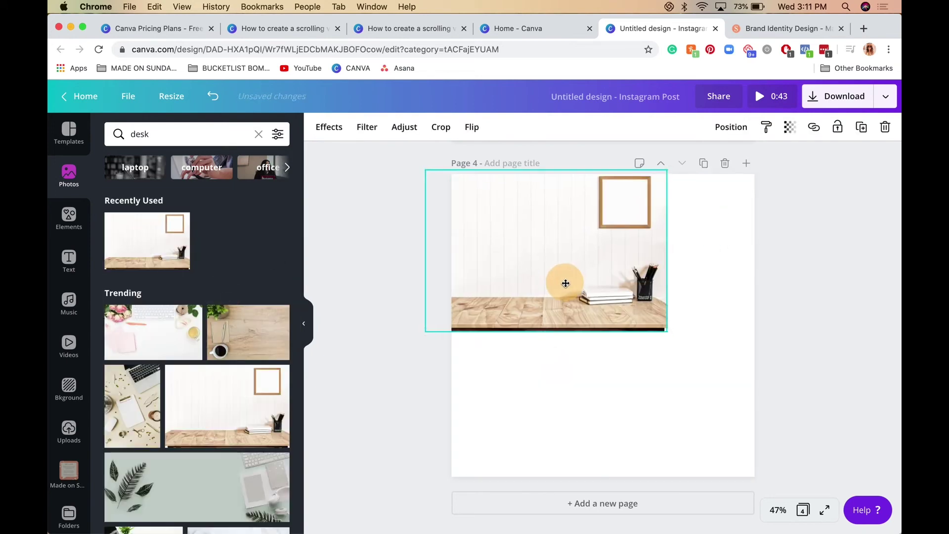
{"action": "left_click_drag", "start_coordinate": [667, 332], "coordinate": [895, 529]}
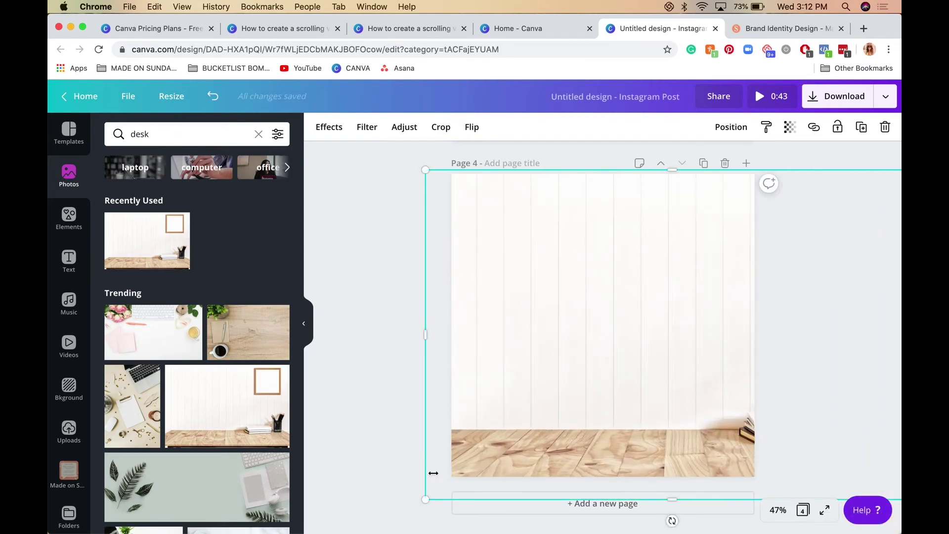
{"action": "left_click_drag", "start_coordinate": [423, 503], "coordinate": [423, 470]}
{"action": "left_click_drag", "start_coordinate": [548, 434], "coordinate": [579, 430]}
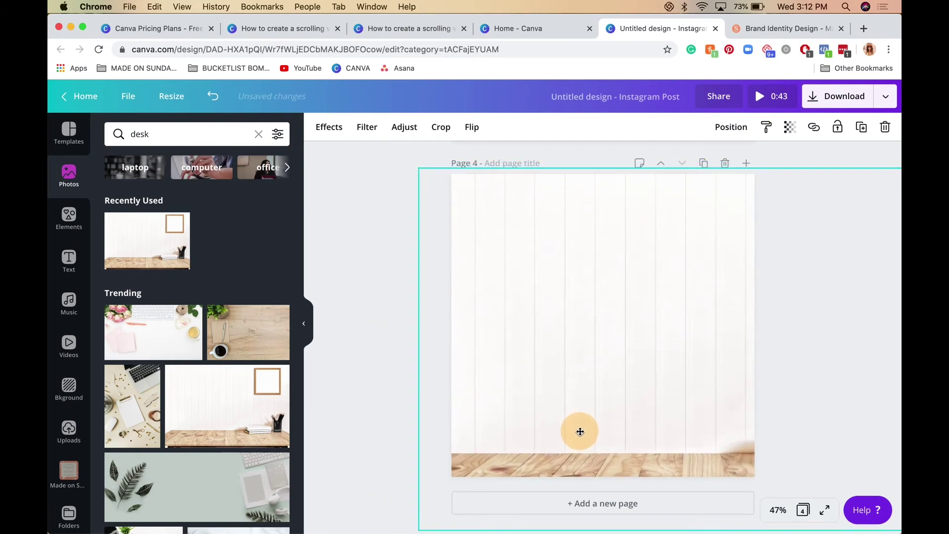
{"action": "left_click", "coordinate": [367, 396]}
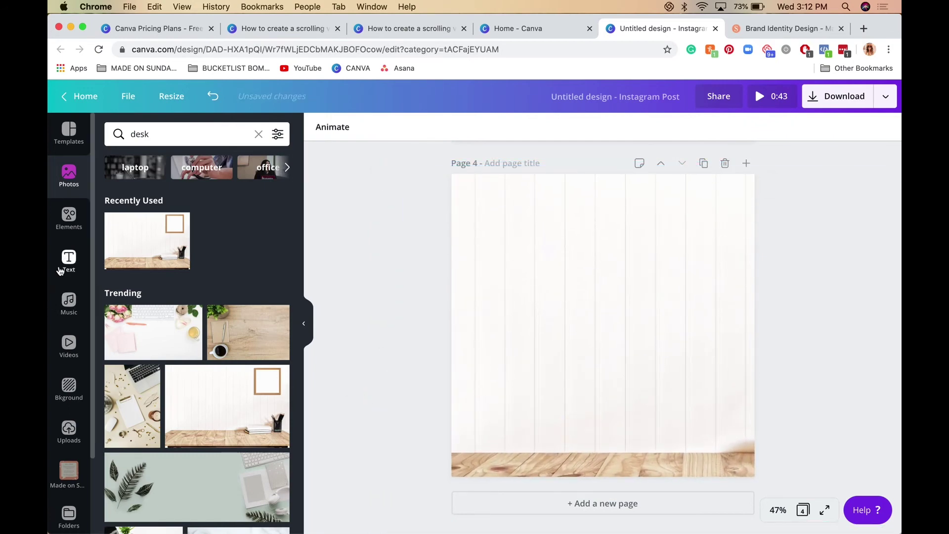
Search the elements for "ipad"
{"action": "left_click", "coordinate": [68, 217]}
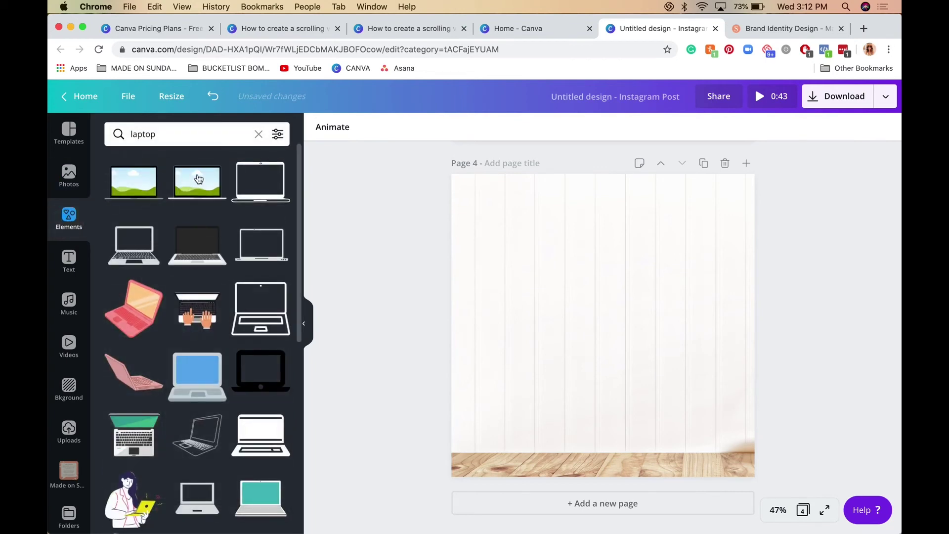
{"action": "left_click", "coordinate": [206, 138]}
{"action": "type", "text": "lapt"}
{"action": "key", "text": "BackSpace"}
{"action": "key", "text": "BackSpace"}
{"action": "key", "text": "BackSpace"}
{"action": "key", "text": "BackSpace"}
{"action": "type", "text": "ipad"}
{"action": "key", "text": "Return"}
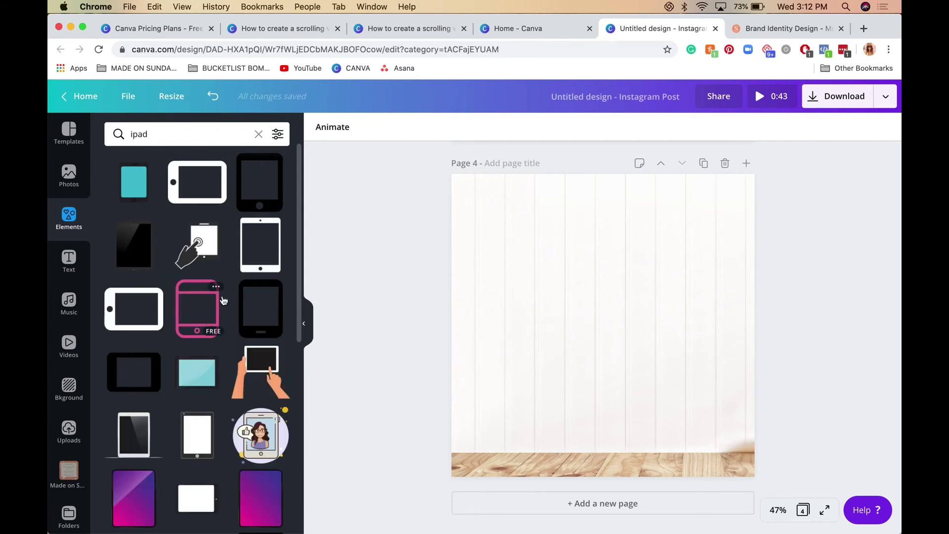
Add the white iPad with a stylus to page 4, enlarge it and stand it on the wooden desk
{"action": "scroll", "coordinate": [230, 298], "scroll_direction": "down", "scroll_amount": 5}
{"action": "scroll", "coordinate": [231, 301], "scroll_direction": "down", "scroll_amount": 6}
{"action": "scroll", "coordinate": [230, 298], "scroll_direction": "down", "scroll_amount": 2}
{"action": "left_click", "coordinate": [190, 341]}
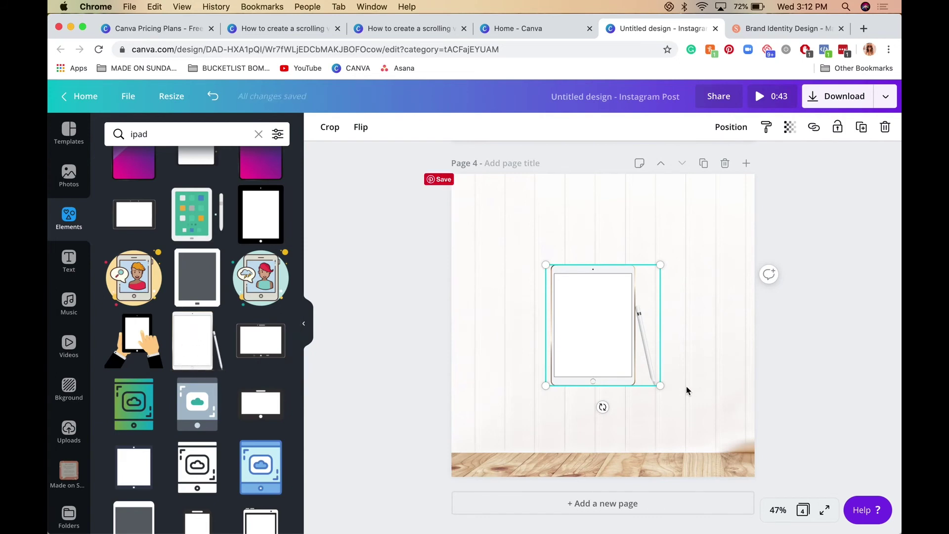
{"action": "left_click_drag", "start_coordinate": [664, 386], "coordinate": [736, 462]}
{"action": "left_click", "coordinate": [647, 423]}
{"action": "left_click_drag", "start_coordinate": [646, 423], "coordinate": [611, 408]}
Filter the iPad elements to free ones and try out the black tablet graphic on page 4
{"action": "scroll", "coordinate": [267, 147], "scroll_direction": "up", "scroll_amount": 7}
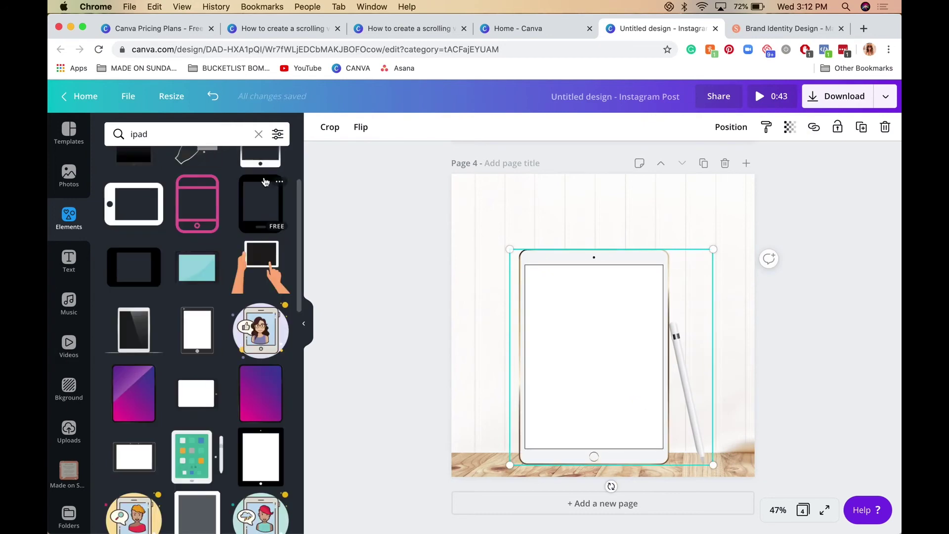
{"action": "left_click", "coordinate": [278, 134]}
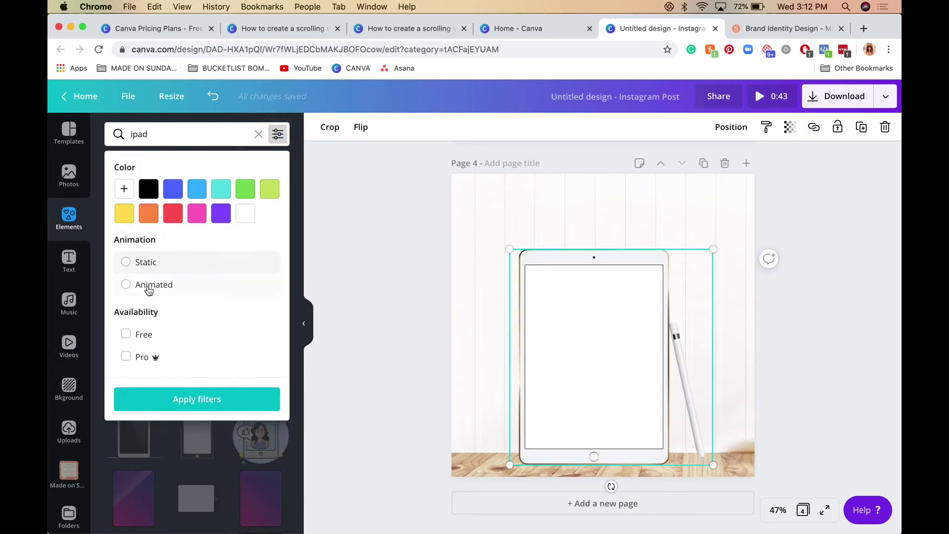
{"action": "left_click", "coordinate": [143, 338]}
{"action": "left_click", "coordinate": [205, 399]}
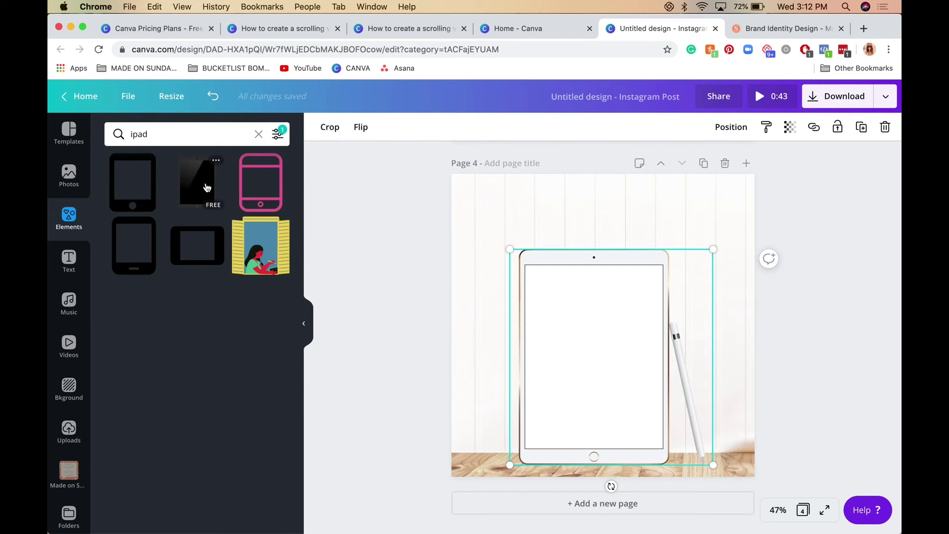
{"action": "left_click", "coordinate": [197, 182]}
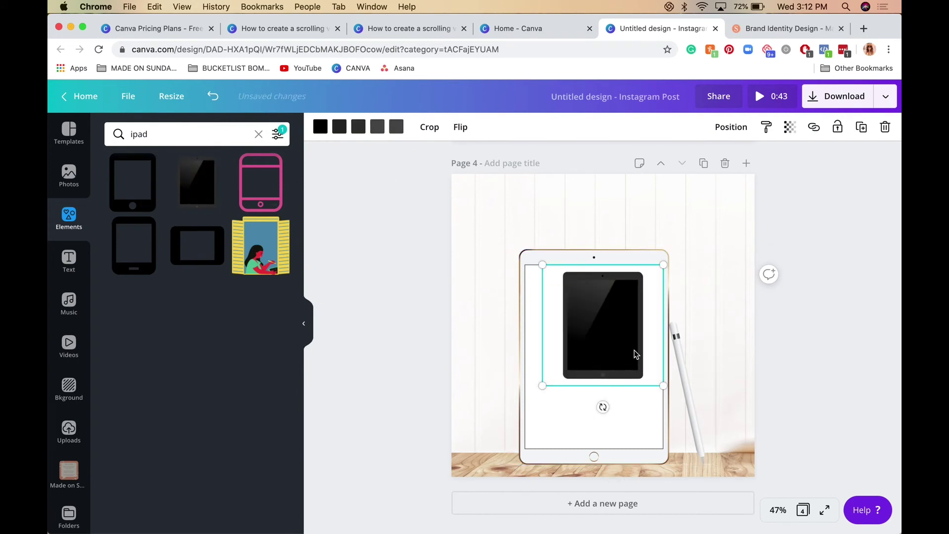
{"action": "left_click", "coordinate": [616, 338]}
{"action": "key", "text": "Delete"}
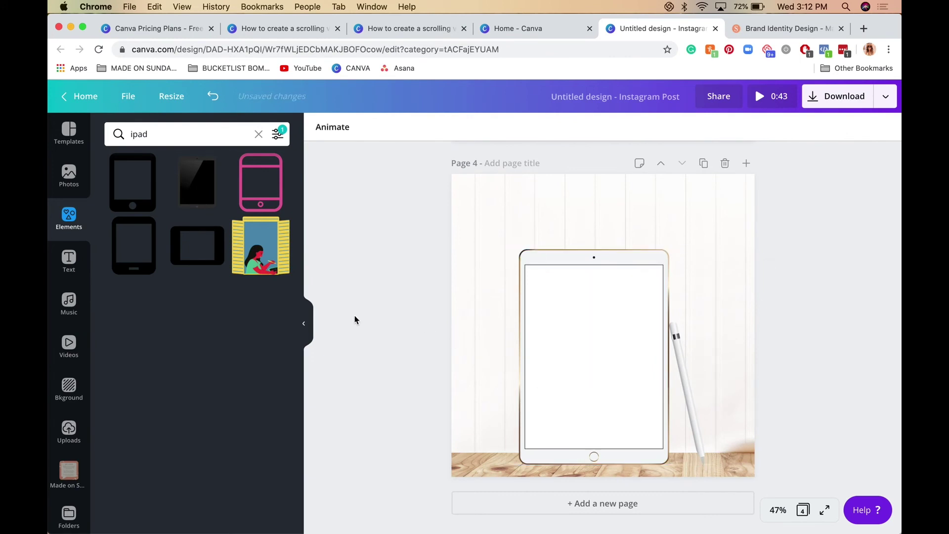
Nudge the white iPad mockup slightly on page 4
{"action": "left_click", "coordinate": [305, 328]}
{"action": "mouse_move", "coordinate": [491, 391]}
{"action": "left_mouse_down"}
{"action": "mouse_move", "coordinate": [483, 387]}
{"action": "mouse_move", "coordinate": [494, 388]}
{"action": "left_mouse_up"}
{"action": "left_click", "coordinate": [304, 345]}
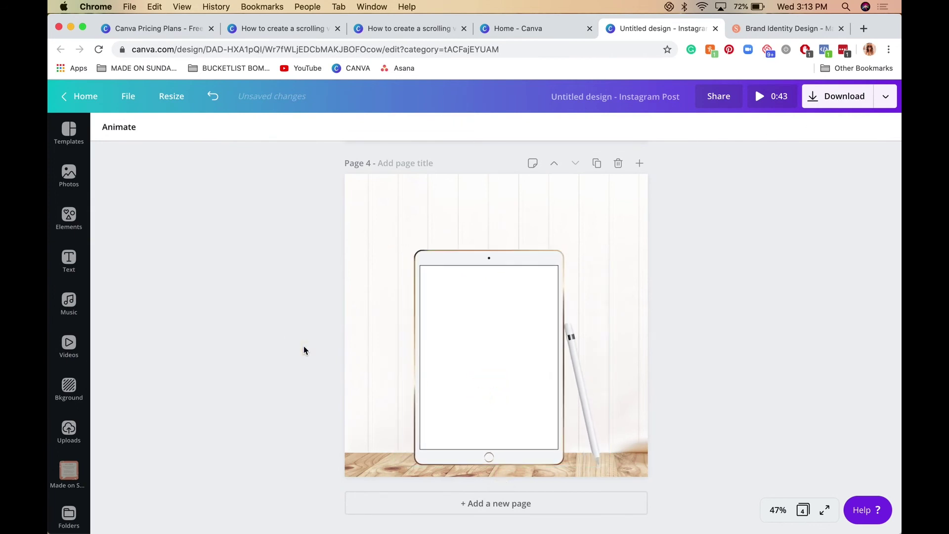
{"action": "left_click", "coordinate": [477, 348]}
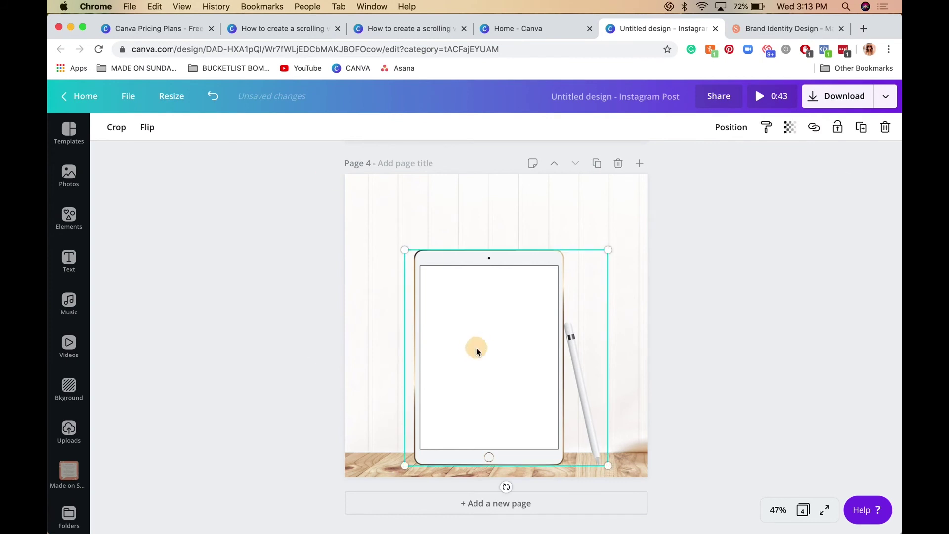
{"action": "left_click", "coordinate": [477, 348]}
{"action": "left_click", "coordinate": [257, 352]}
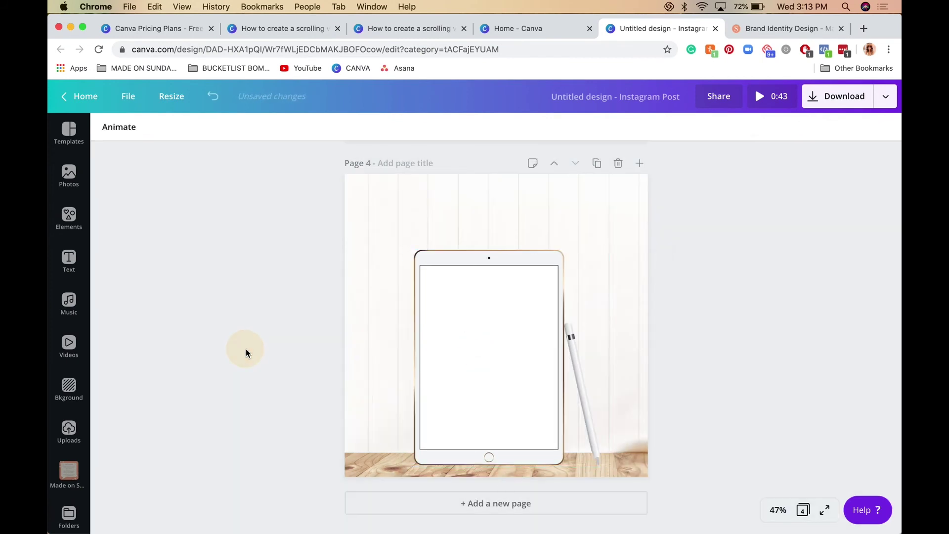
Add a single-cell photo grid from the elements to page 4
{"action": "left_click", "coordinate": [82, 231]}
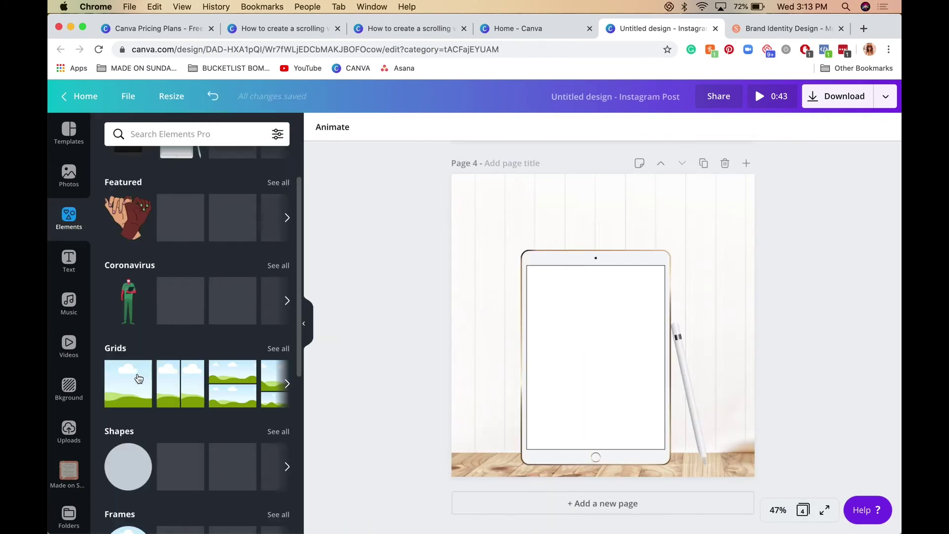
{"action": "left_click", "coordinate": [139, 379]}
{"action": "left_click", "coordinate": [312, 324]}
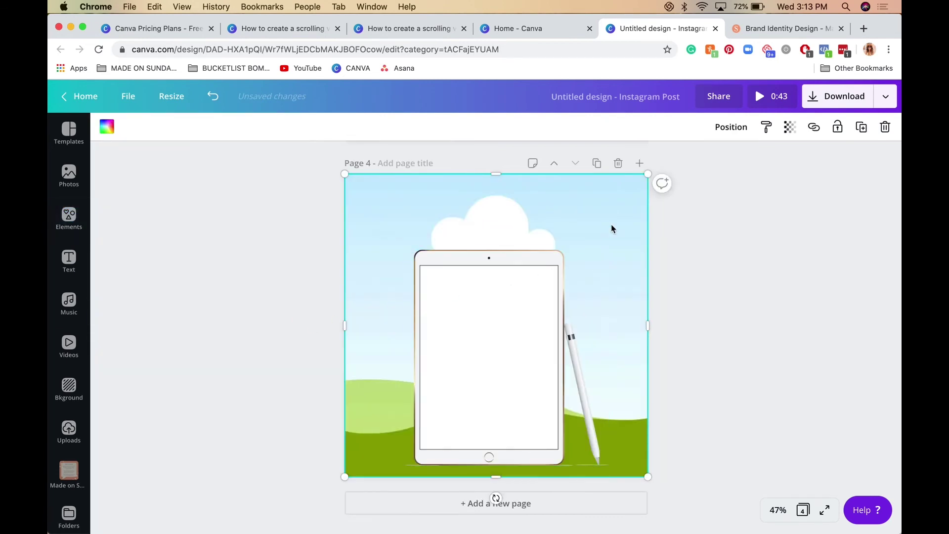
Resize the photo grid to cover the iPad's screen on page 4 and fill it with the uploaded 0:12 website scrolling video
{"action": "left_click_drag", "start_coordinate": [648, 181], "coordinate": [471, 315]}
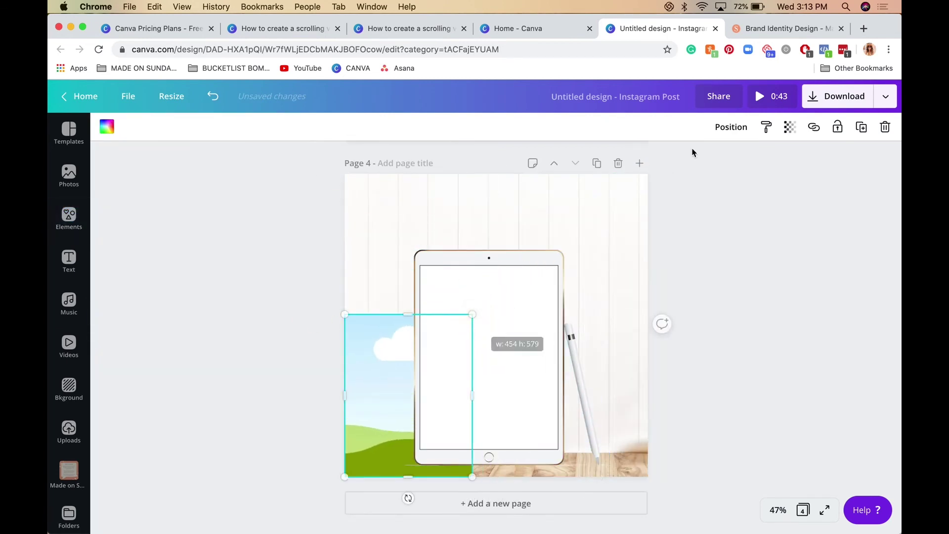
{"action": "left_click", "coordinate": [726, 129]}
{"action": "left_click", "coordinate": [584, 165]}
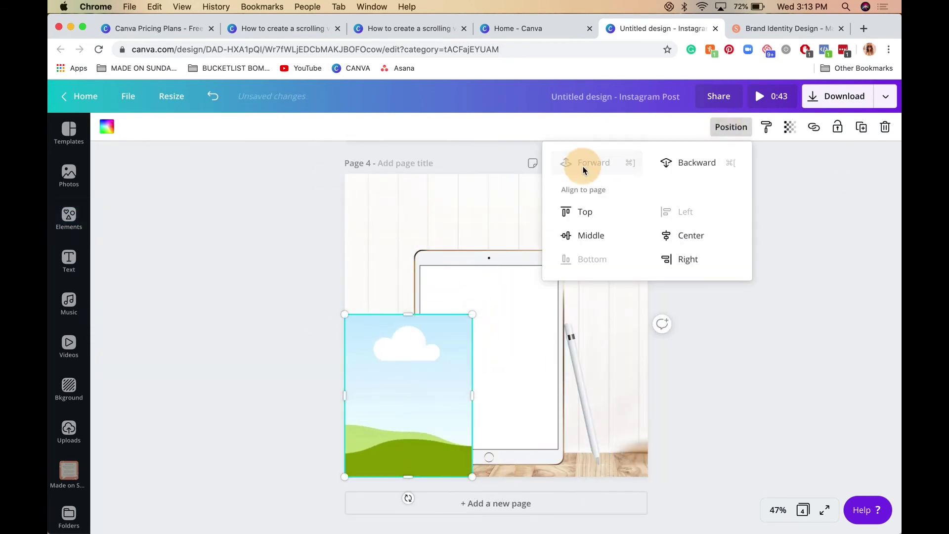
{"action": "left_click", "coordinate": [250, 385]}
{"action": "left_click_drag", "start_coordinate": [373, 384], "coordinate": [444, 335]}
{"action": "left_click_drag", "start_coordinate": [543, 420], "coordinate": [558, 448]}
{"action": "left_click", "coordinate": [724, 422]}
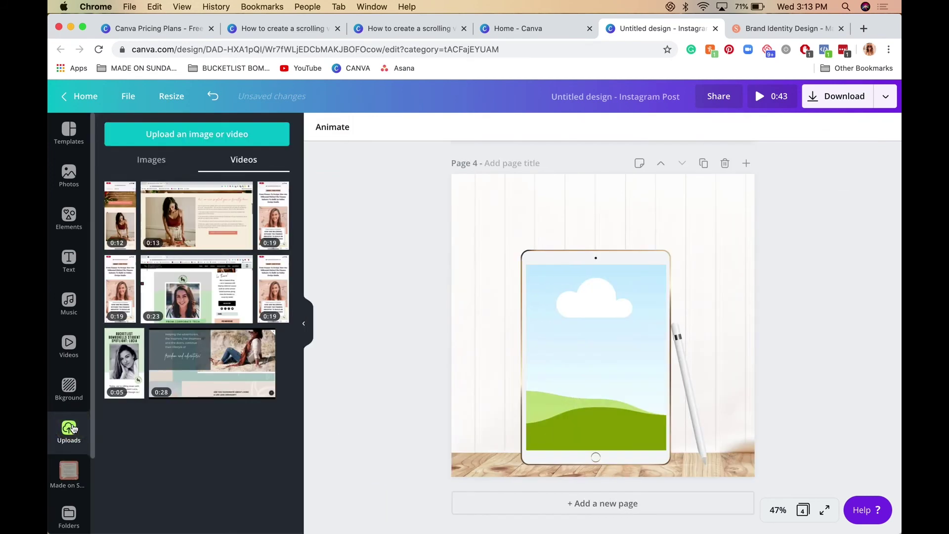
{"action": "left_click_drag", "start_coordinate": [119, 215], "coordinate": [590, 350]}
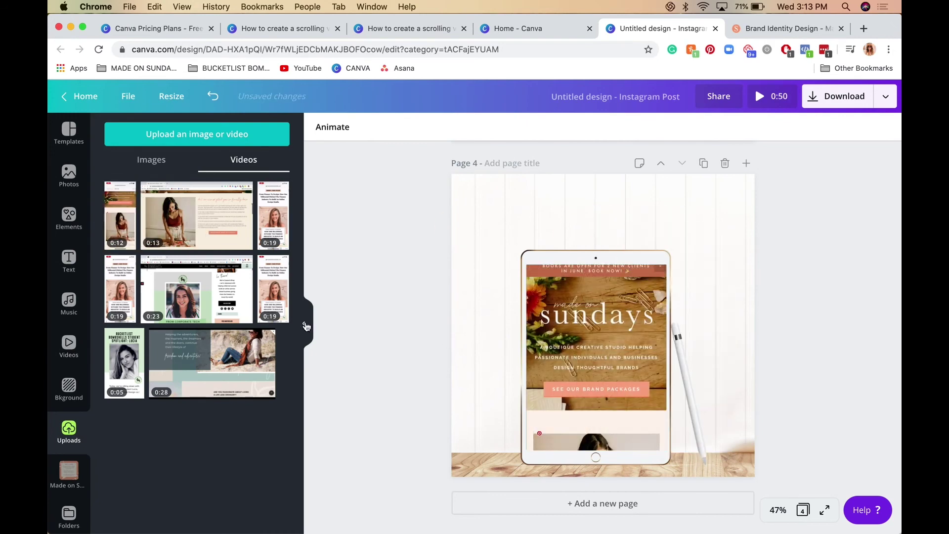
{"action": "left_click", "coordinate": [303, 323]}
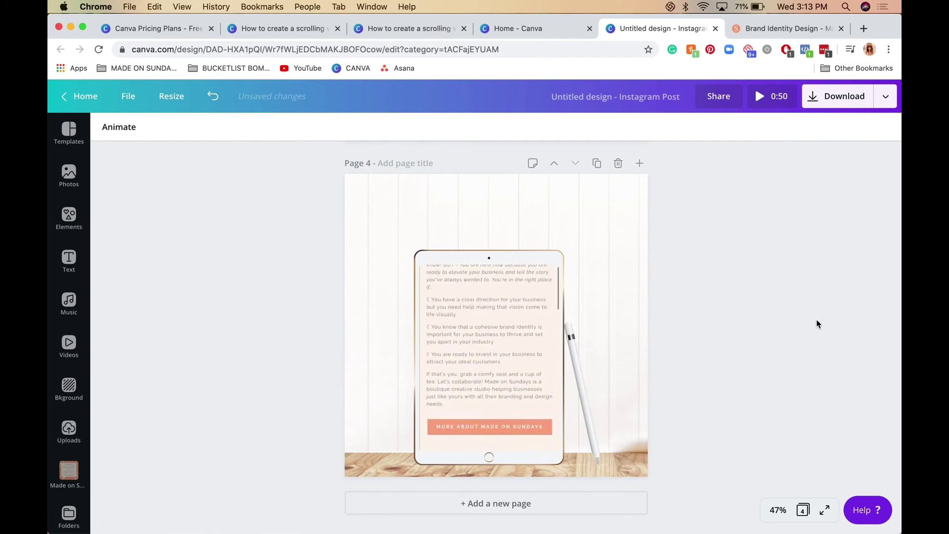
Preview the Instagram Post video from page 1, skipping through the laptop, phone and iPad mockup pages
{"action": "scroll", "coordinate": [726, 310], "scroll_direction": "up", "scroll_amount": 15}
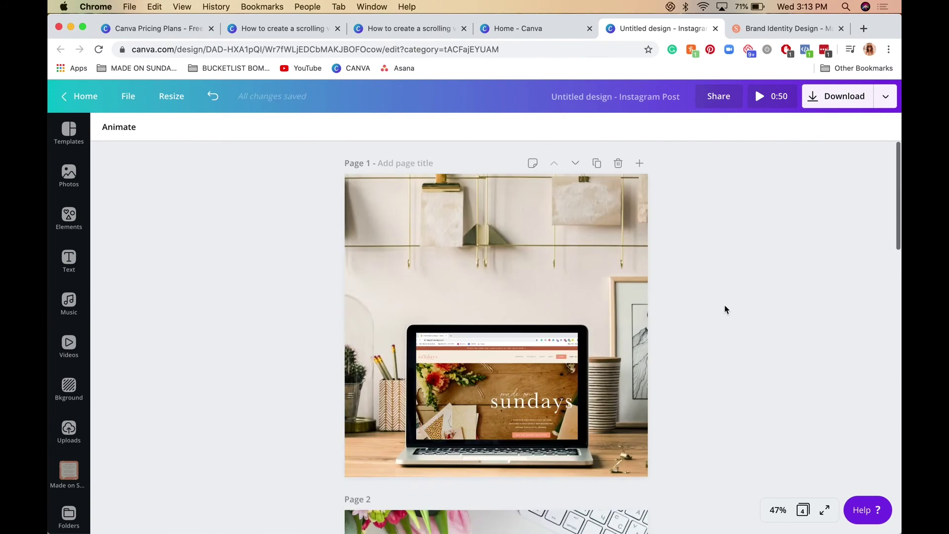
{"action": "left_click", "coordinate": [767, 95]}
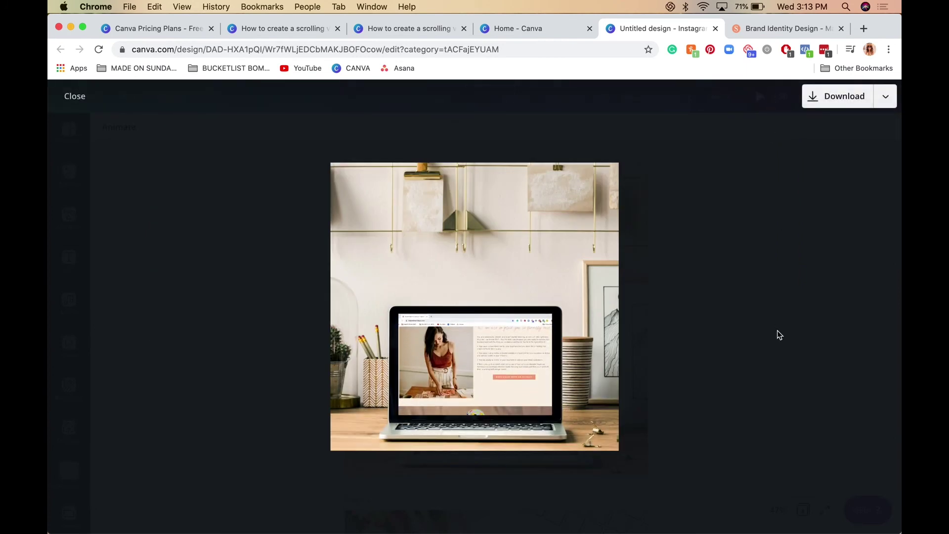
{"action": "left_click", "coordinate": [410, 437]}
{"action": "left_click_drag", "start_coordinate": [410, 437], "coordinate": [415, 437]}
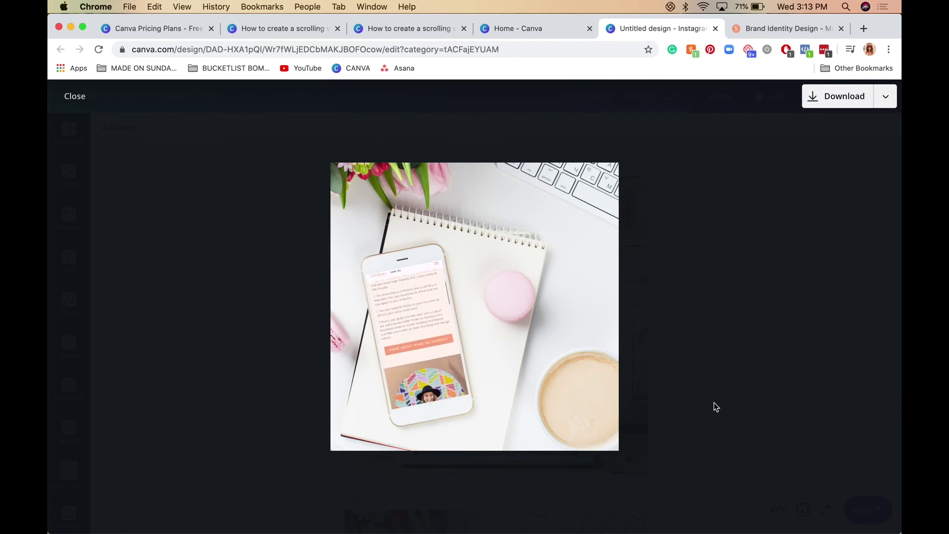
{"action": "mouse_move", "coordinate": [405, 437]}
{"action": "left_click_drag", "start_coordinate": [449, 435], "coordinate": [492, 435]}
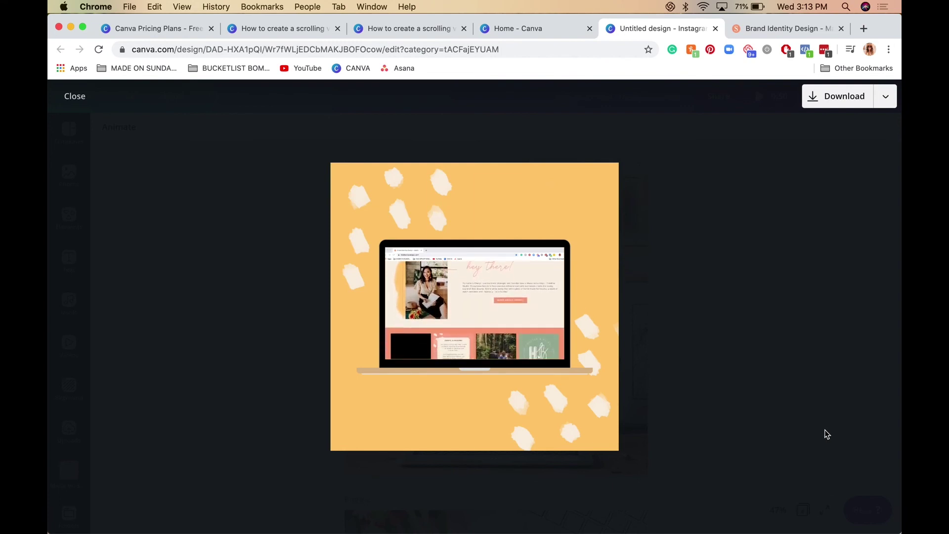
{"action": "mouse_move", "coordinate": [458, 451]}
{"action": "left_click_drag", "start_coordinate": [532, 435], "coordinate": [568, 436]}
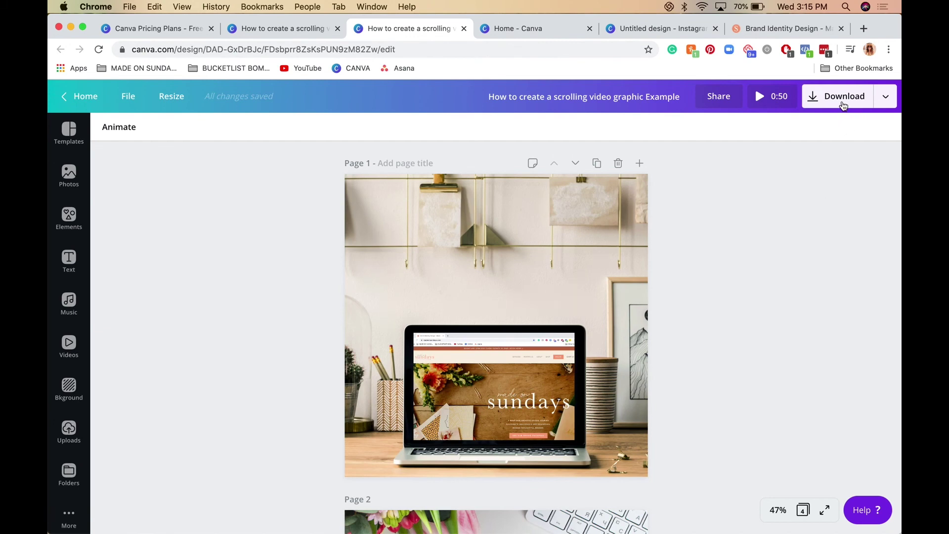
Download only page 1 of the scrolling video graphic Example design as an MP4 video and dismiss the publishing confirmation
{"action": "left_click", "coordinate": [844, 103]}
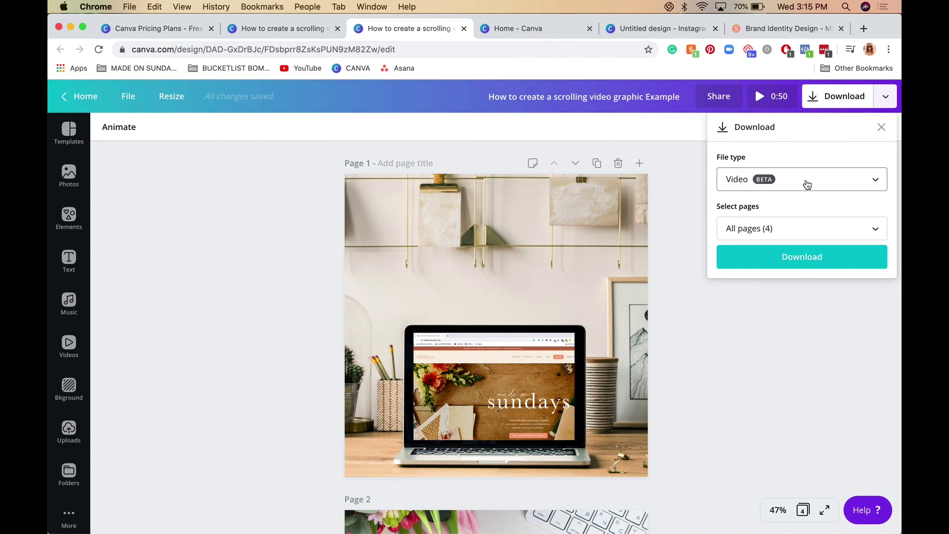
{"action": "left_click", "coordinate": [806, 182]}
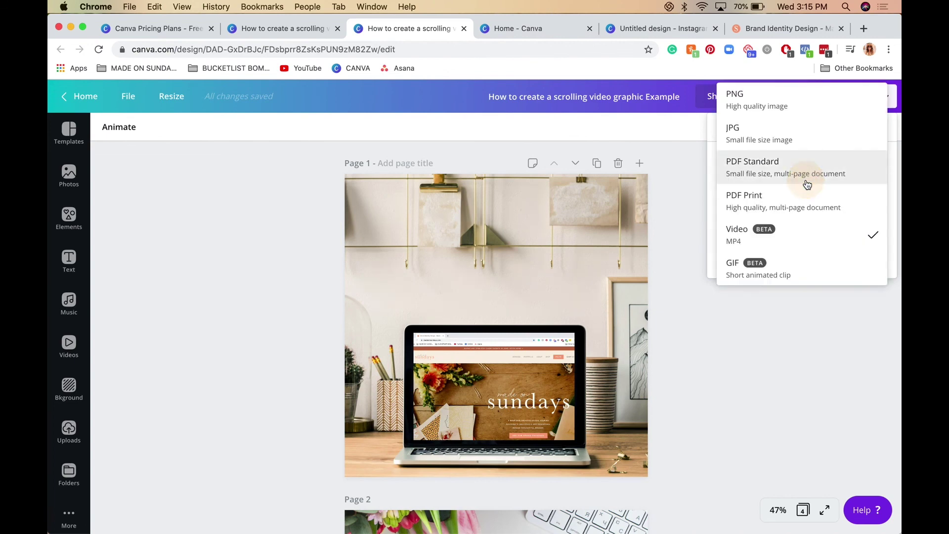
{"action": "left_click", "coordinate": [892, 188]}
{"action": "left_click", "coordinate": [779, 227]}
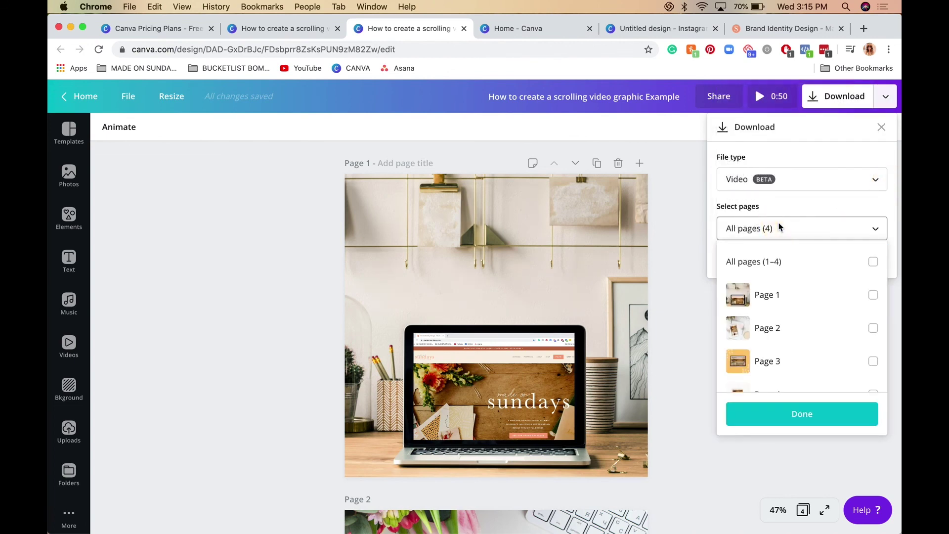
{"action": "left_click", "coordinate": [796, 204]}
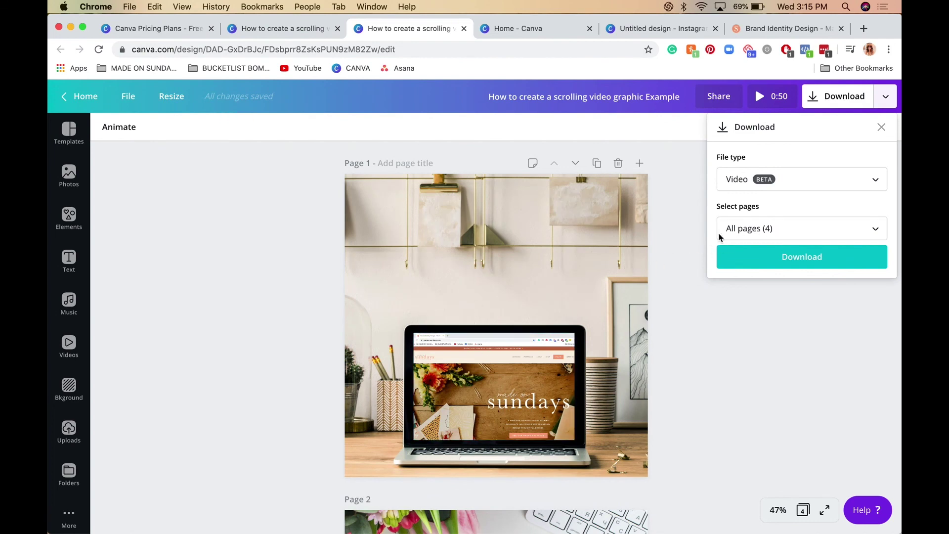
{"action": "left_click", "coordinate": [771, 228]}
{"action": "left_click", "coordinate": [788, 295]}
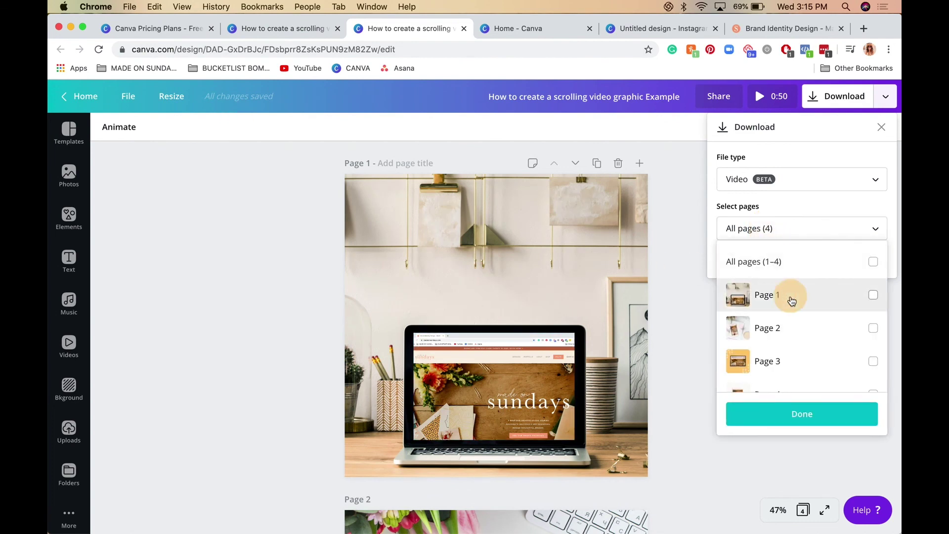
{"action": "left_click", "coordinate": [817, 230]}
{"action": "left_click", "coordinate": [801, 255]}
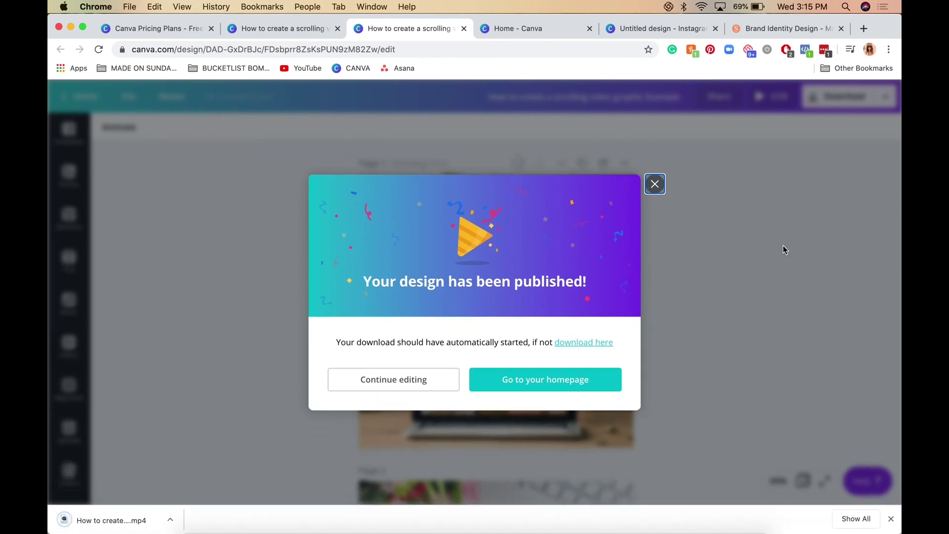
{"action": "left_click", "coordinate": [657, 183]}
Open the downloaded MP4 in QuickTime Player and adjust its window size to watch the laptop mockup video
{"action": "left_click", "coordinate": [133, 517]}
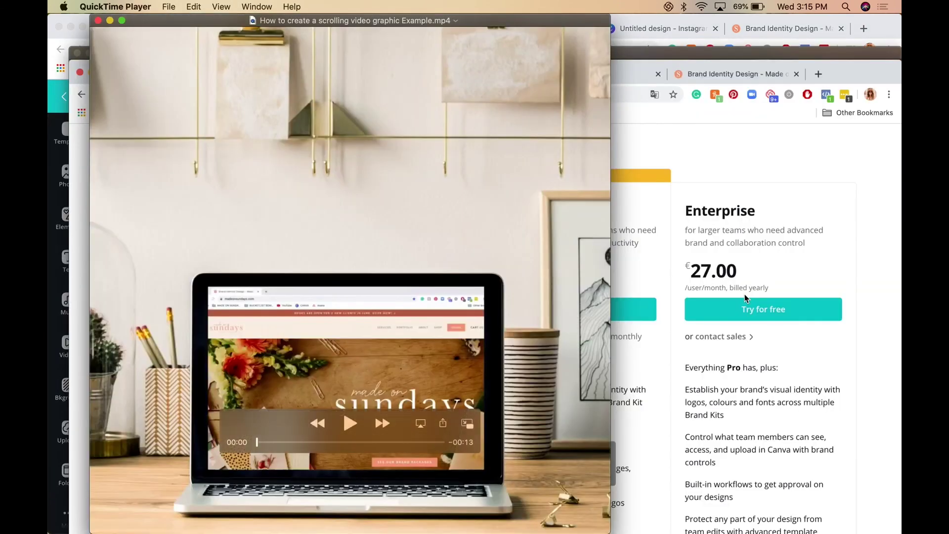
{"action": "double_click", "coordinate": [580, 21]}
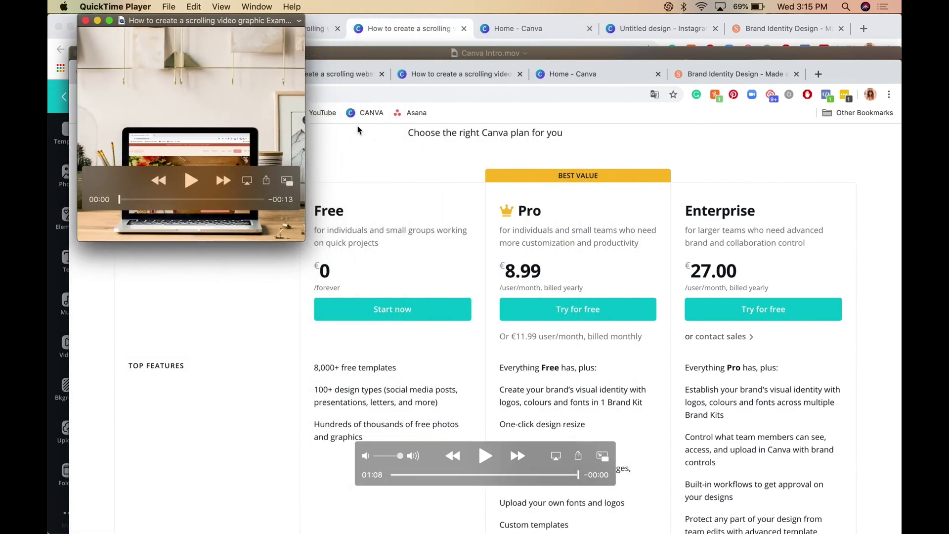
{"action": "left_click_drag", "start_coordinate": [304, 240], "coordinate": [549, 485]}
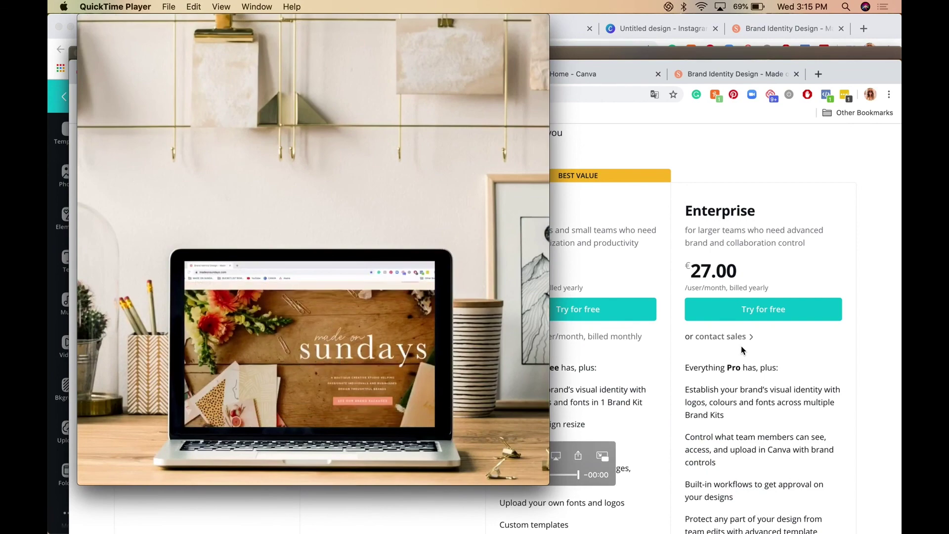